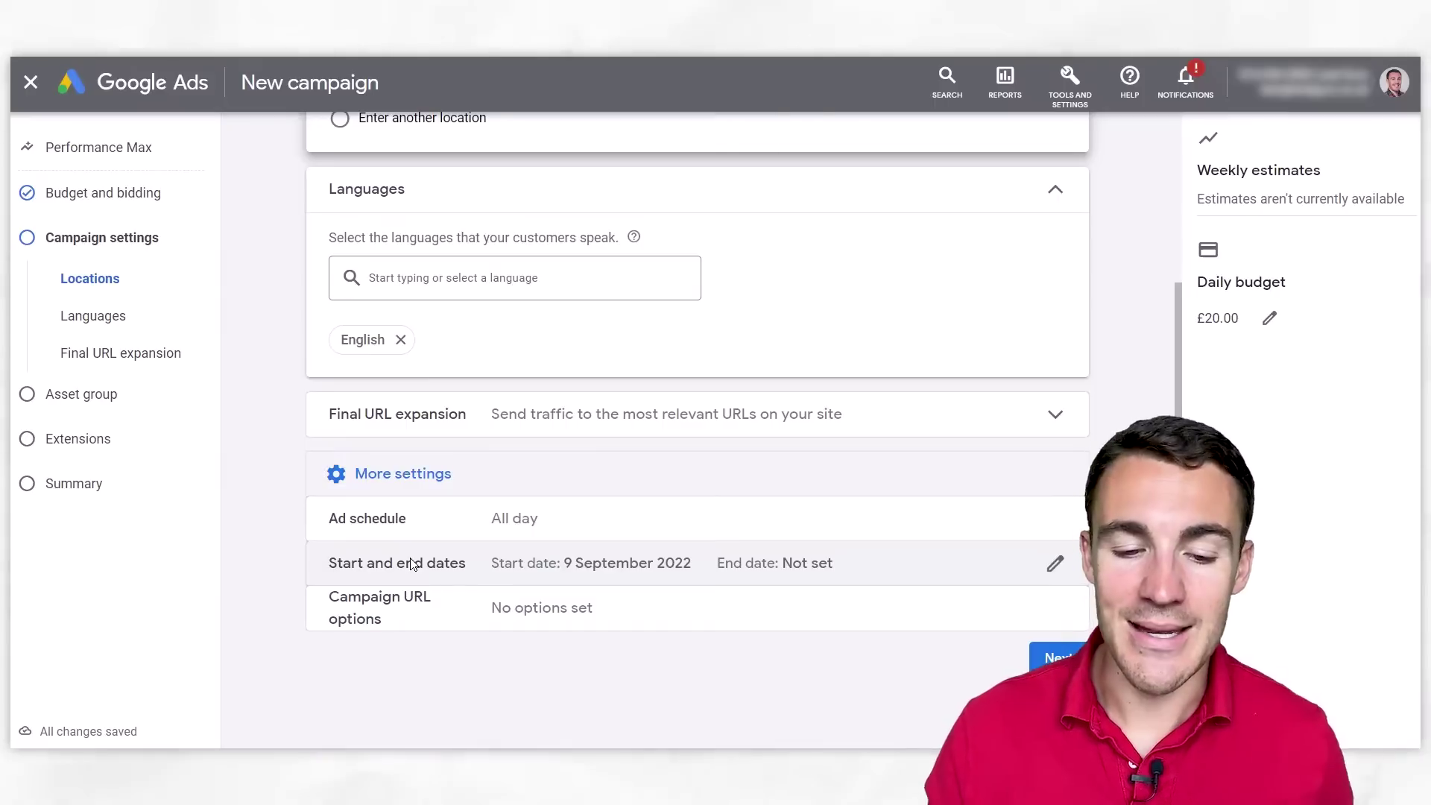
Expand Final URL expansion and set it to send traffic to the most relevant URLs on your site
{"action": "left_click", "coordinate": [631, 419]}
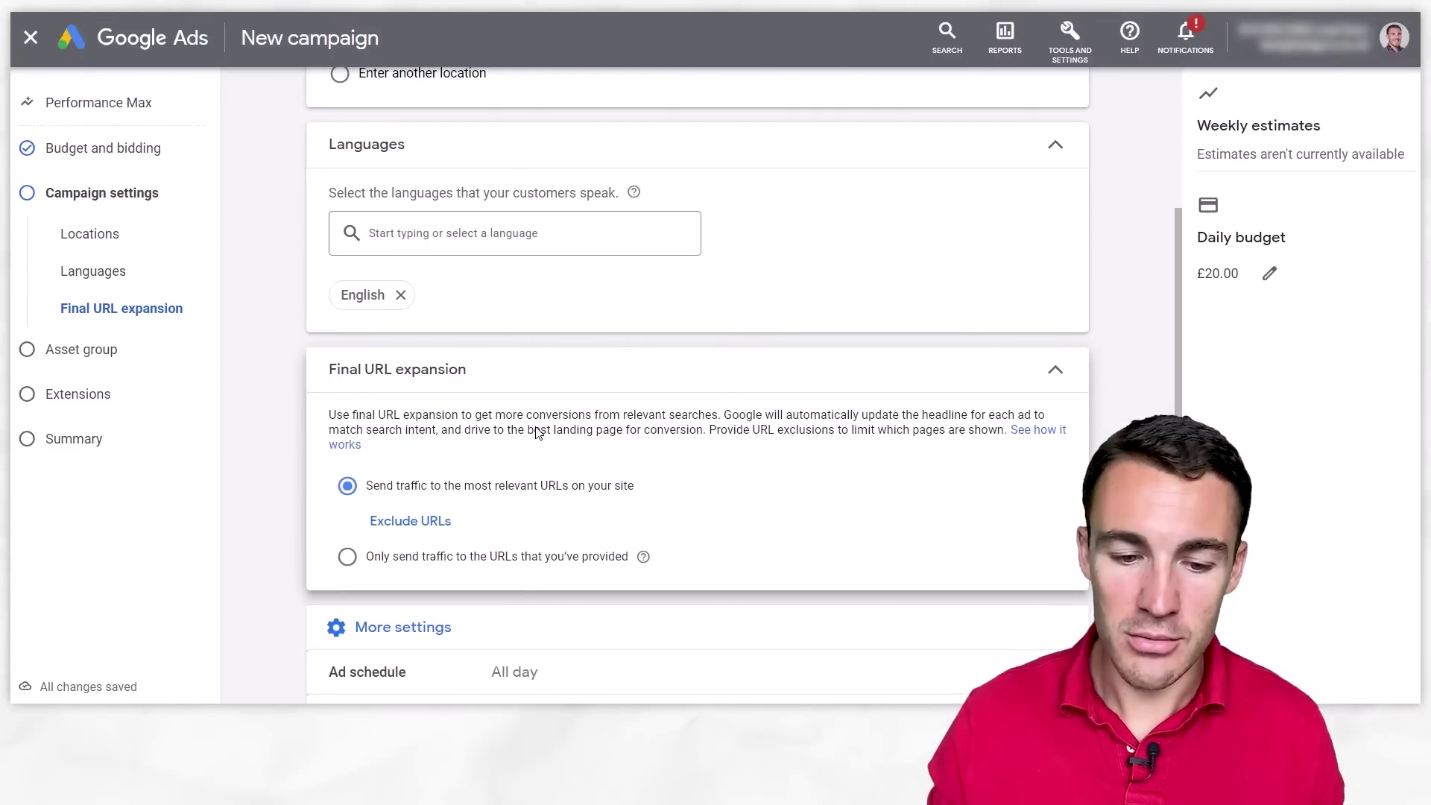
{"action": "left_click", "coordinate": [387, 559]}
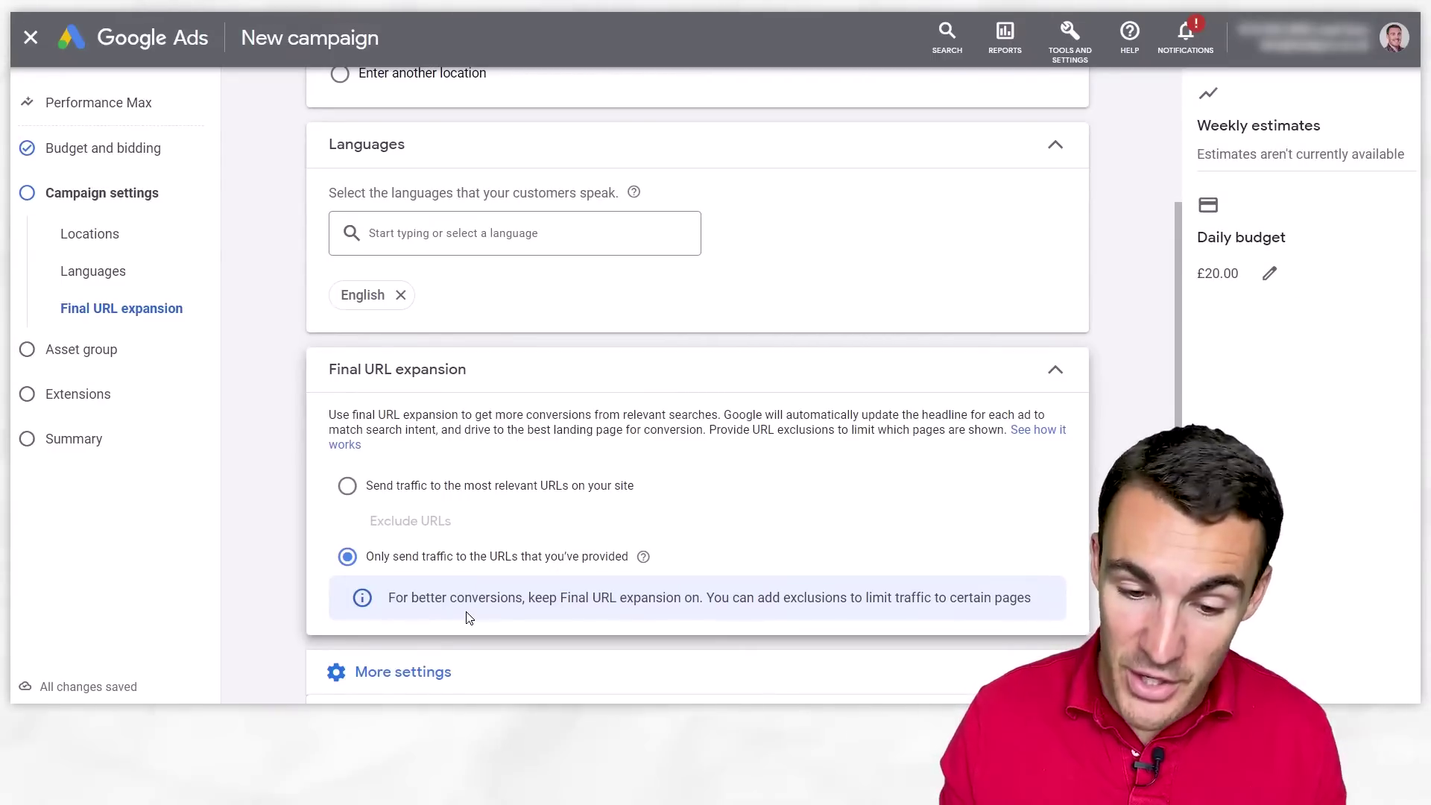
{"action": "left_click", "coordinate": [348, 486]}
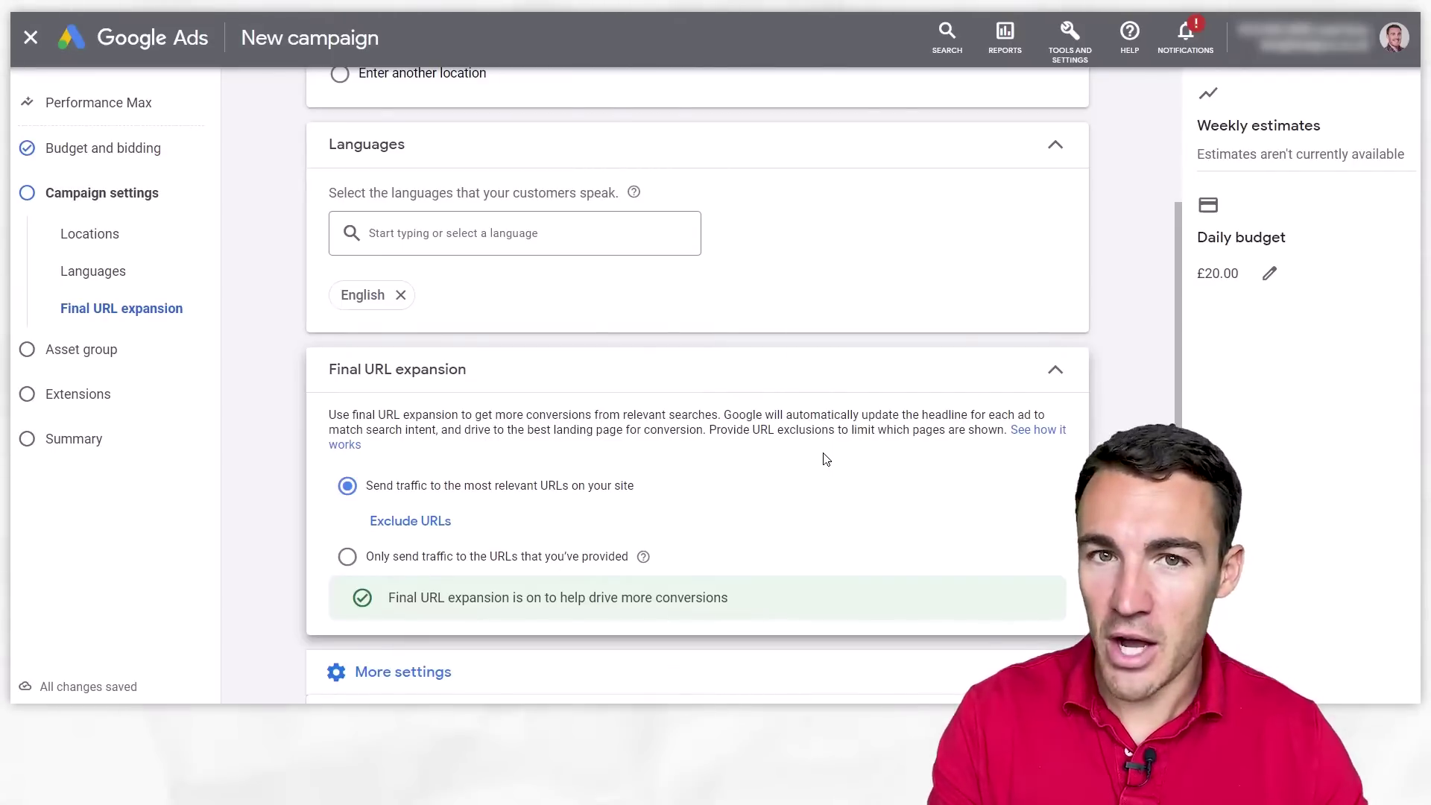
View the Exclude URLs settings for Final URL expansion and close them without adding exclusions
{"action": "left_click", "coordinate": [401, 521]}
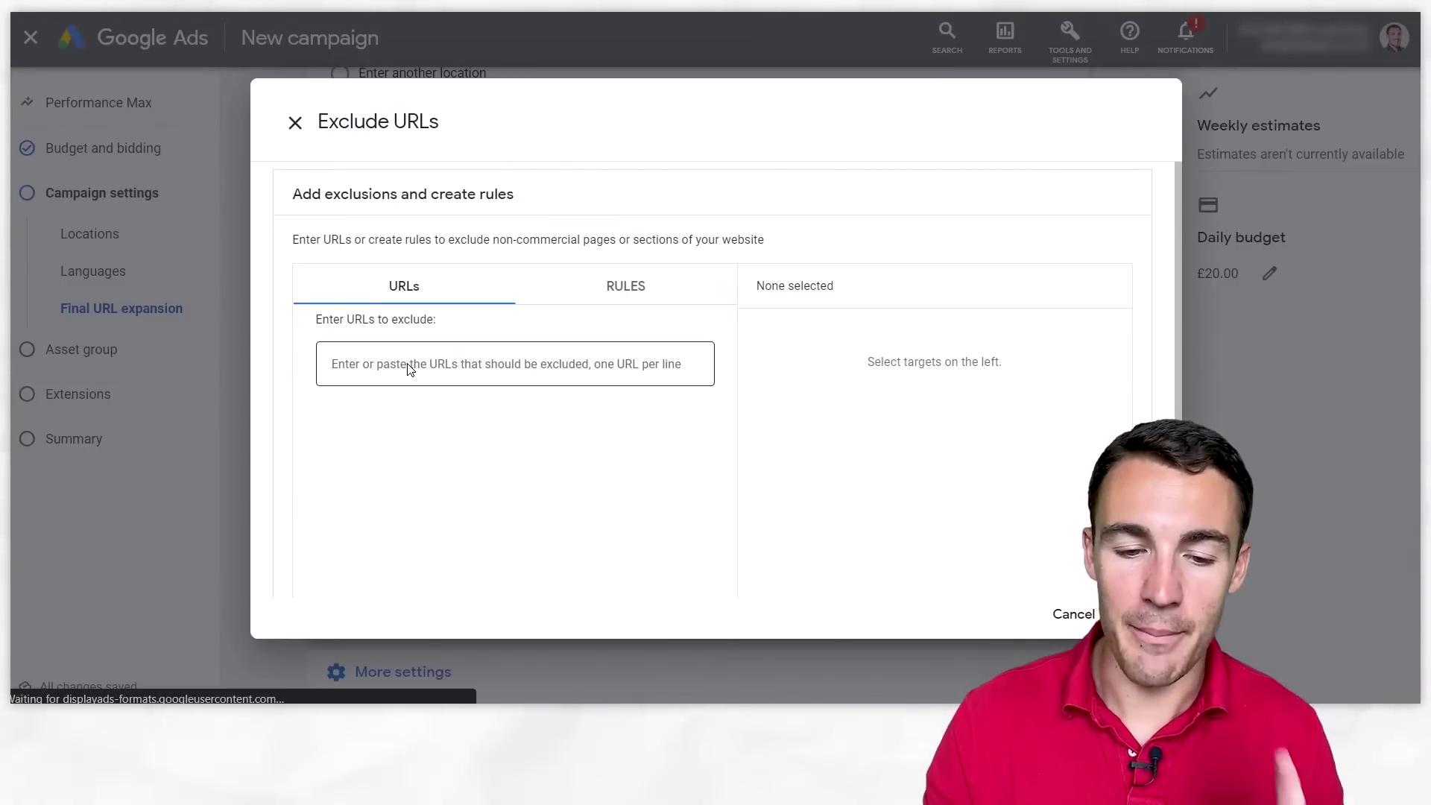
{"action": "left_click", "coordinate": [296, 126]}
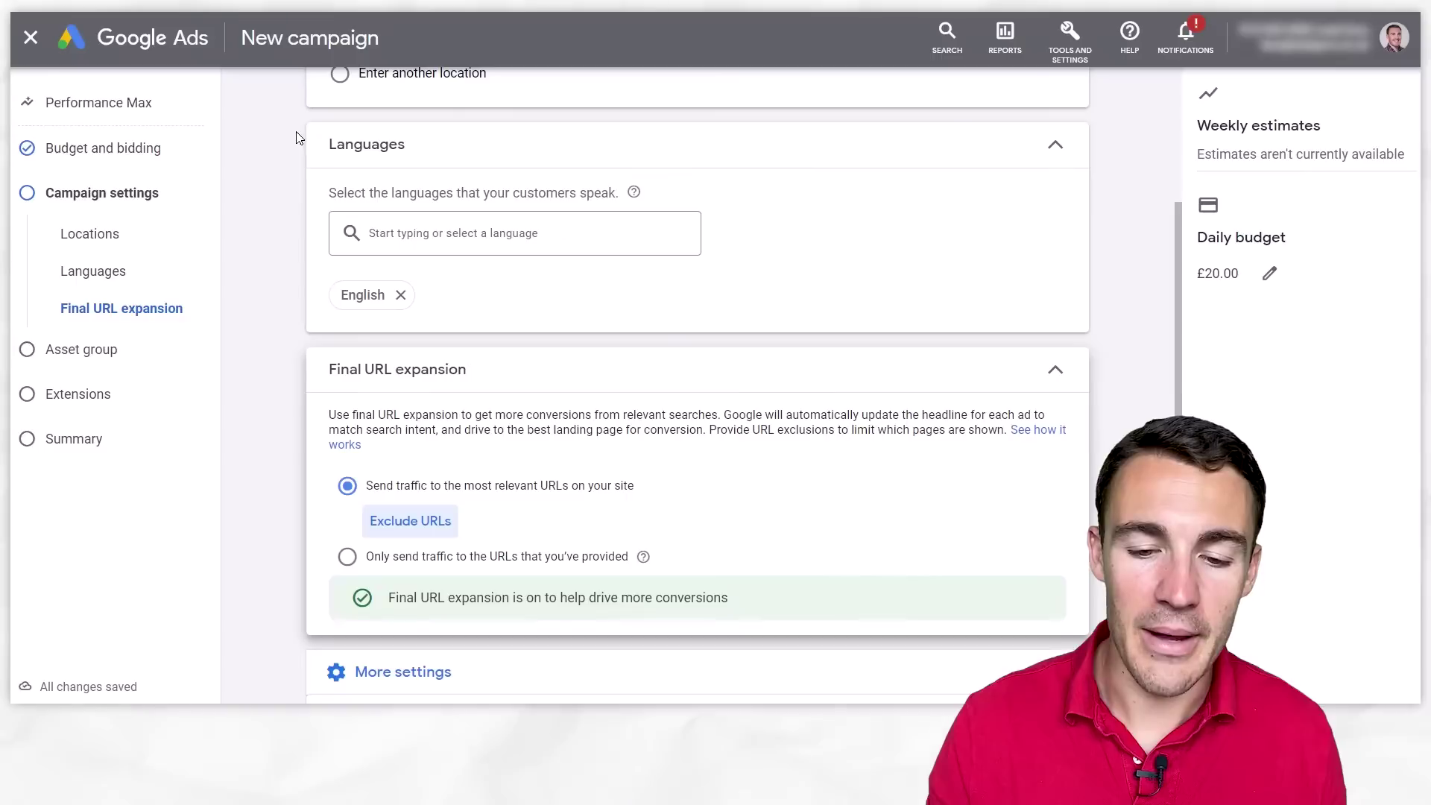
{"action": "left_click", "coordinate": [752, 462]}
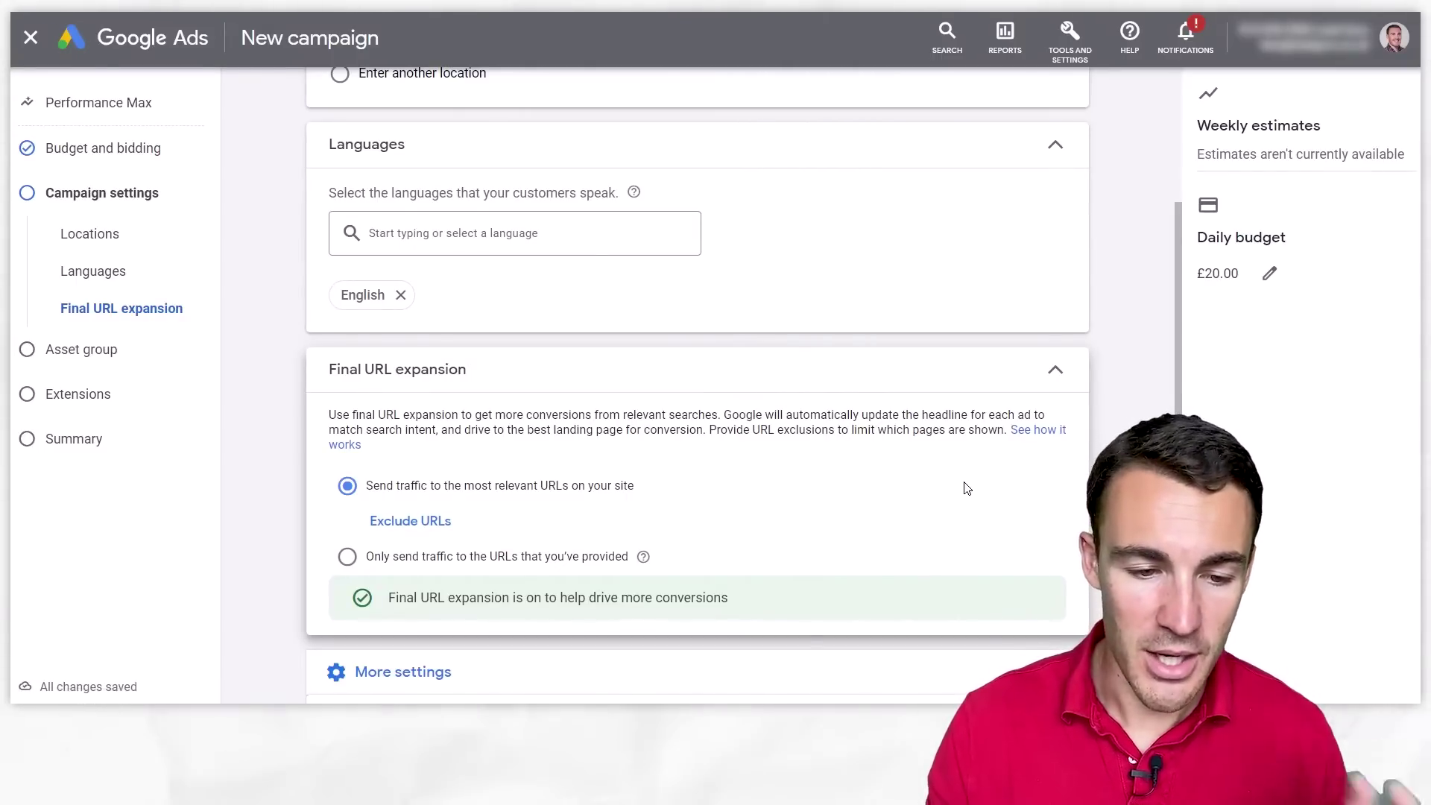
Finish the campaign settings and continue to the asset group setup
{"action": "scroll", "coordinate": [965, 485], "scroll_direction": "down", "scroll_amount": 4}
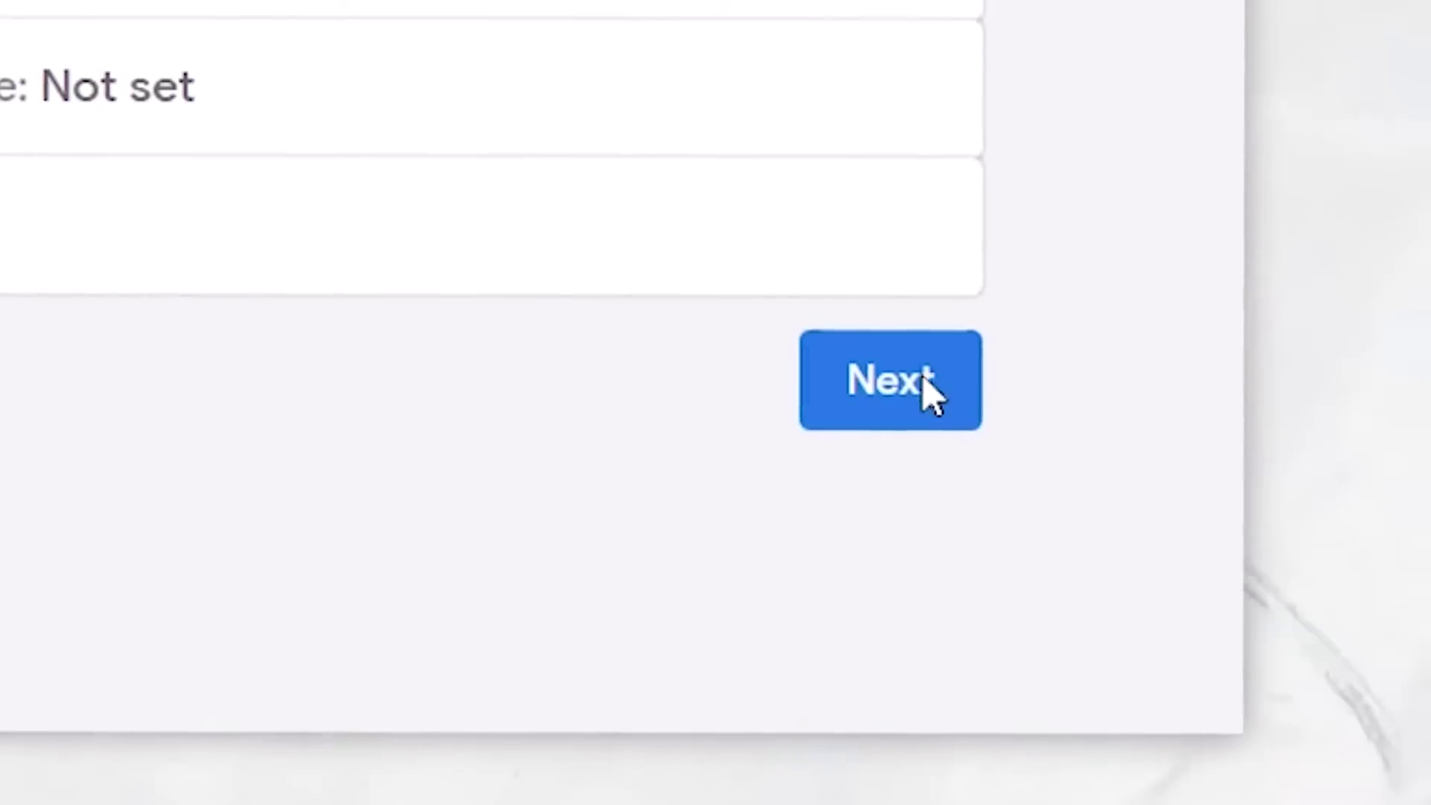
{"action": "left_click", "coordinate": [932, 380]}
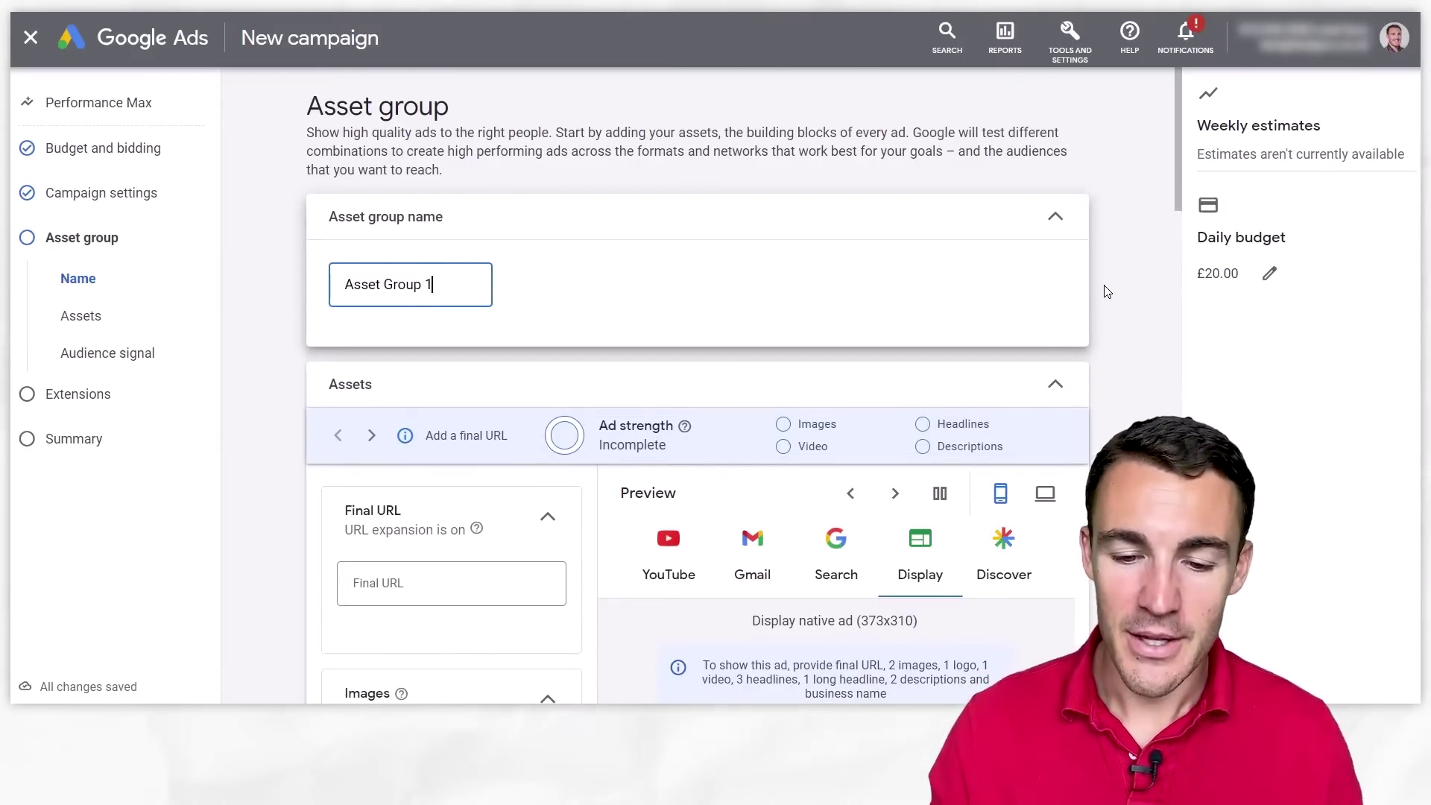
Examine the asset group's ad previews for YouTube, Gmail, Display and Search
{"action": "scroll", "coordinate": [1105, 292], "scroll_direction": "down", "scroll_amount": 1}
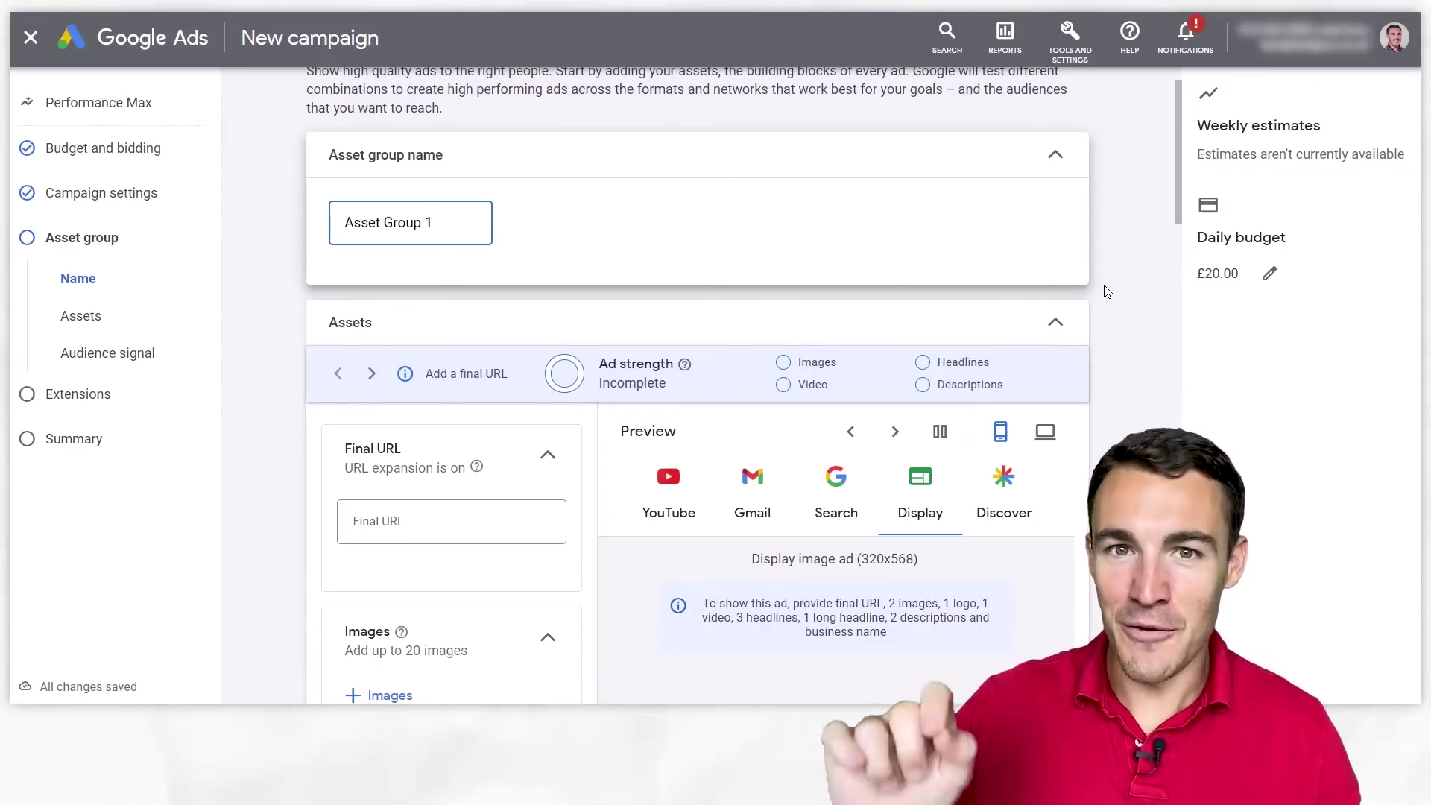
{"action": "scroll", "coordinate": [1106, 292], "scroll_direction": "down", "scroll_amount": 1}
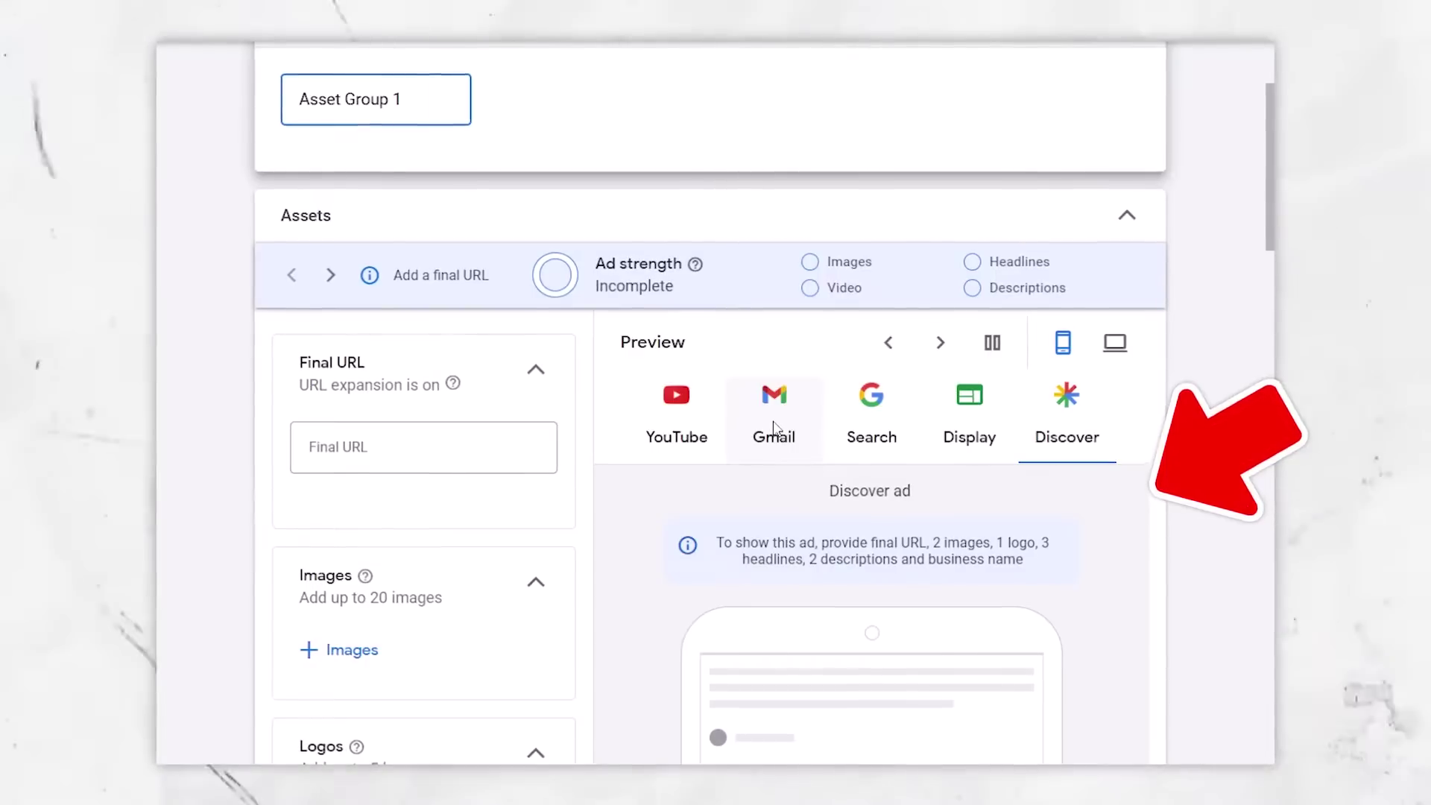
{"action": "scroll", "coordinate": [746, 388], "scroll_direction": "down", "scroll_amount": 2}
{"action": "left_click", "coordinate": [693, 316]}
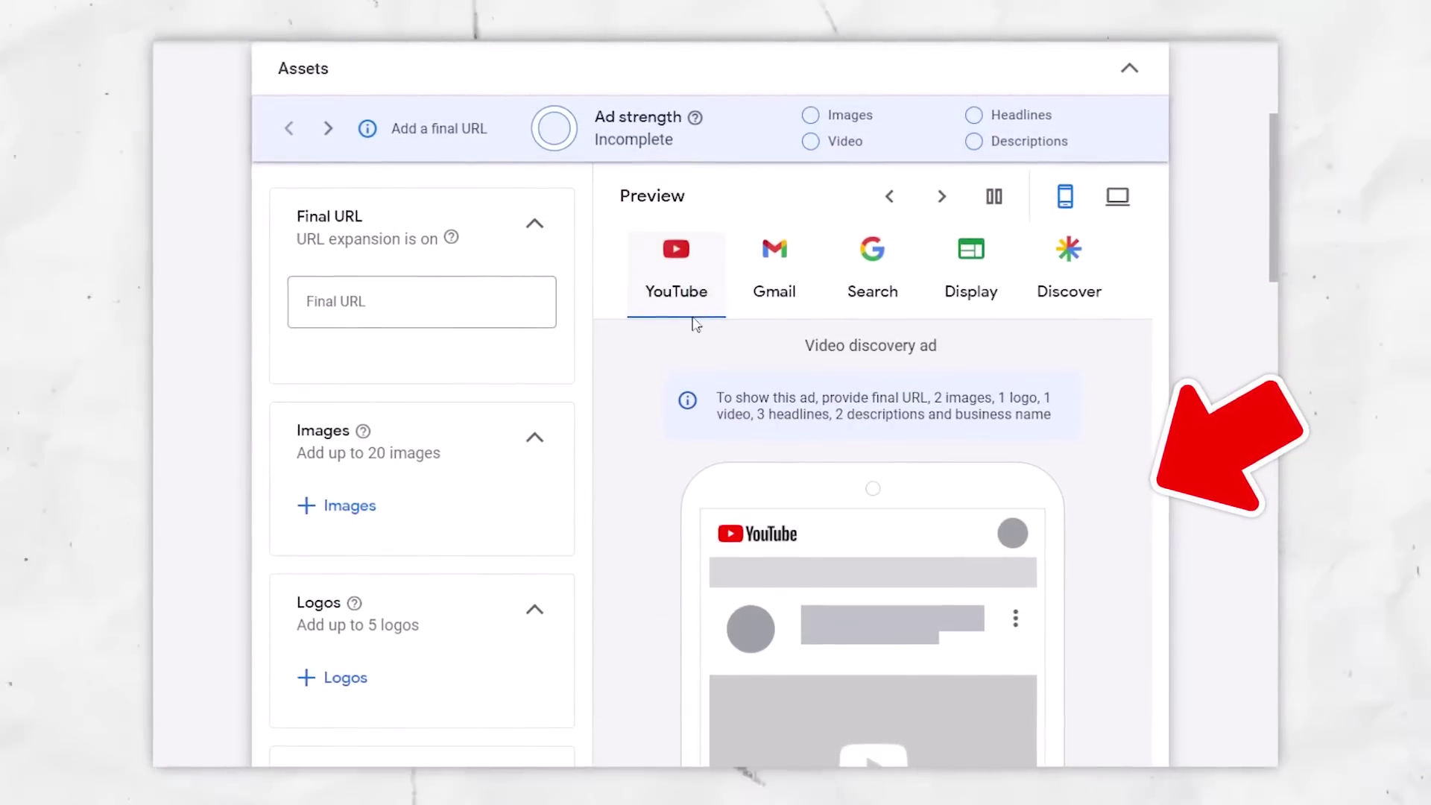
{"action": "scroll", "coordinate": [664, 568], "scroll_direction": "down", "scroll_amount": 1}
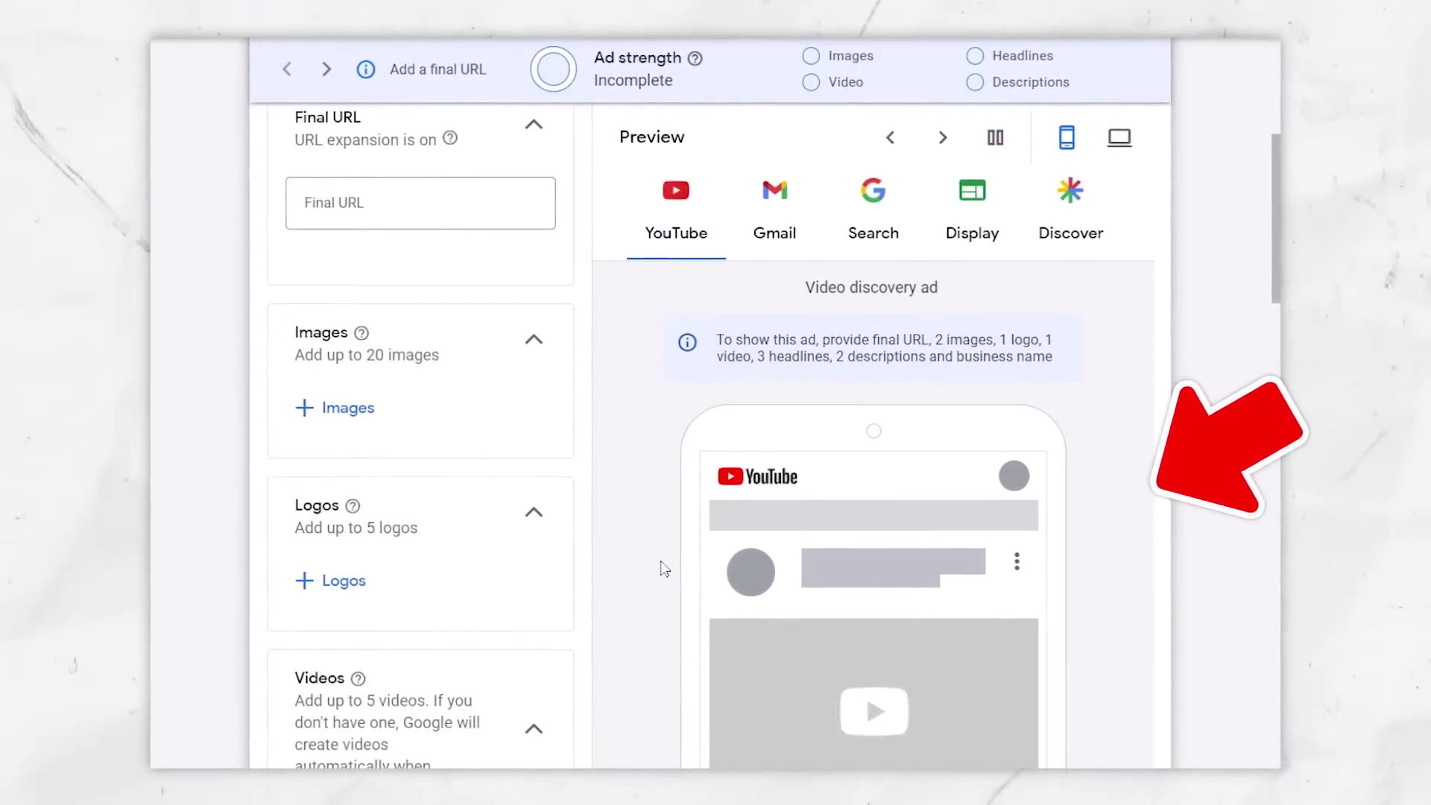
{"action": "left_click", "coordinate": [768, 210]}
{"action": "left_click", "coordinate": [966, 207]}
{"action": "left_click", "coordinate": [894, 214]}
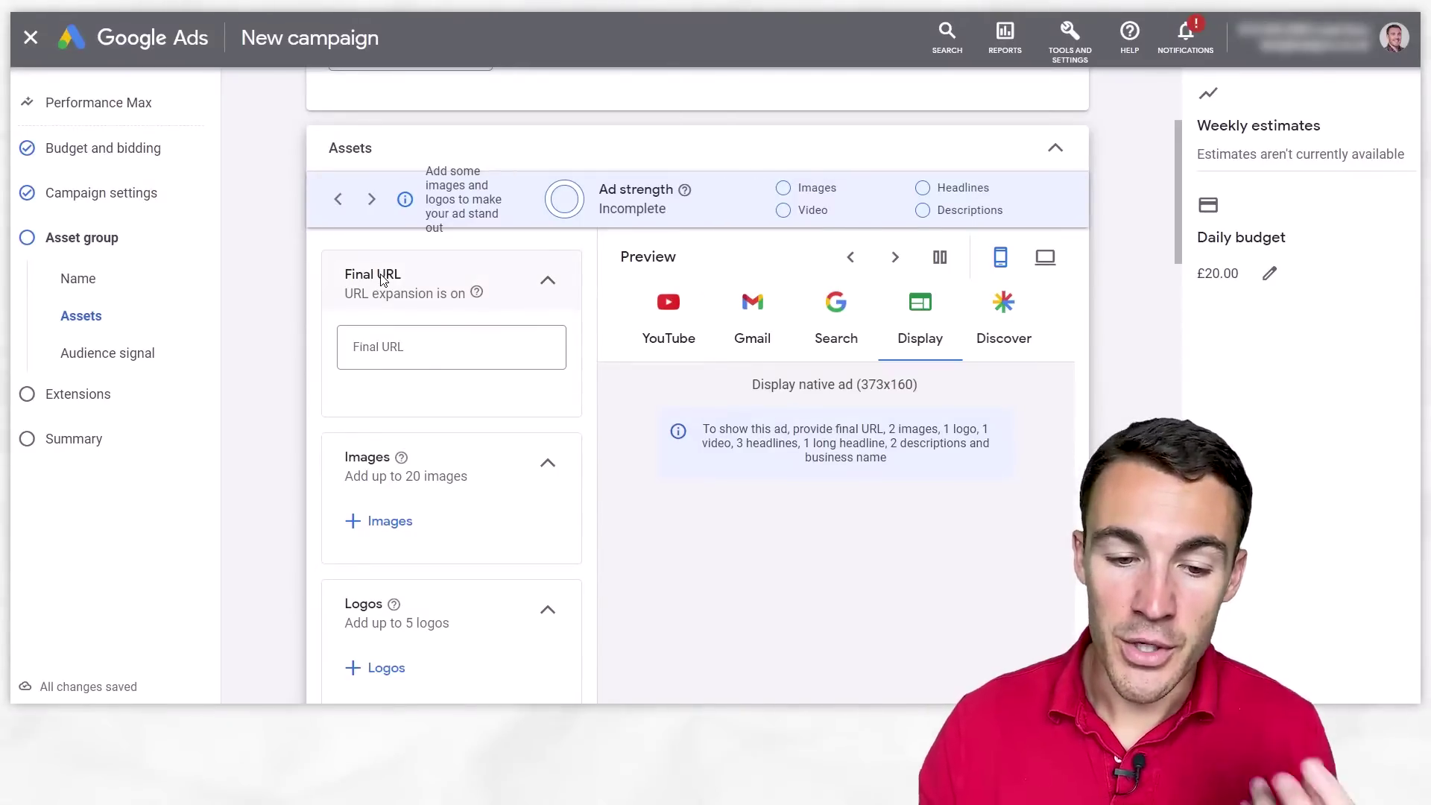
{"action": "left_click", "coordinate": [388, 348]}
{"action": "type", "text": "https://www.leadguru.co.uk/"}
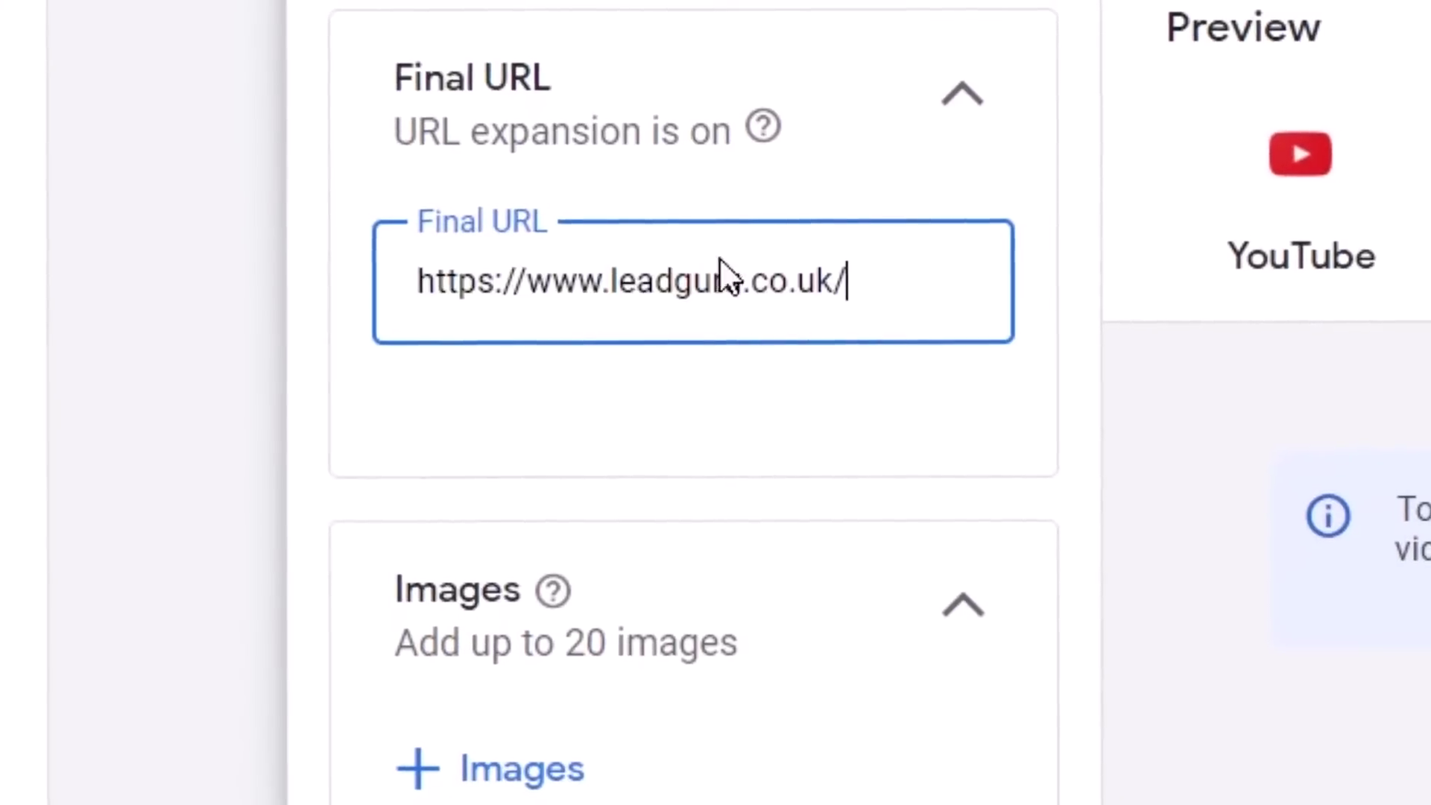
{"action": "left_click", "coordinate": [586, 340]}
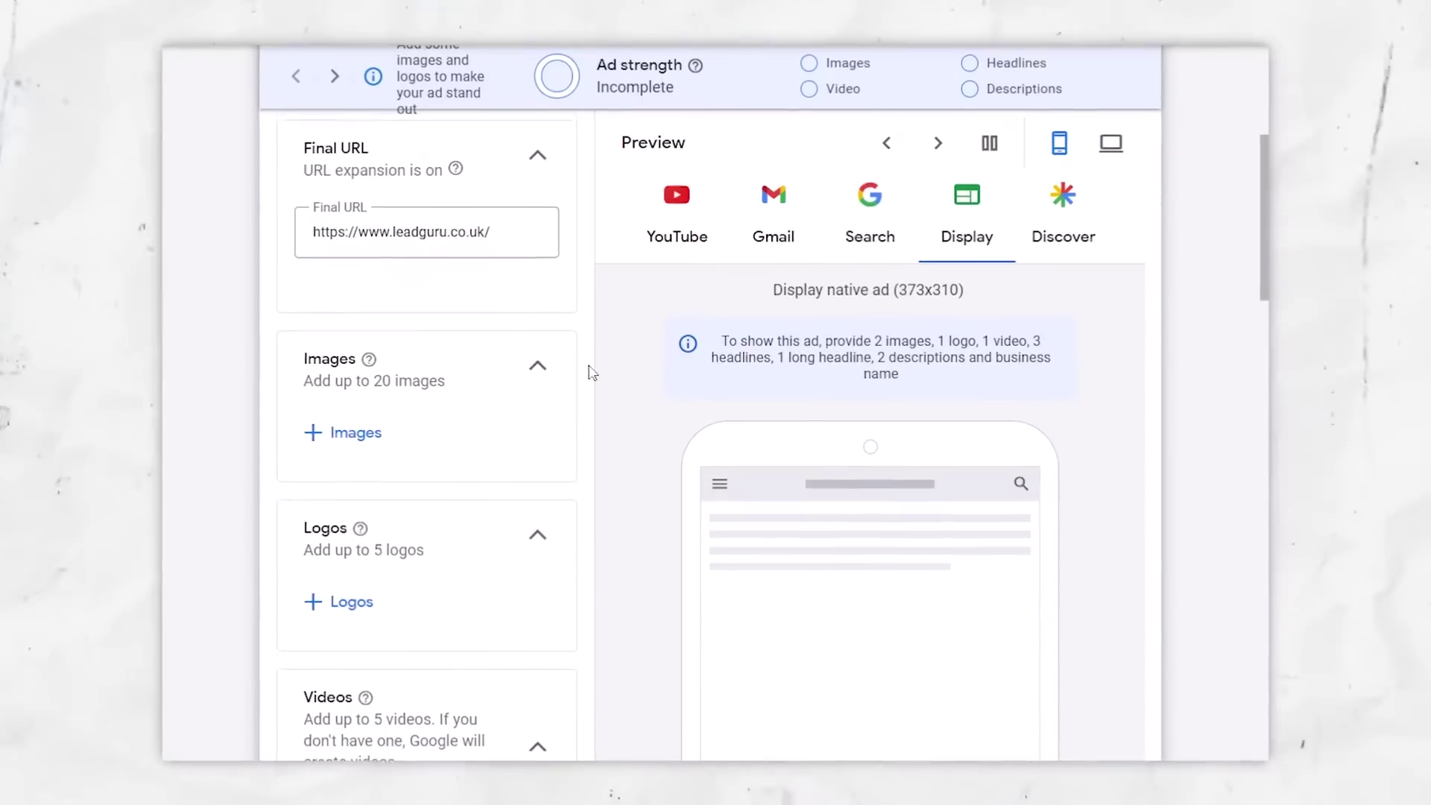
Review the asset group's image, logo and video sections and how many of each can be added
{"action": "scroll", "coordinate": [591, 350], "scroll_direction": "down", "scroll_amount": 2}
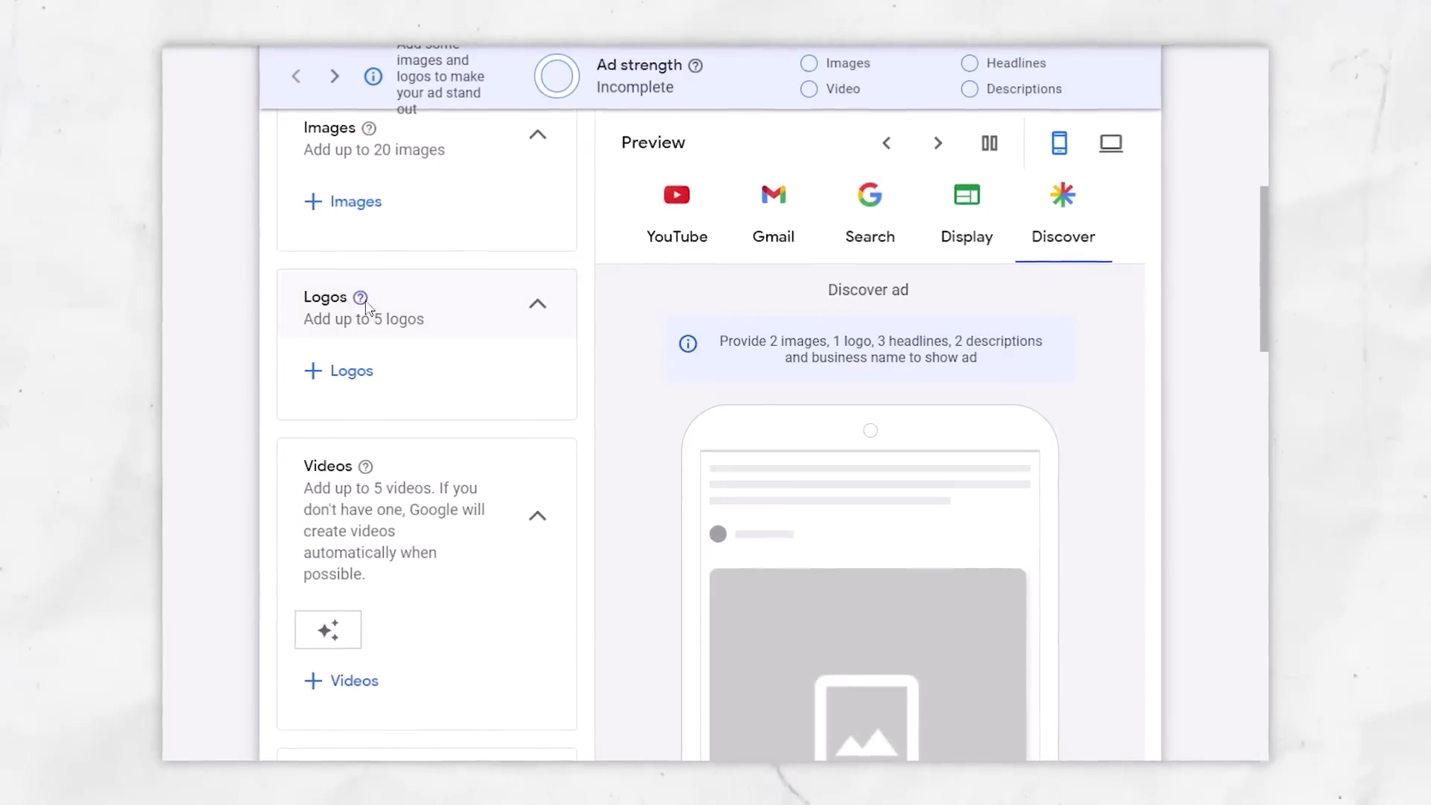
{"action": "mouse_move", "coordinate": [361, 298]}
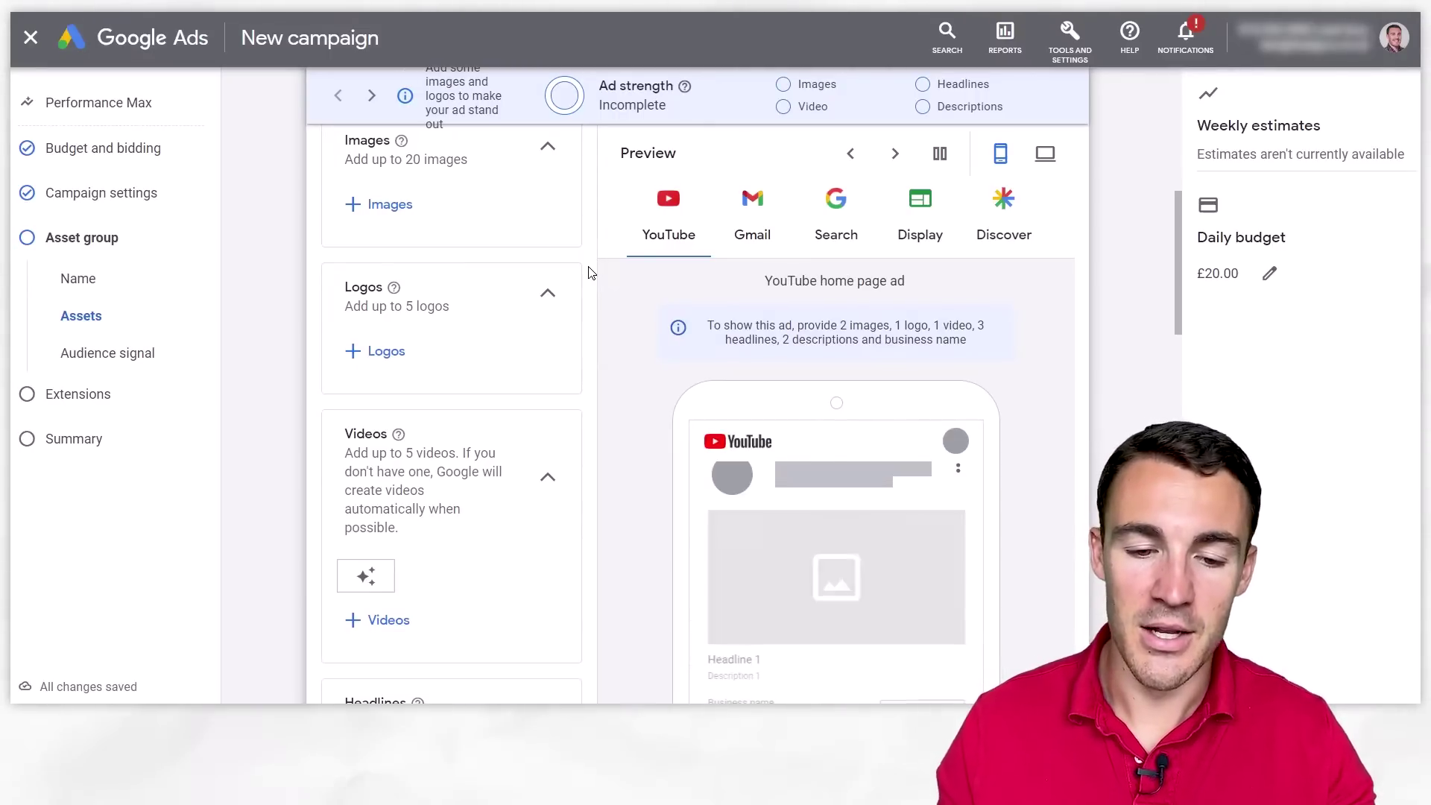
{"action": "scroll", "coordinate": [589, 272], "scroll_direction": "down", "scroll_amount": 1}
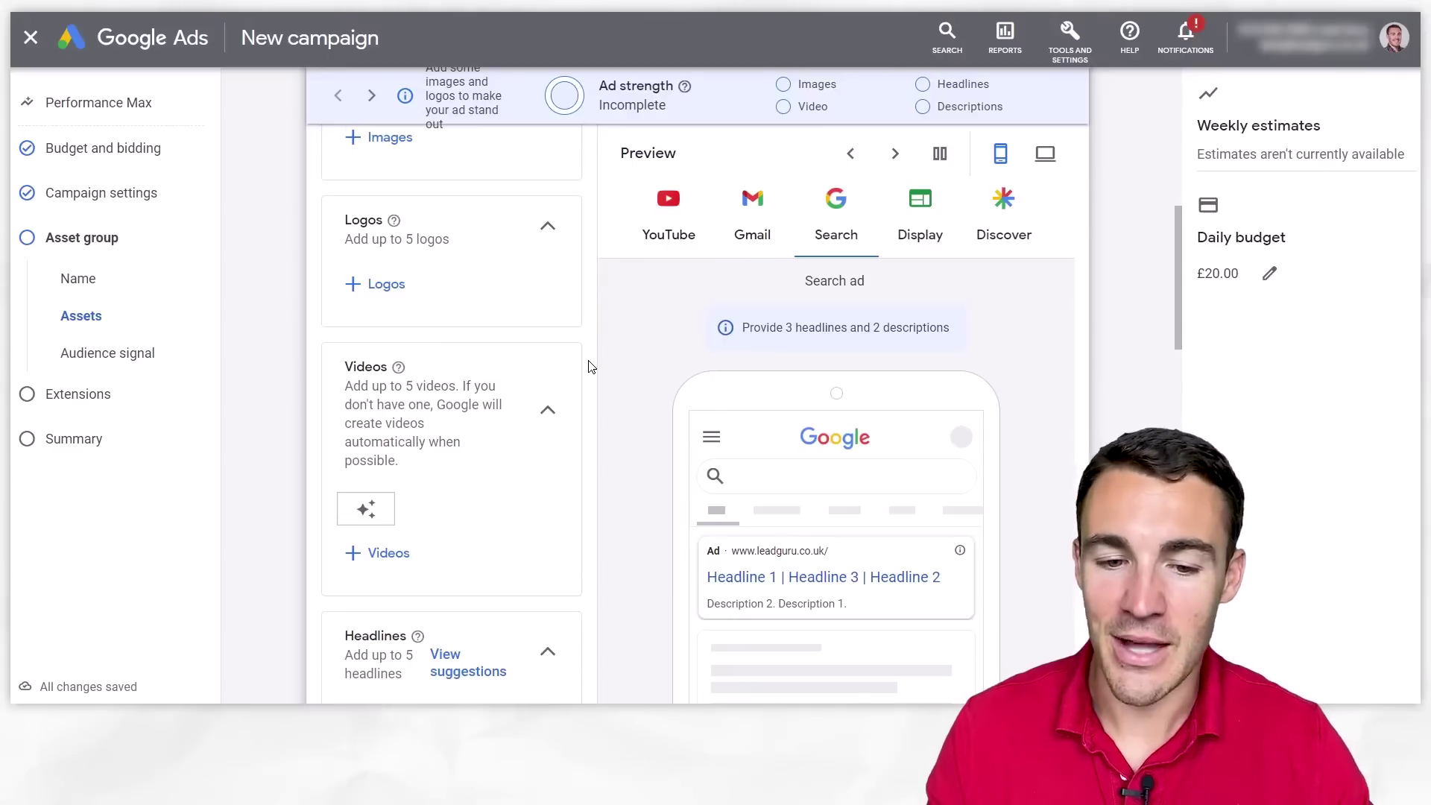
{"action": "scroll", "coordinate": [590, 366], "scroll_direction": "up", "scroll_amount": 2}
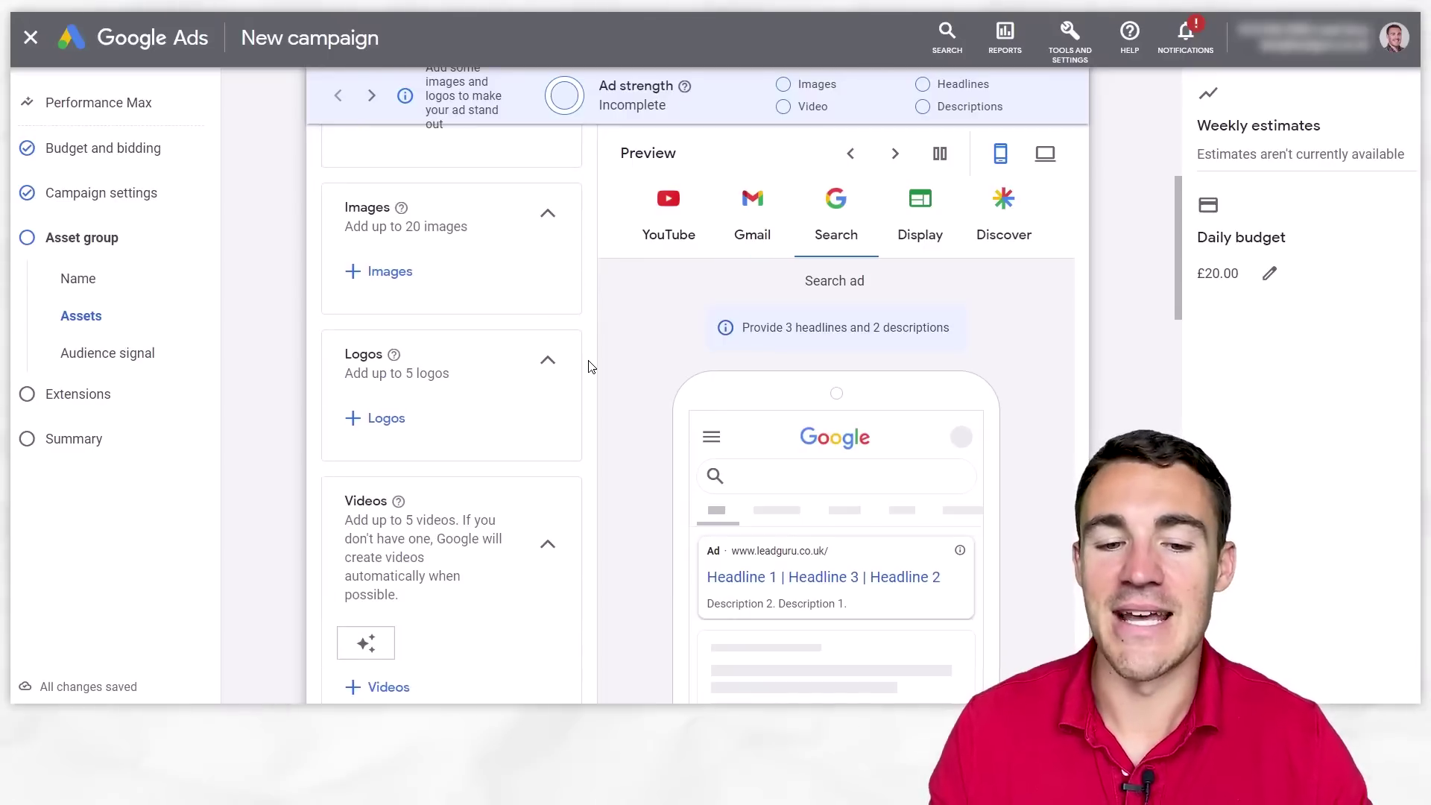
{"action": "scroll", "coordinate": [590, 322], "scroll_direction": "down", "scroll_amount": 1}
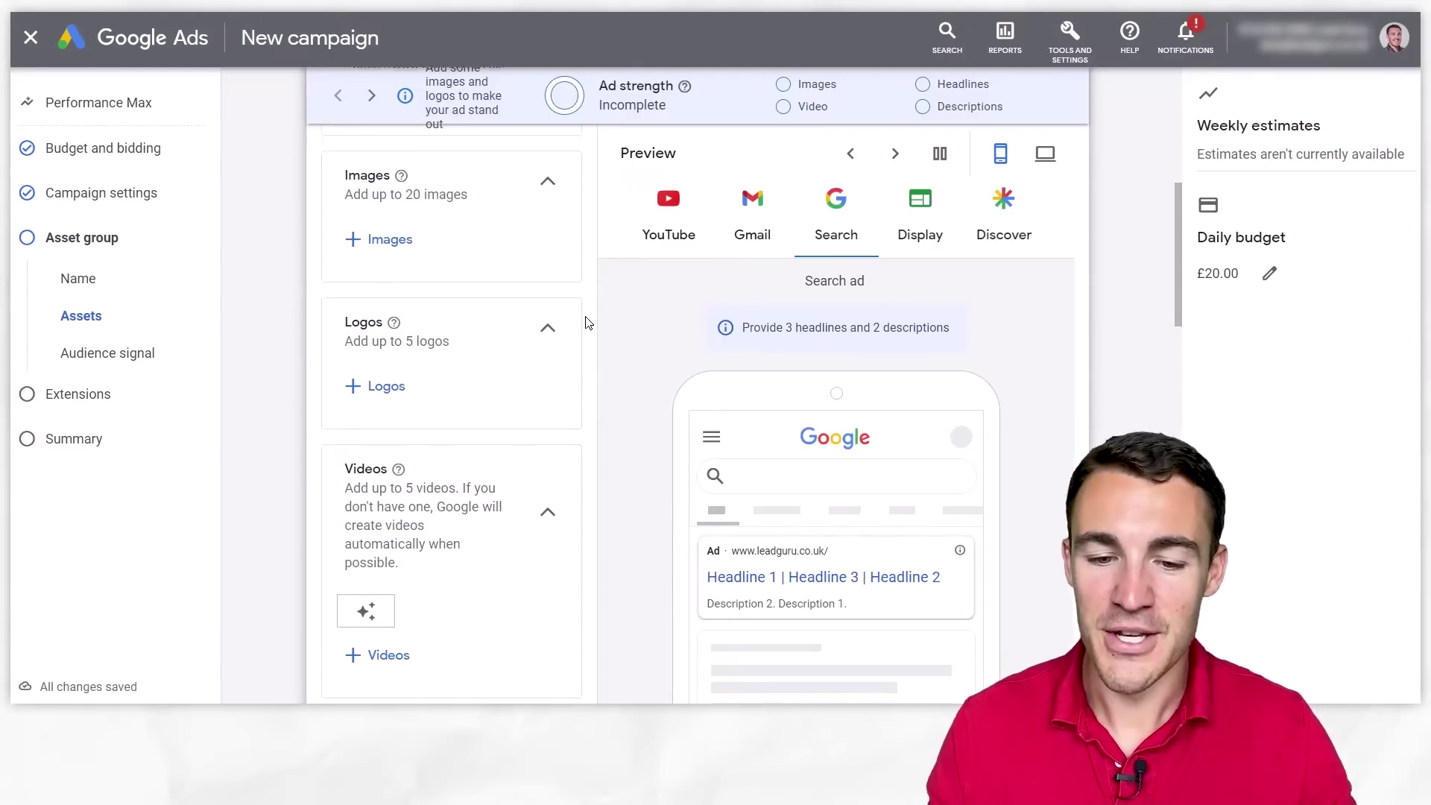
{"action": "scroll", "coordinate": [586, 320], "scroll_direction": "down", "scroll_amount": 2}
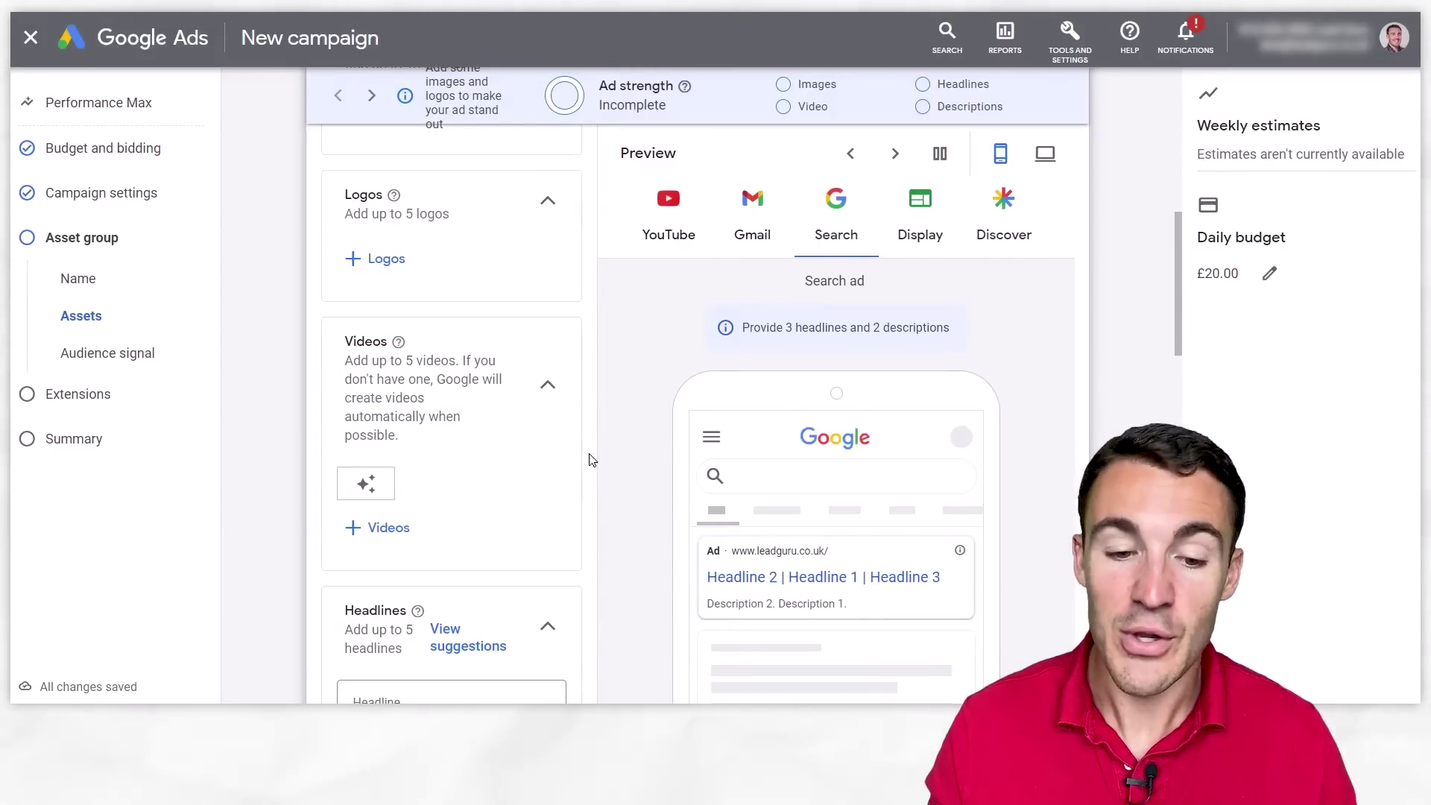
{"action": "scroll", "coordinate": [588, 363], "scroll_direction": "down", "scroll_amount": 5}
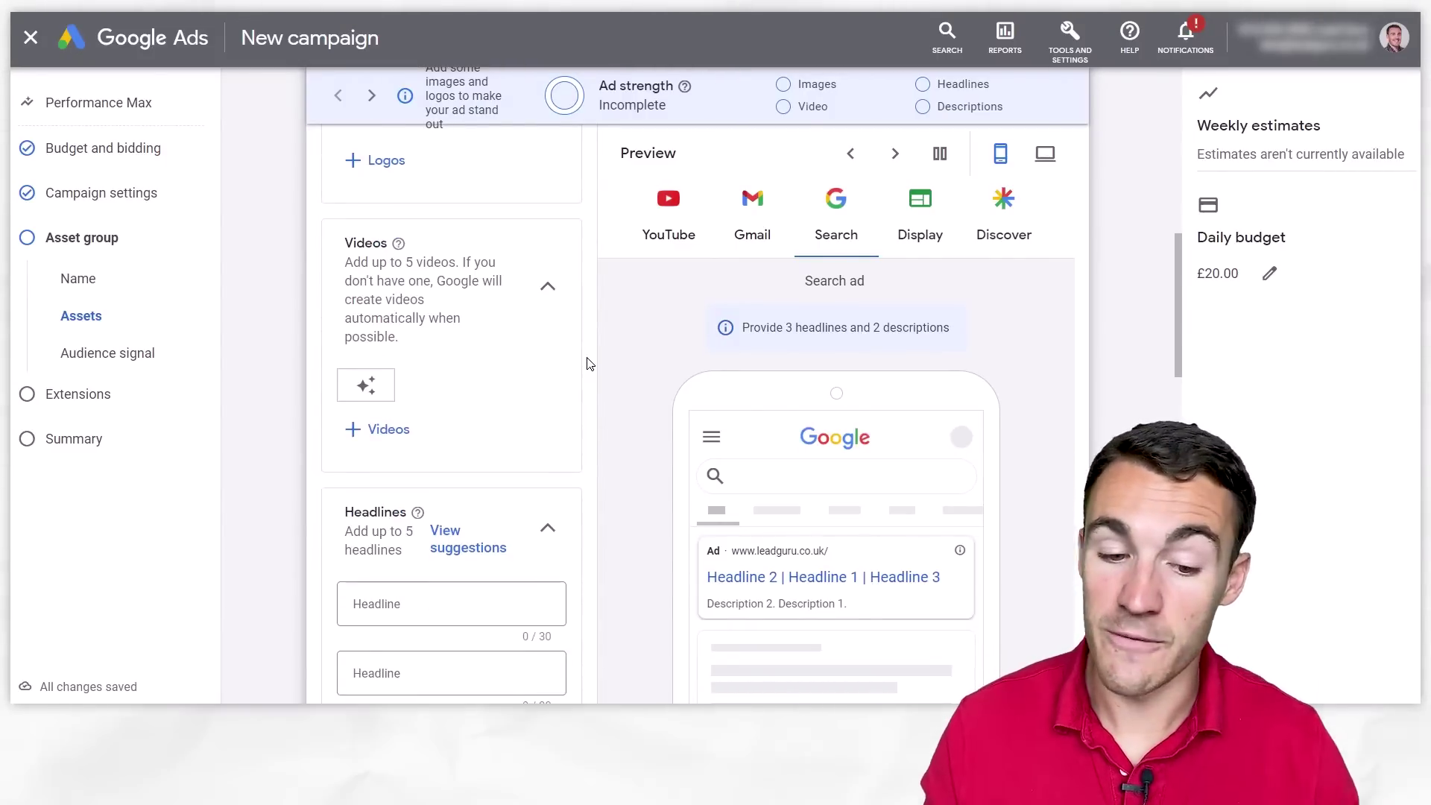
Review the headline, long headline, description and business name fields of the asset group
{"action": "scroll", "coordinate": [588, 364], "scroll_direction": "down", "scroll_amount": 1}
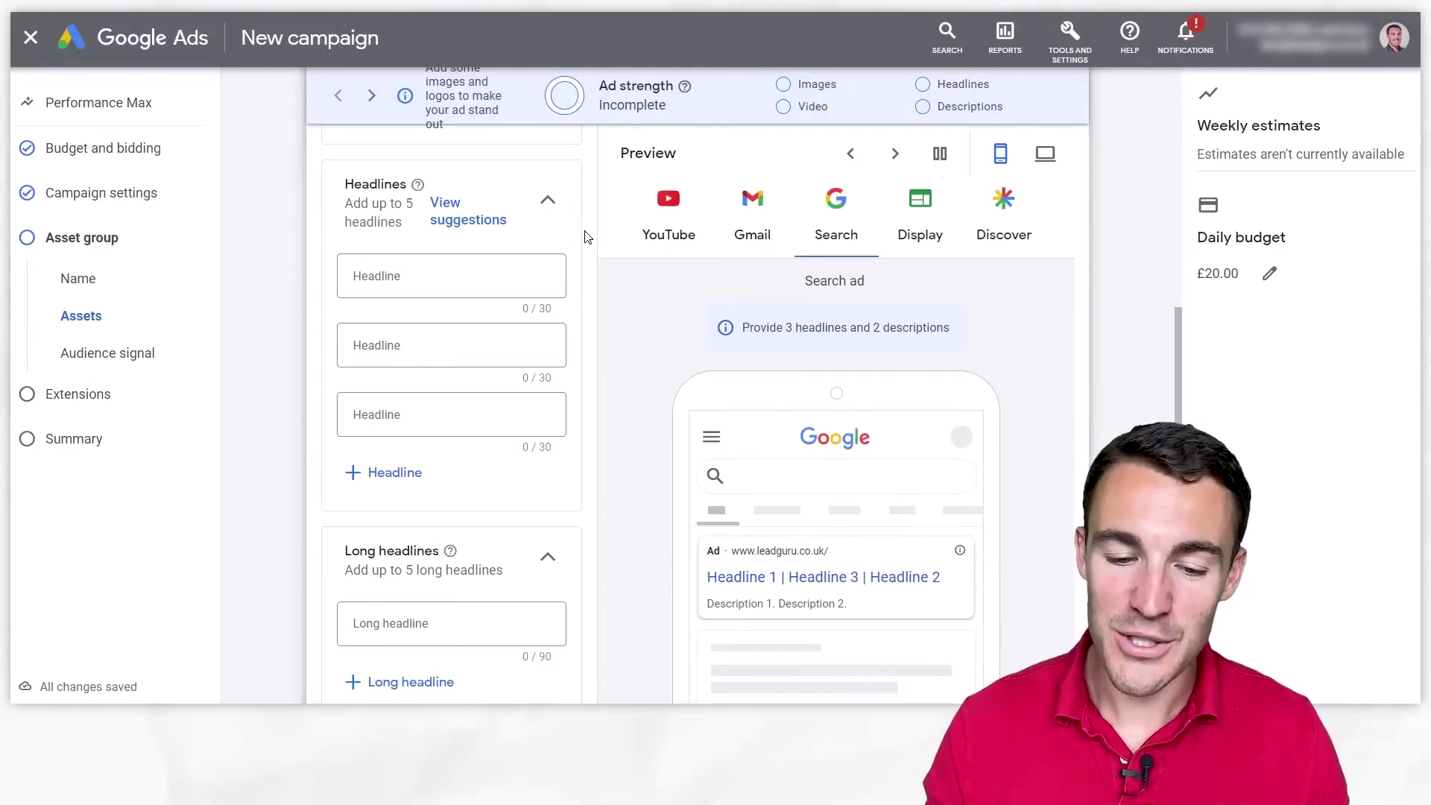
{"action": "scroll", "coordinate": [594, 332], "scroll_direction": "down", "scroll_amount": 1}
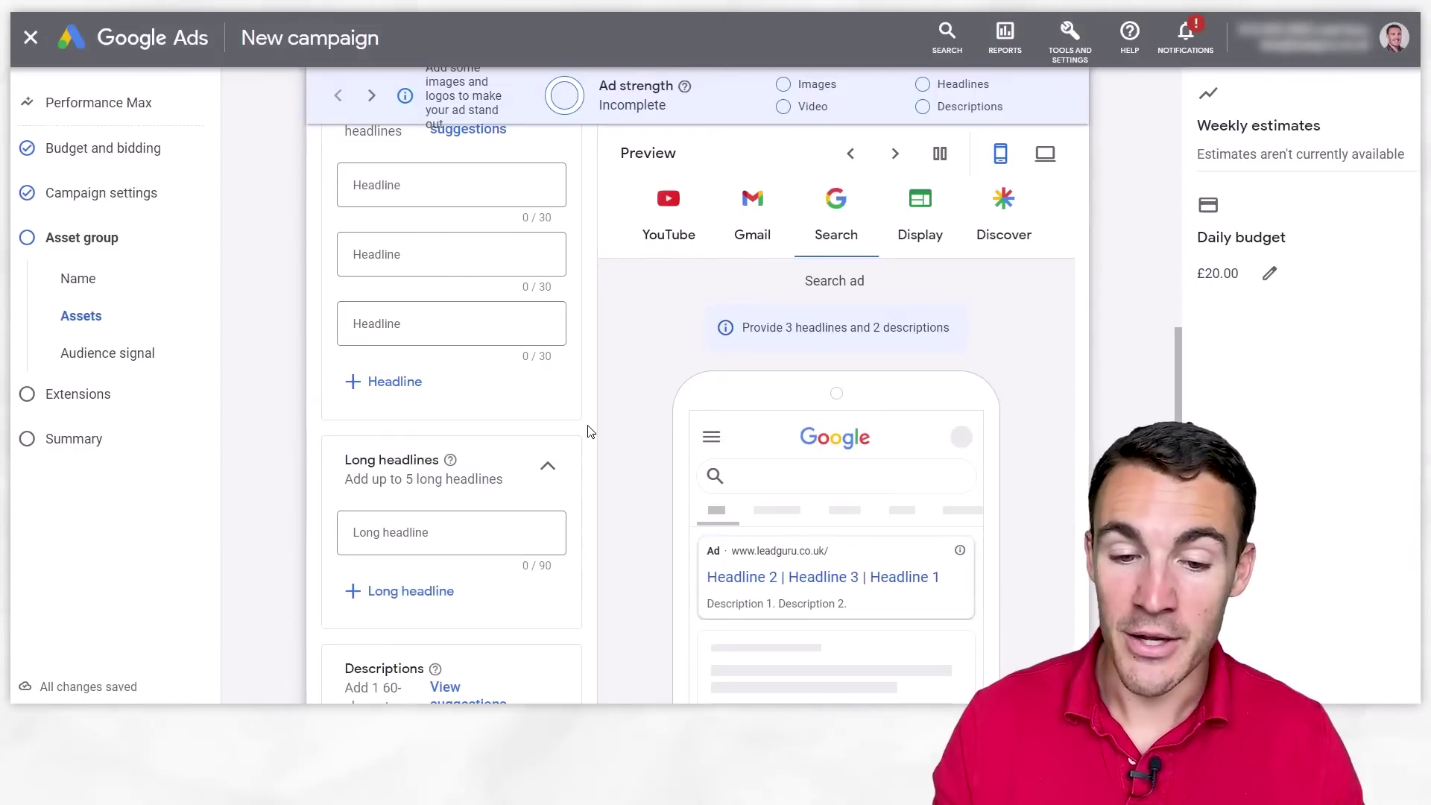
{"action": "scroll", "coordinate": [589, 431], "scroll_direction": "up", "scroll_amount": 1}
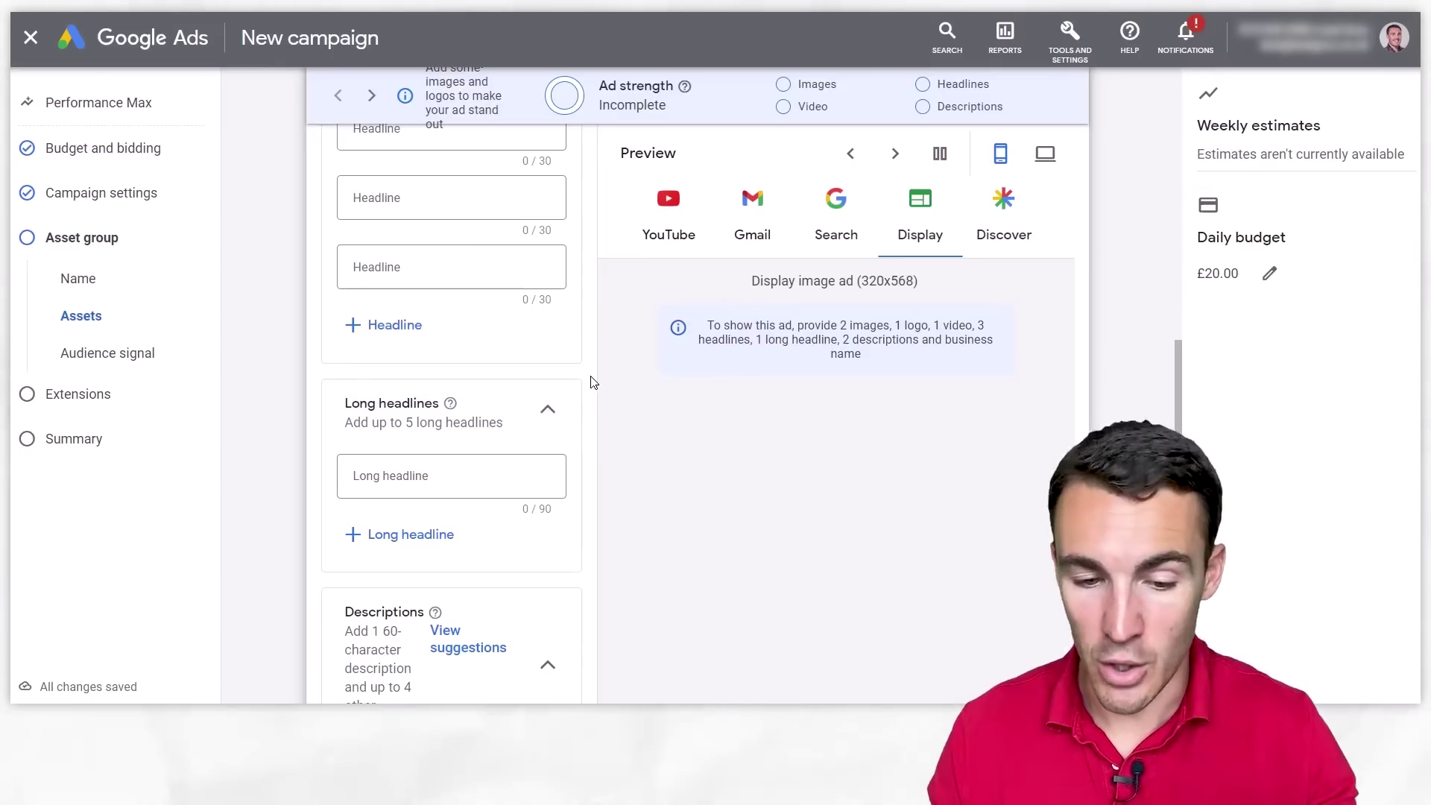
{"action": "scroll", "coordinate": [593, 383], "scroll_direction": "up", "scroll_amount": 2}
{"action": "scroll", "coordinate": [592, 382], "scroll_direction": "down", "scroll_amount": 5}
{"action": "scroll", "coordinate": [592, 383], "scroll_direction": "down", "scroll_amount": 2}
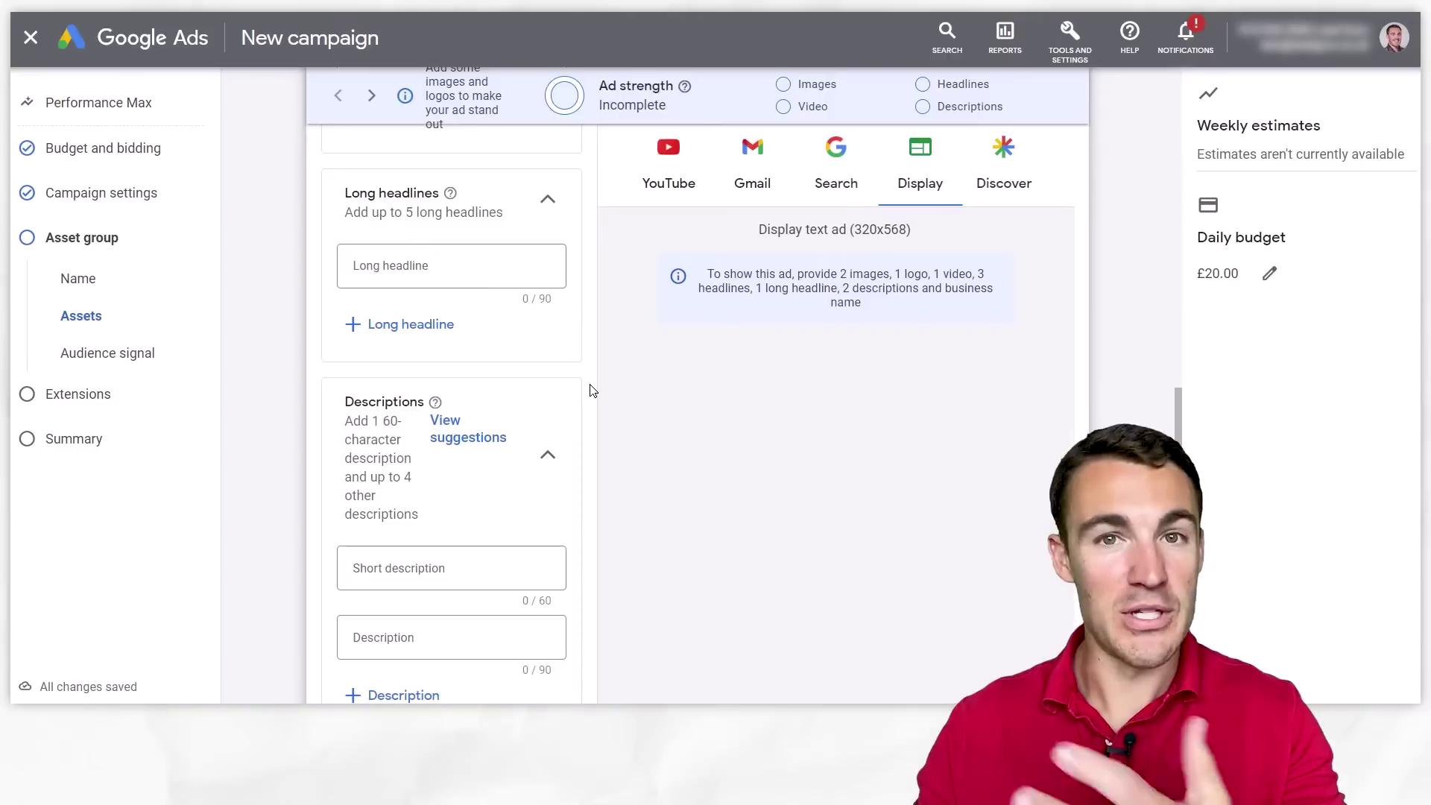
{"action": "scroll", "coordinate": [593, 391], "scroll_direction": "down", "scroll_amount": 2}
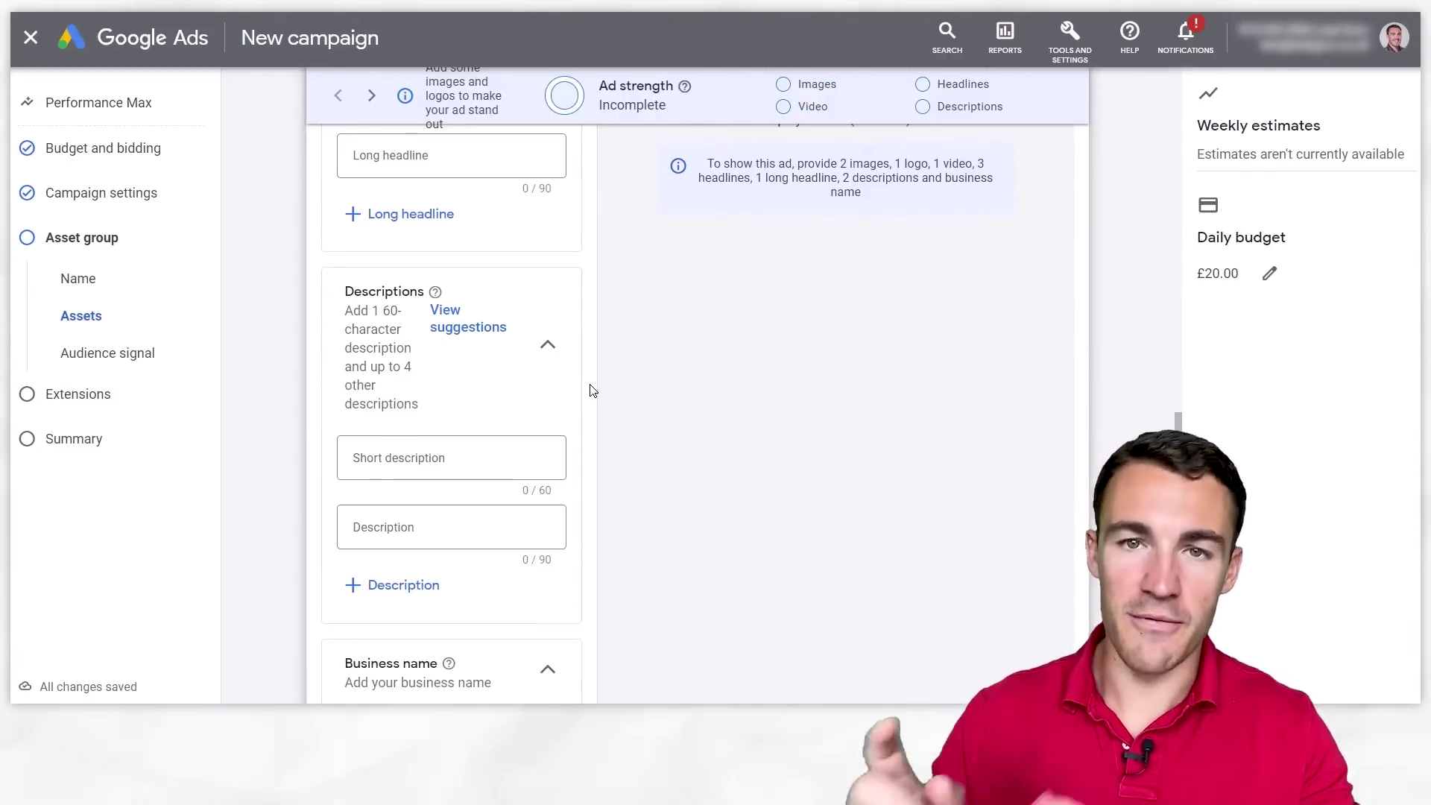
{"action": "scroll", "coordinate": [592, 391], "scroll_direction": "down", "scroll_amount": 3}
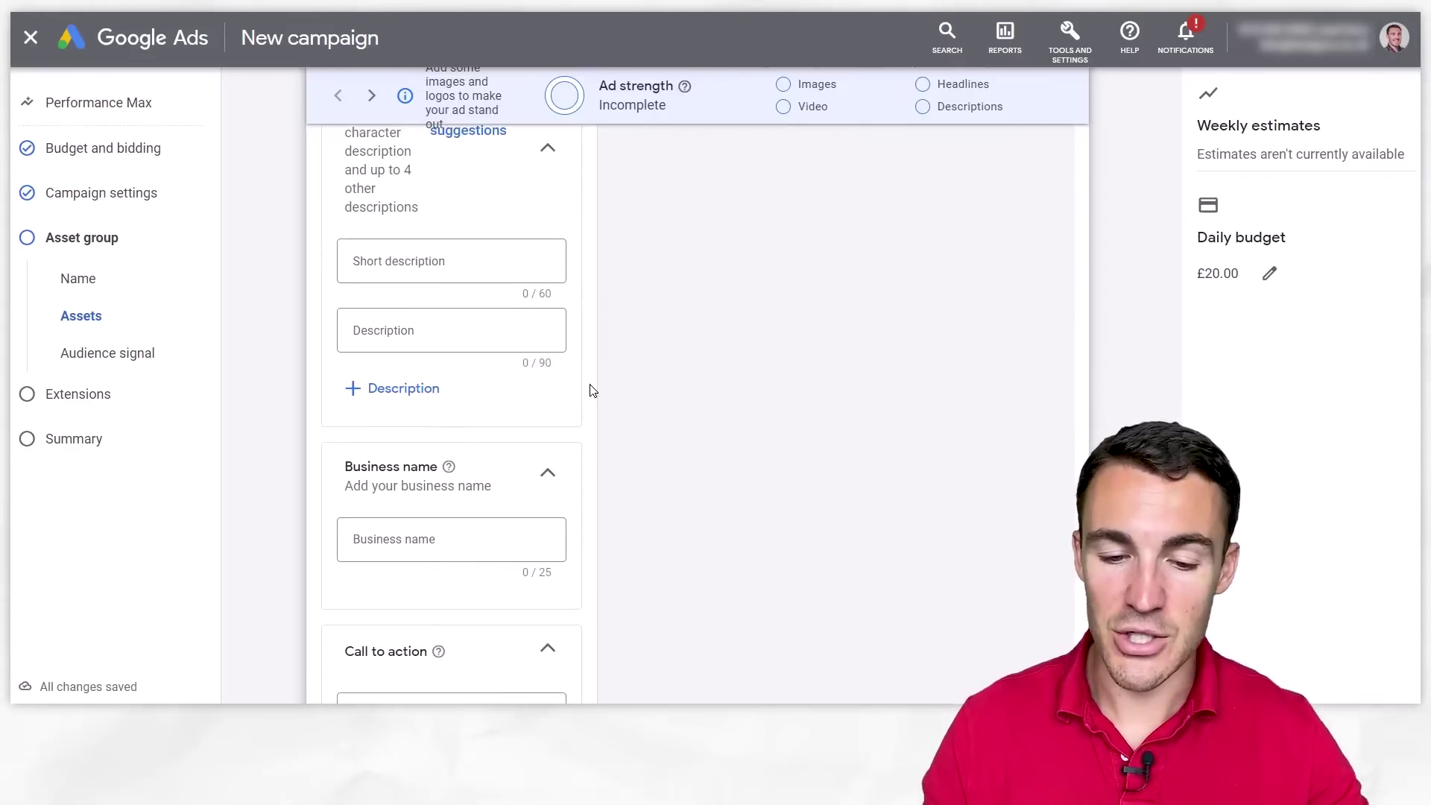
{"action": "scroll", "coordinate": [593, 391], "scroll_direction": "down", "scroll_amount": 1}
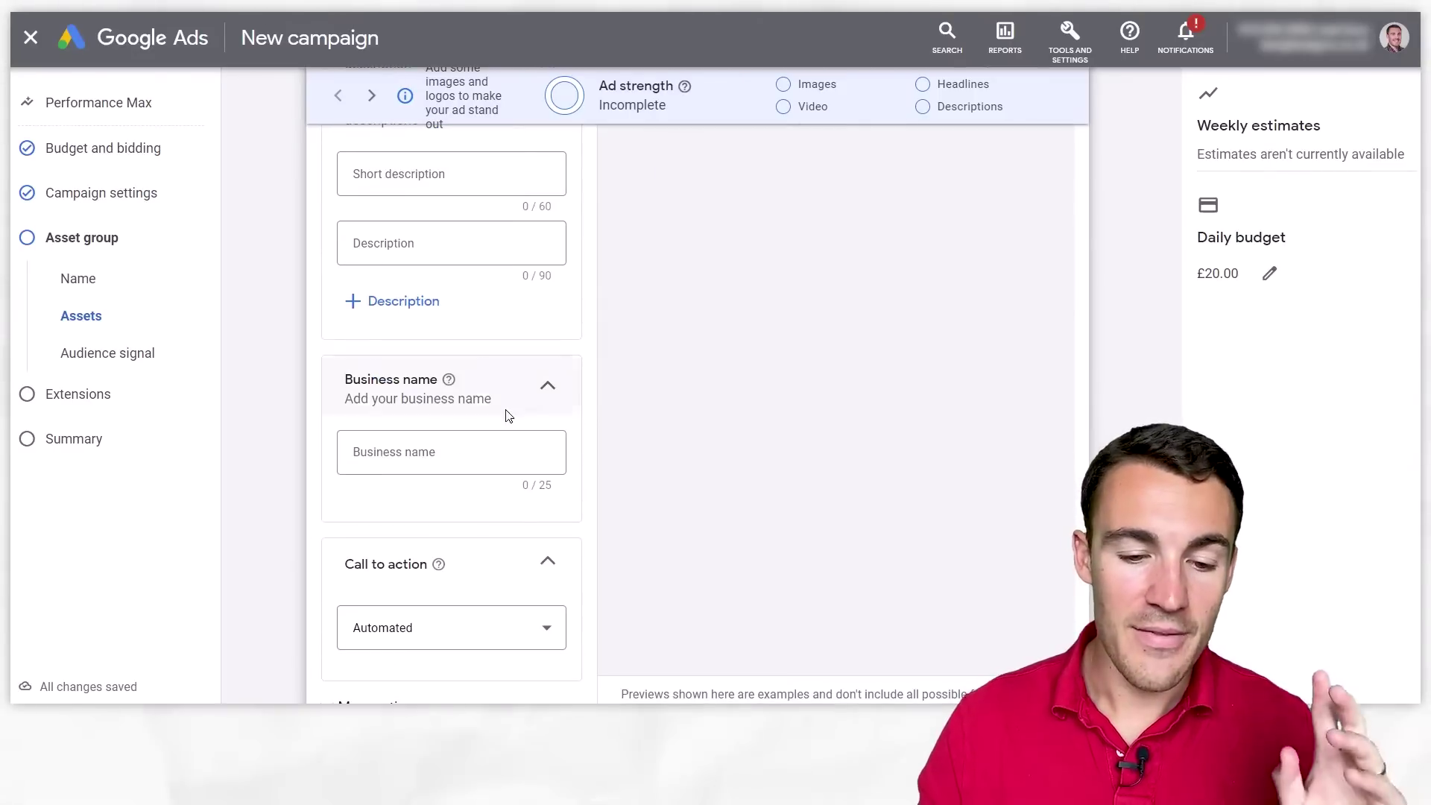
Check the available call-to-action options and select Automated (recommended)
{"action": "scroll", "coordinate": [588, 427], "scroll_direction": "down", "scroll_amount": 3}
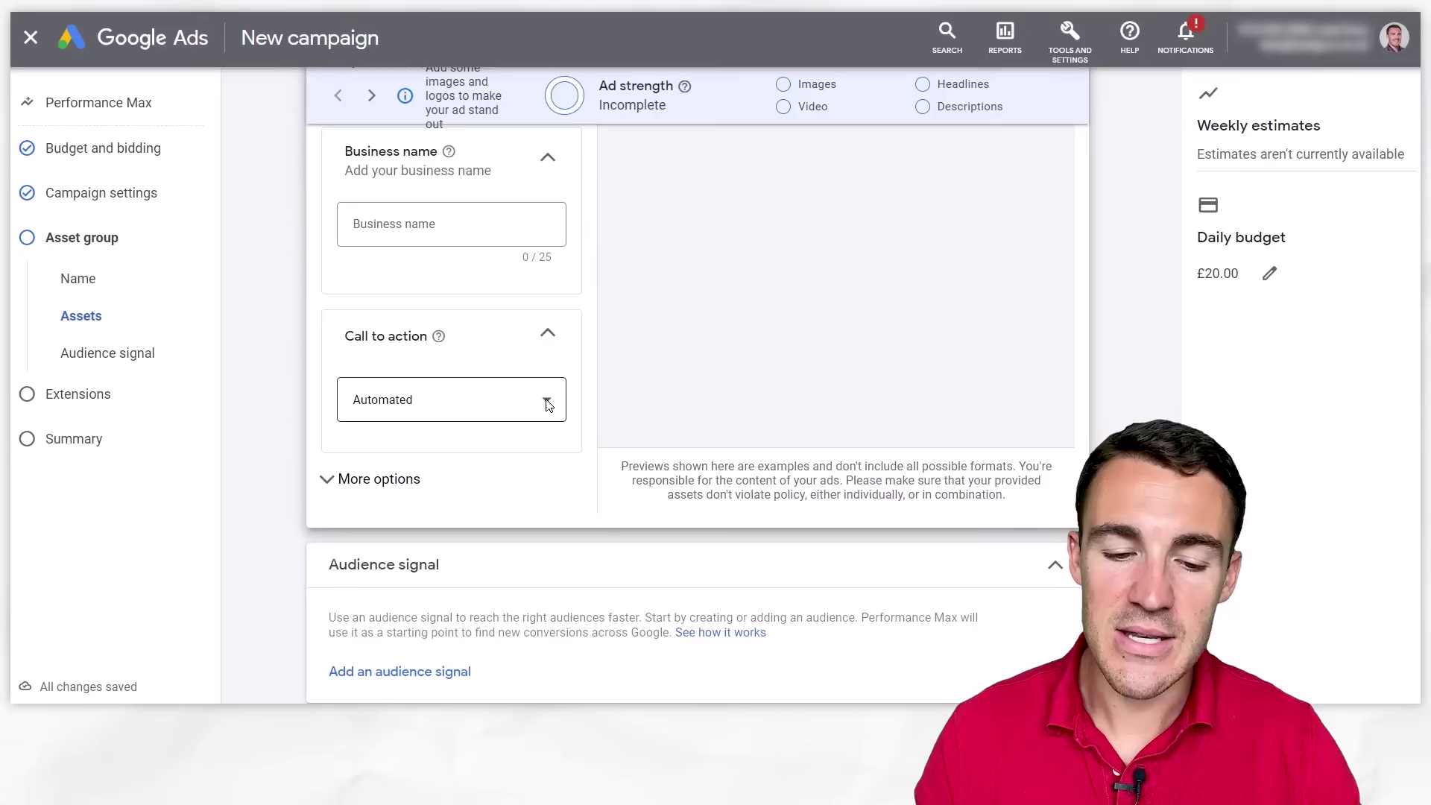
{"action": "left_click", "coordinate": [954, 387]}
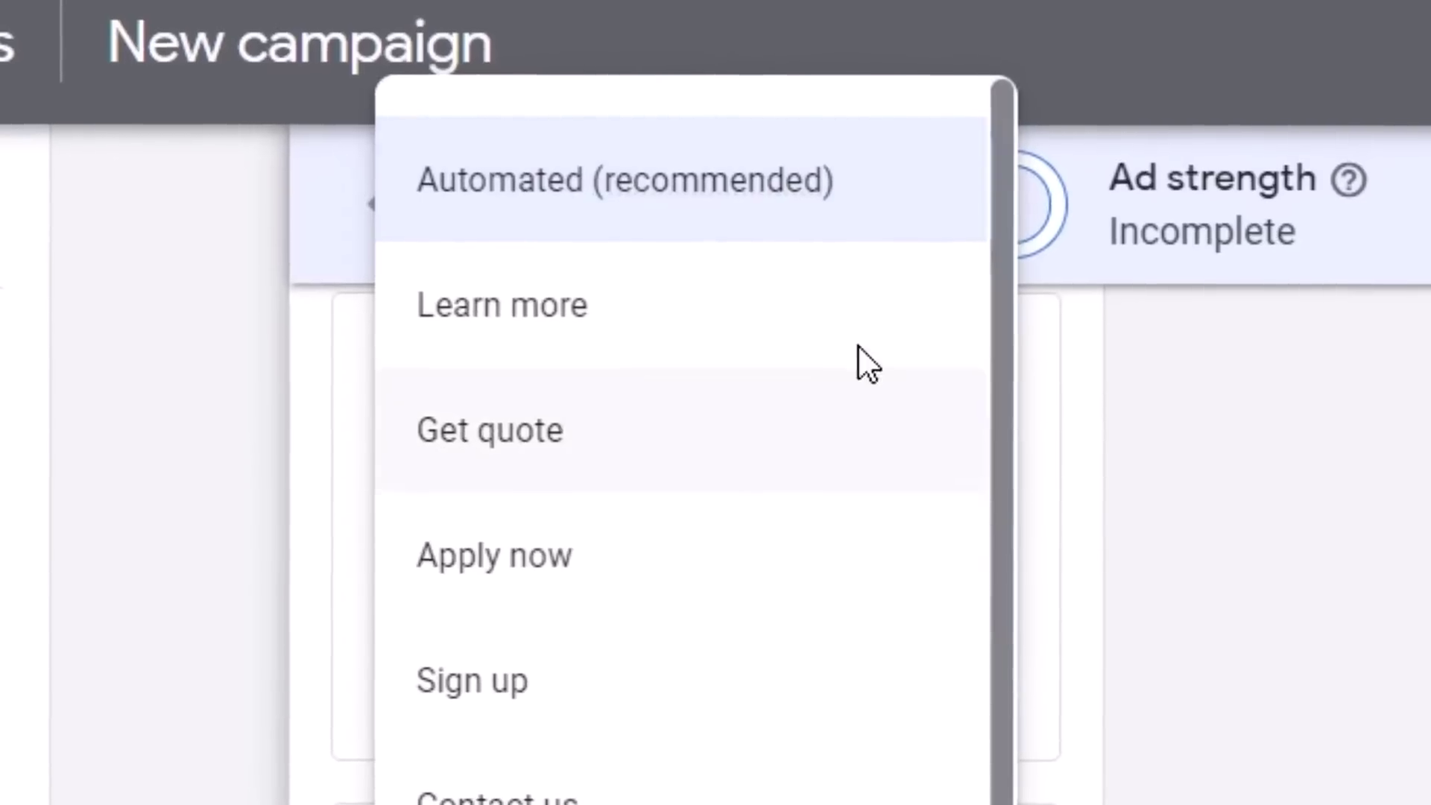
{"action": "mouse_move", "coordinate": [487, 91]}
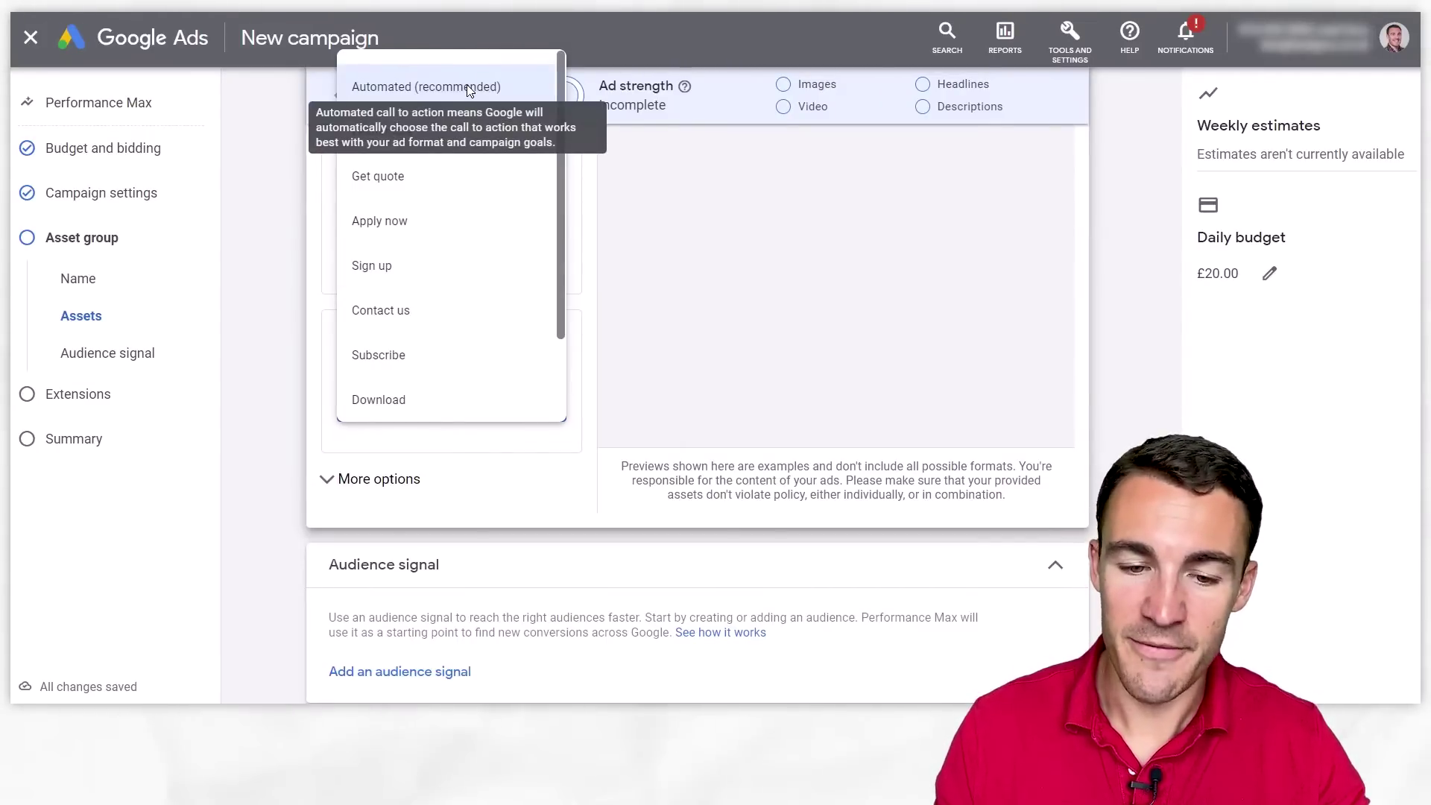
{"action": "left_click", "coordinate": [471, 88]}
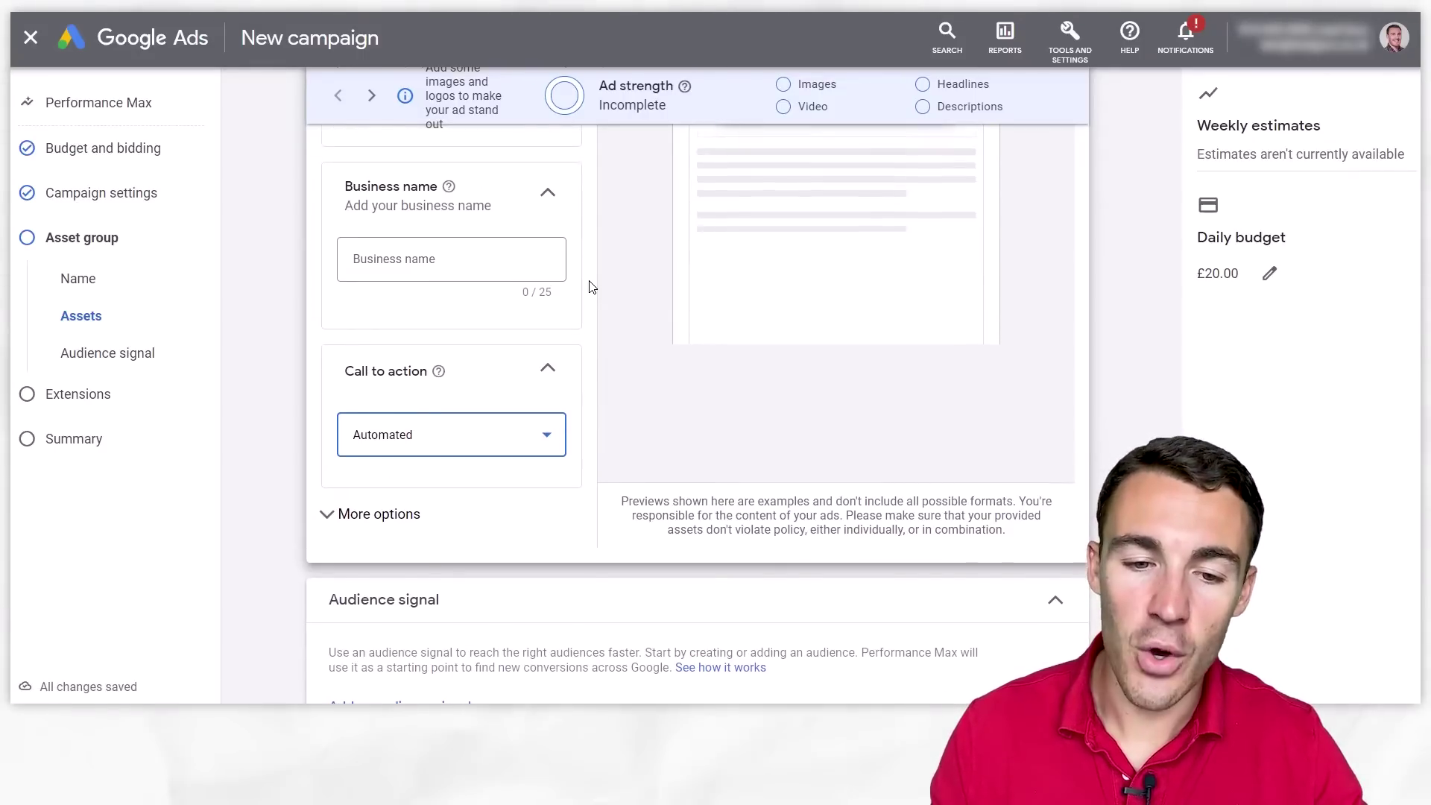
{"action": "scroll", "coordinate": [588, 287], "scroll_direction": "up", "scroll_amount": 13}
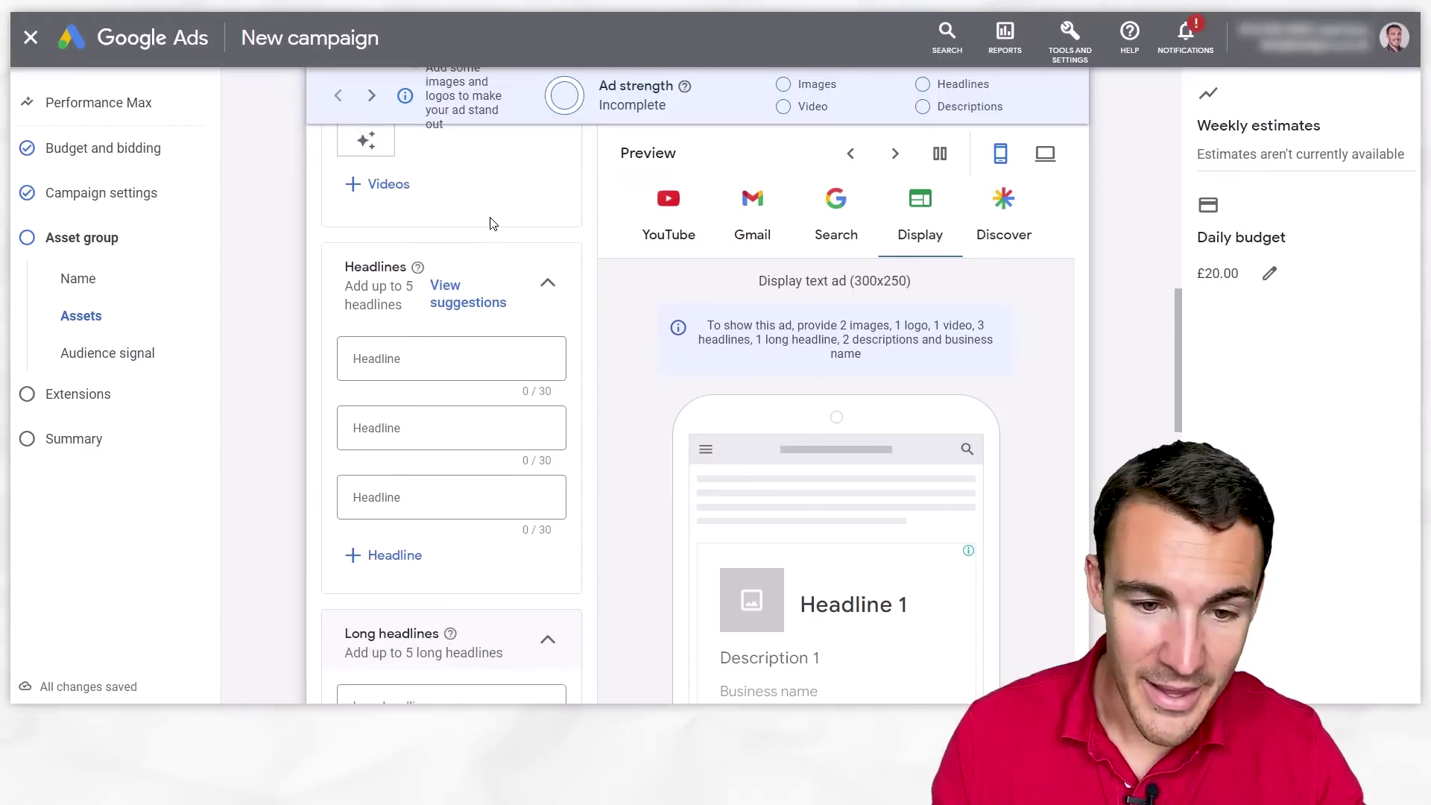
{"action": "scroll", "coordinate": [489, 224], "scroll_direction": "up", "scroll_amount": 10}
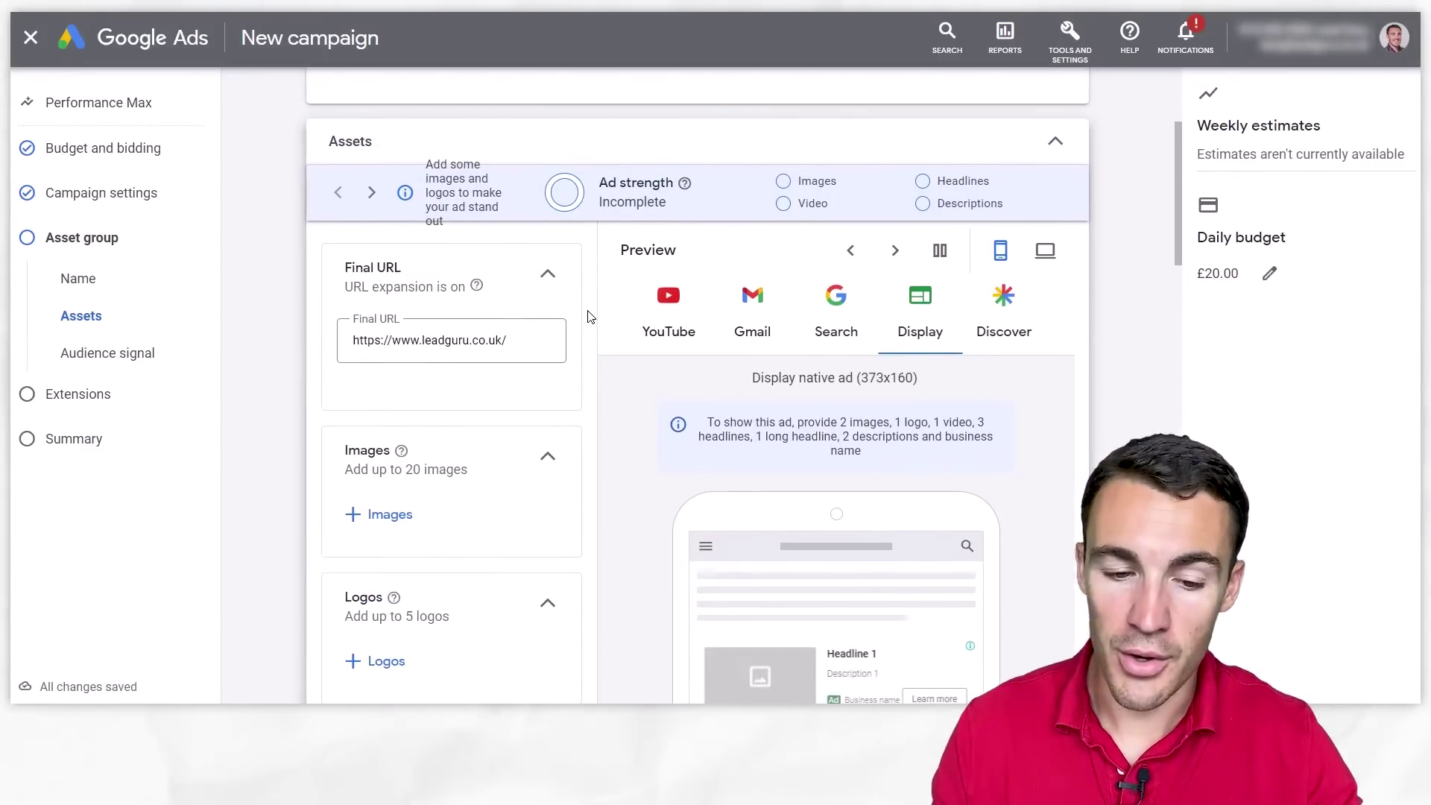
Look through the call-to-action choices once more and keep Automated (recommended)
{"action": "scroll", "coordinate": [581, 313], "scroll_direction": "down", "scroll_amount": 20}
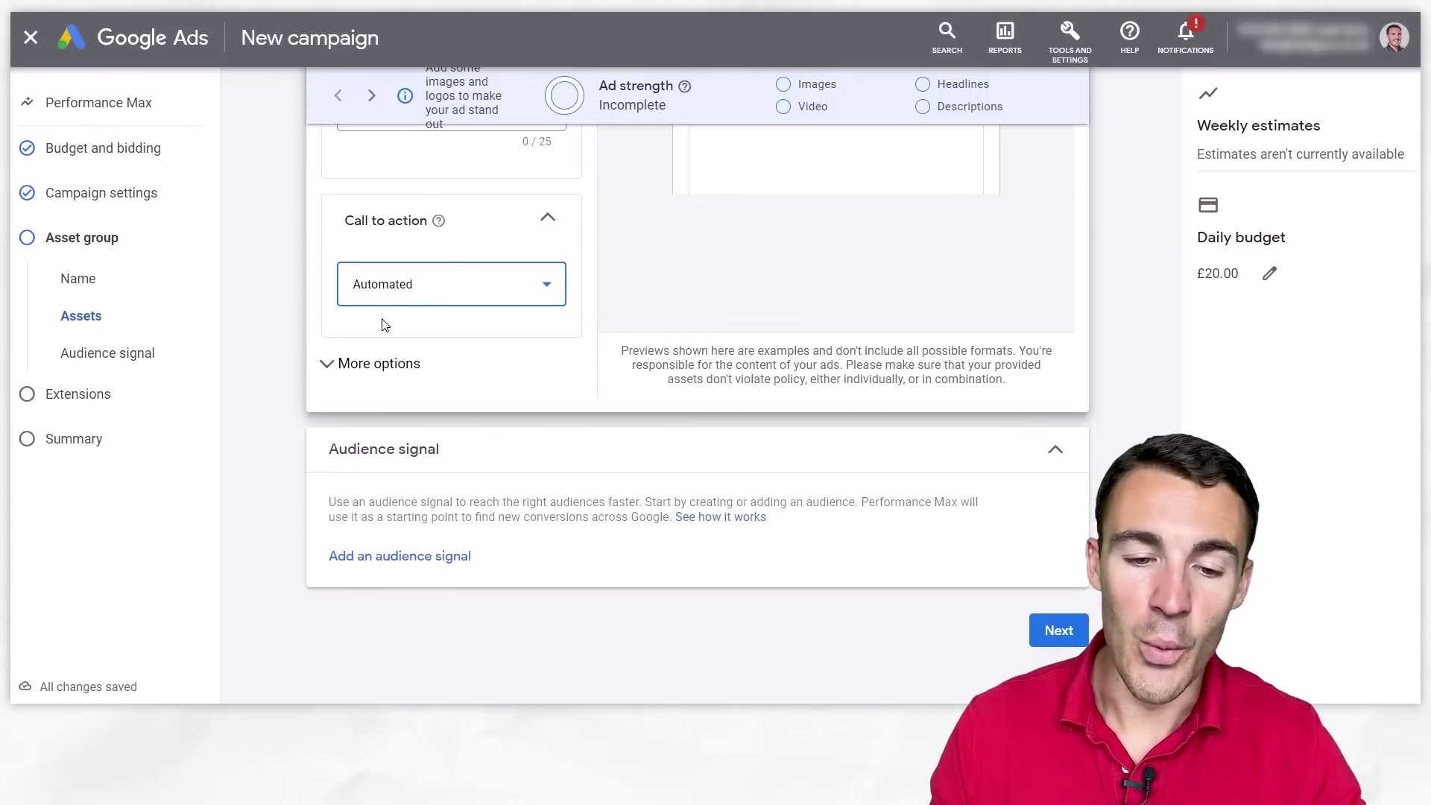
{"action": "left_click", "coordinate": [510, 282]}
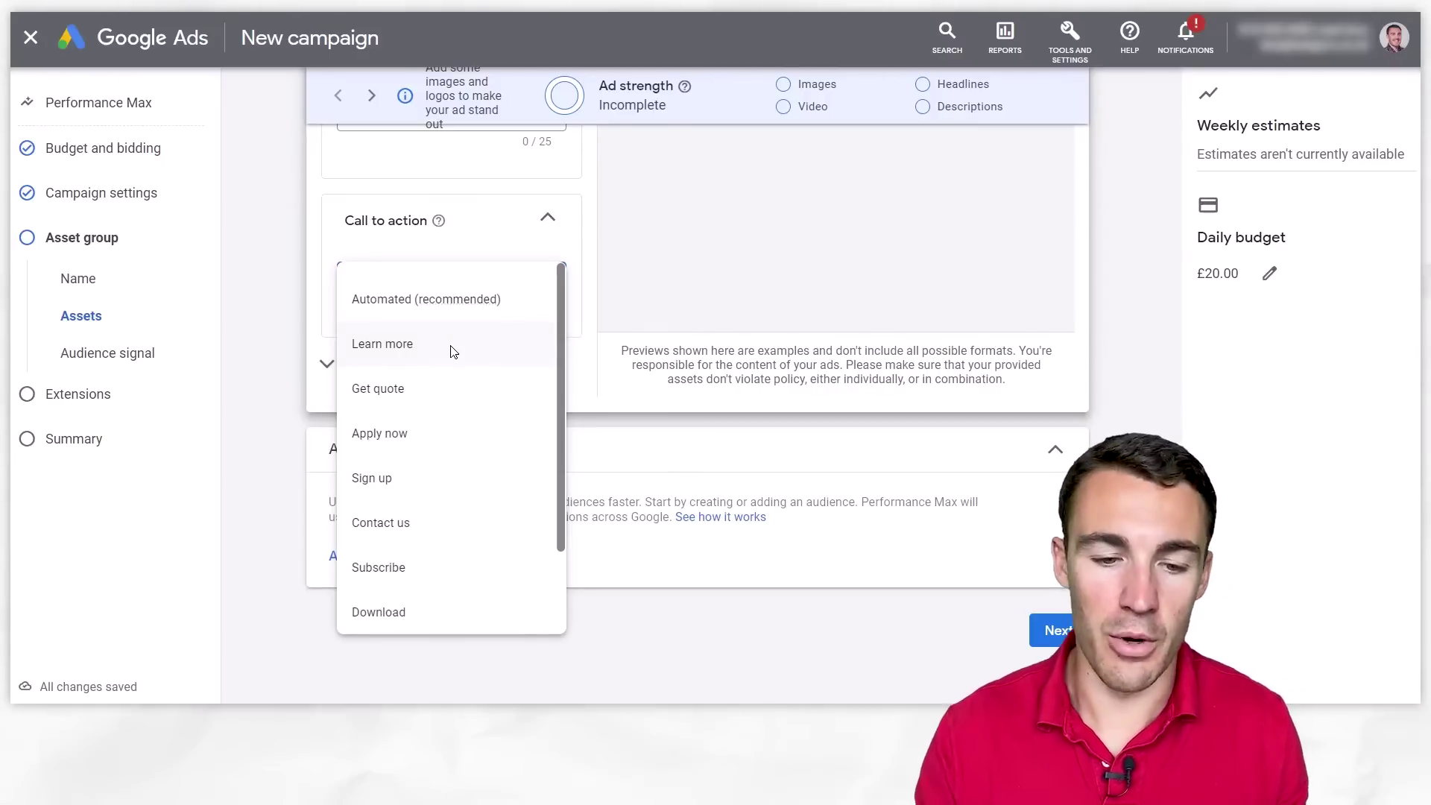
{"action": "left_click", "coordinate": [430, 296]}
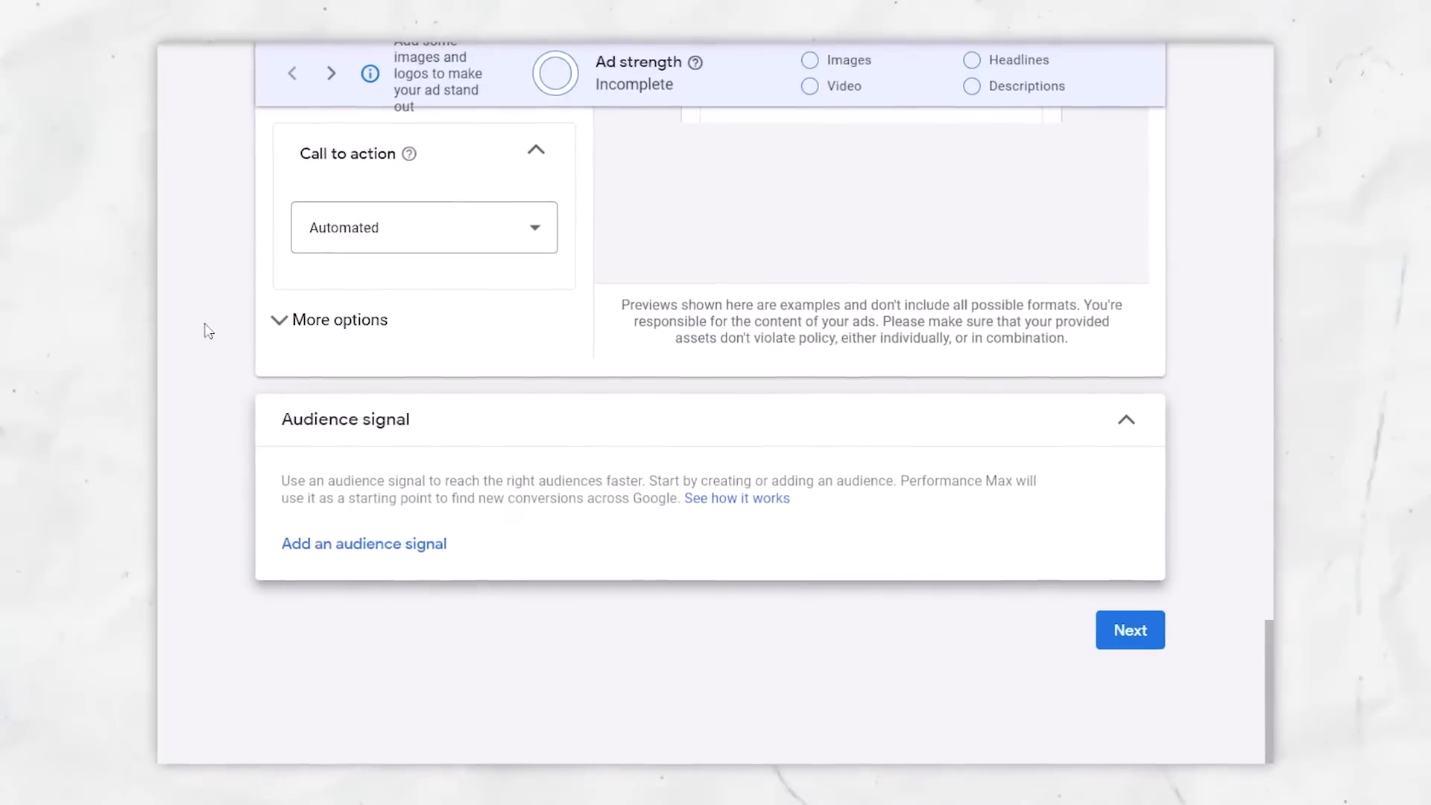
Start a new audience for the asset group's audience signal and name it "Example Audience Signal"
{"action": "left_click", "coordinate": [339, 547]}
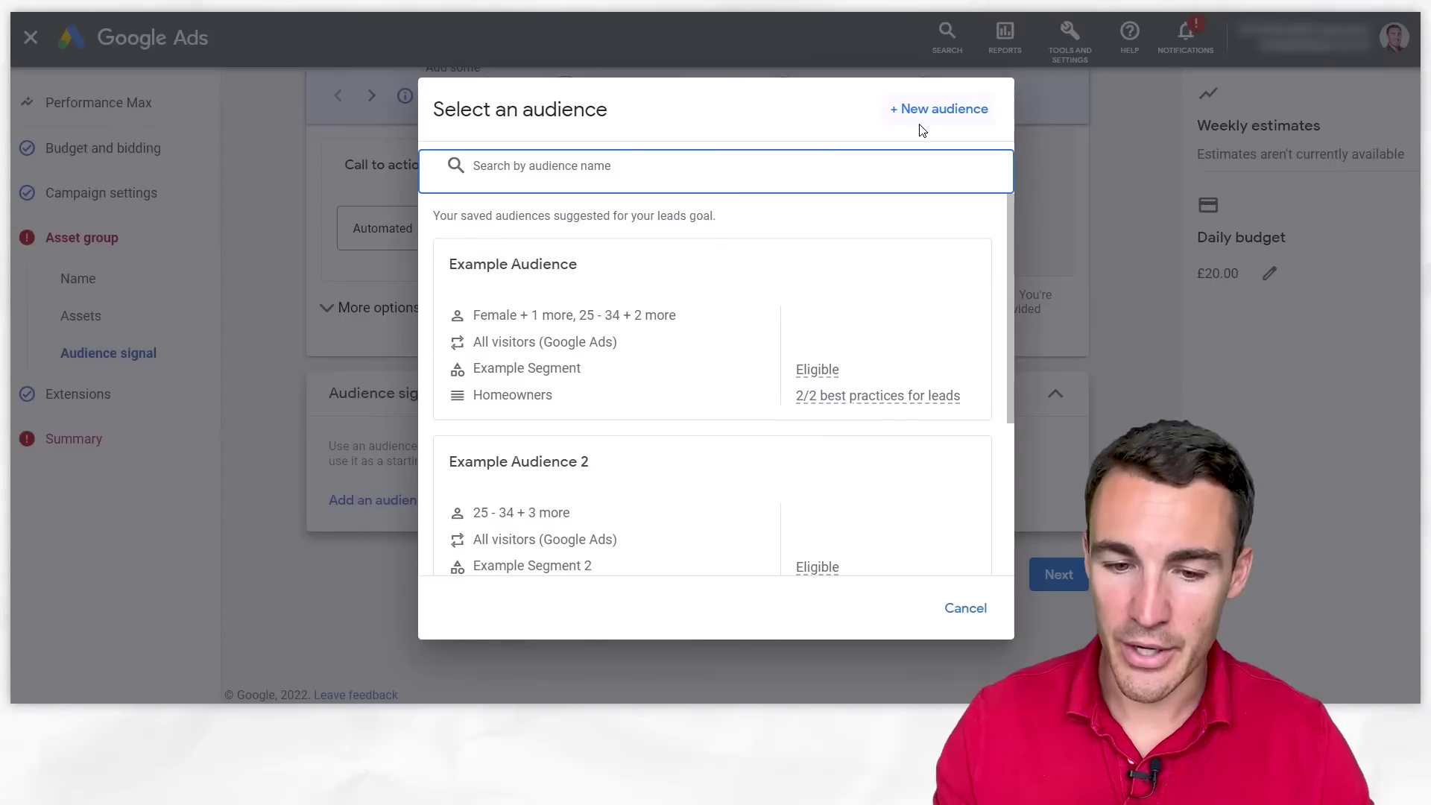
{"action": "left_click", "coordinate": [938, 109]}
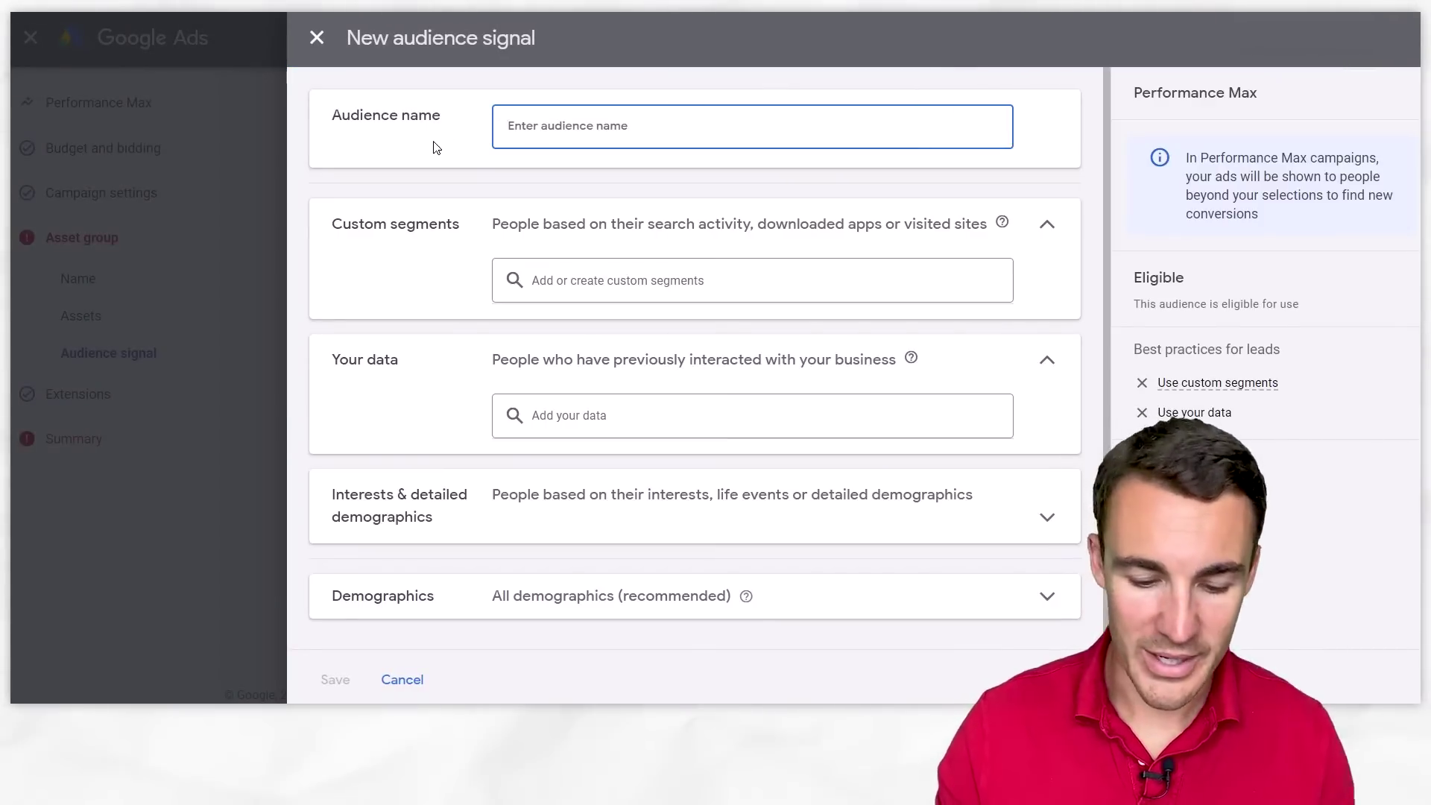
{"action": "type", "text": "Example A"}
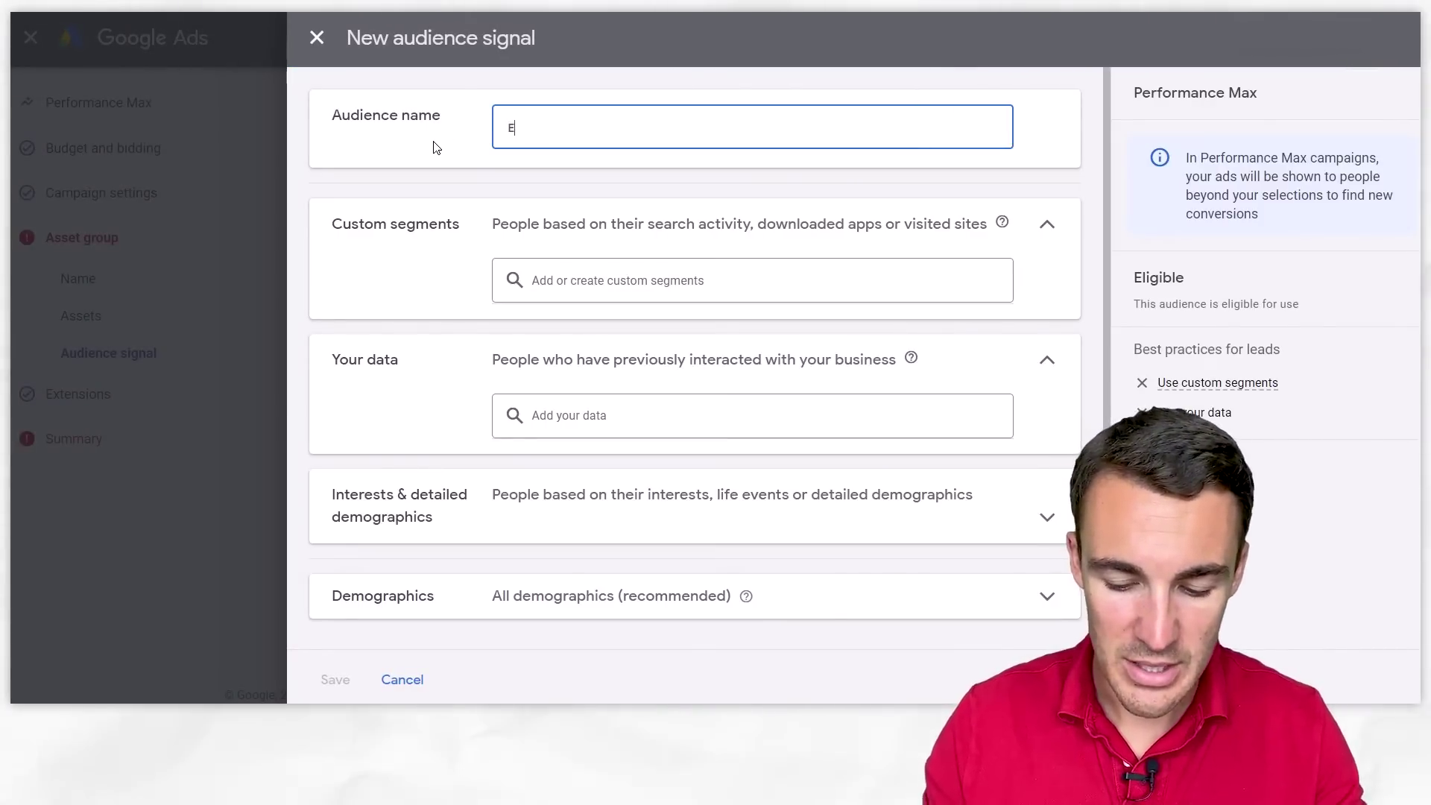
{"action": "type", "text": "udience Signal"}
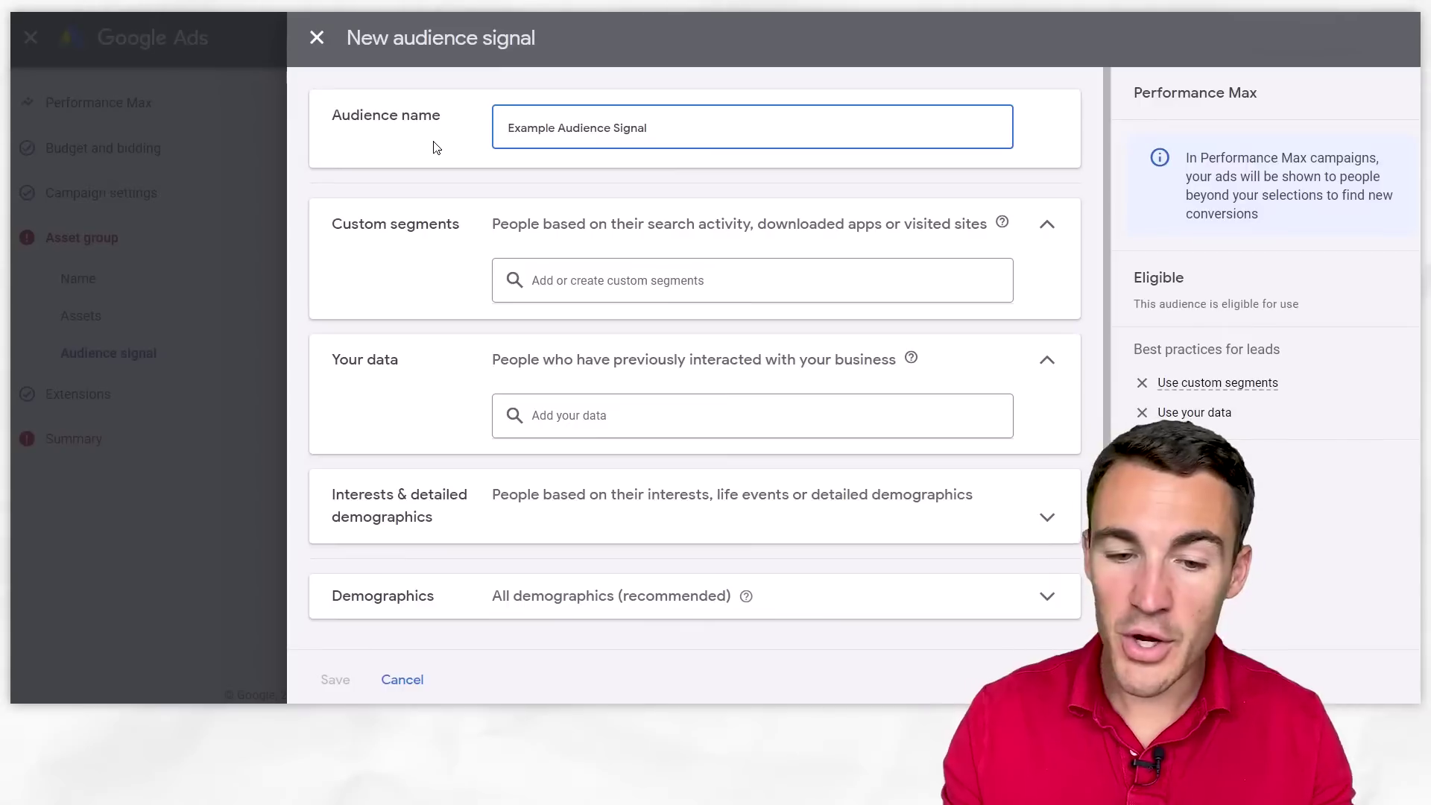
Create a new custom segment for the audience signal and name it "Example Custom Segment"
{"action": "left_click", "coordinate": [583, 286]}
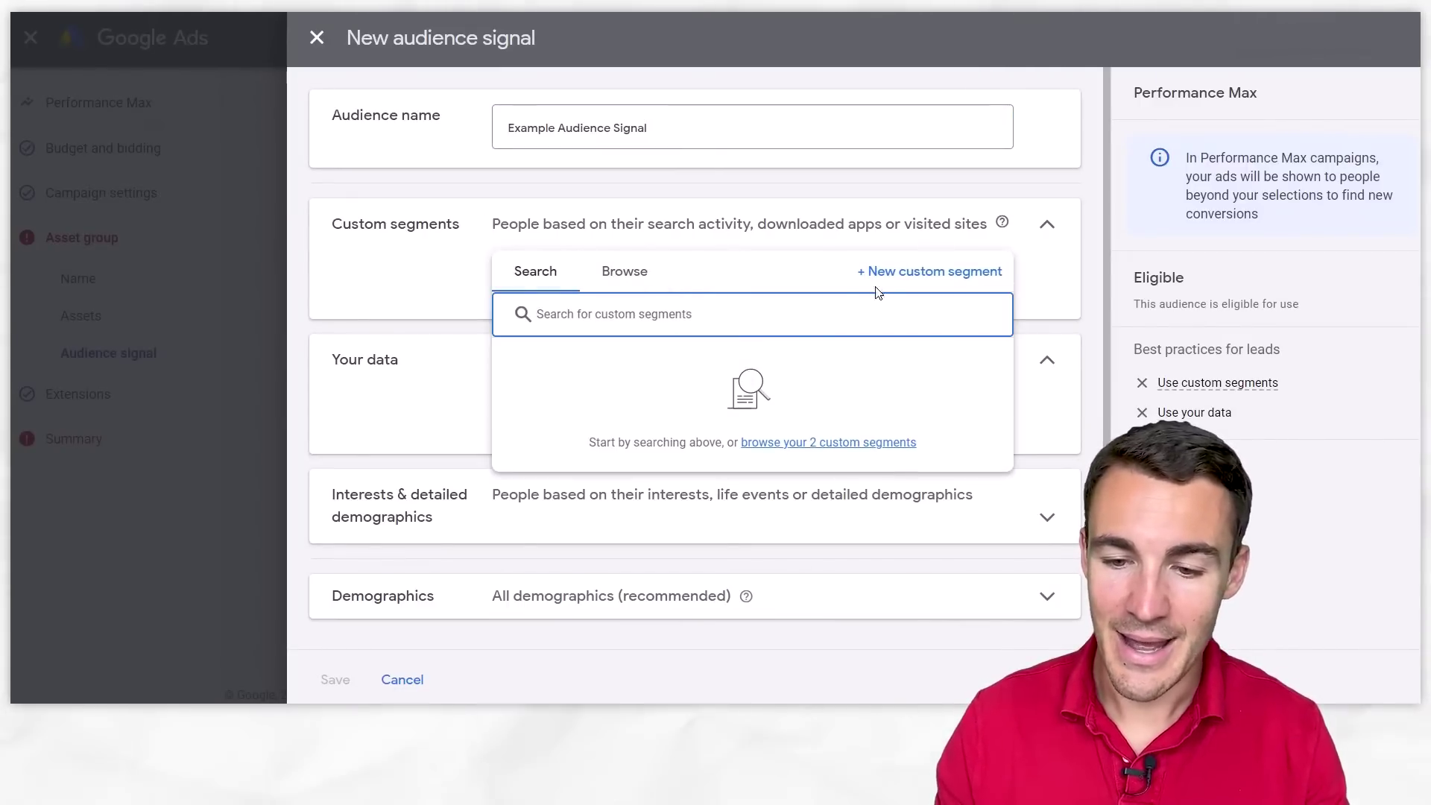
{"action": "left_click", "coordinate": [894, 275]}
{"action": "left_click", "coordinate": [612, 176]}
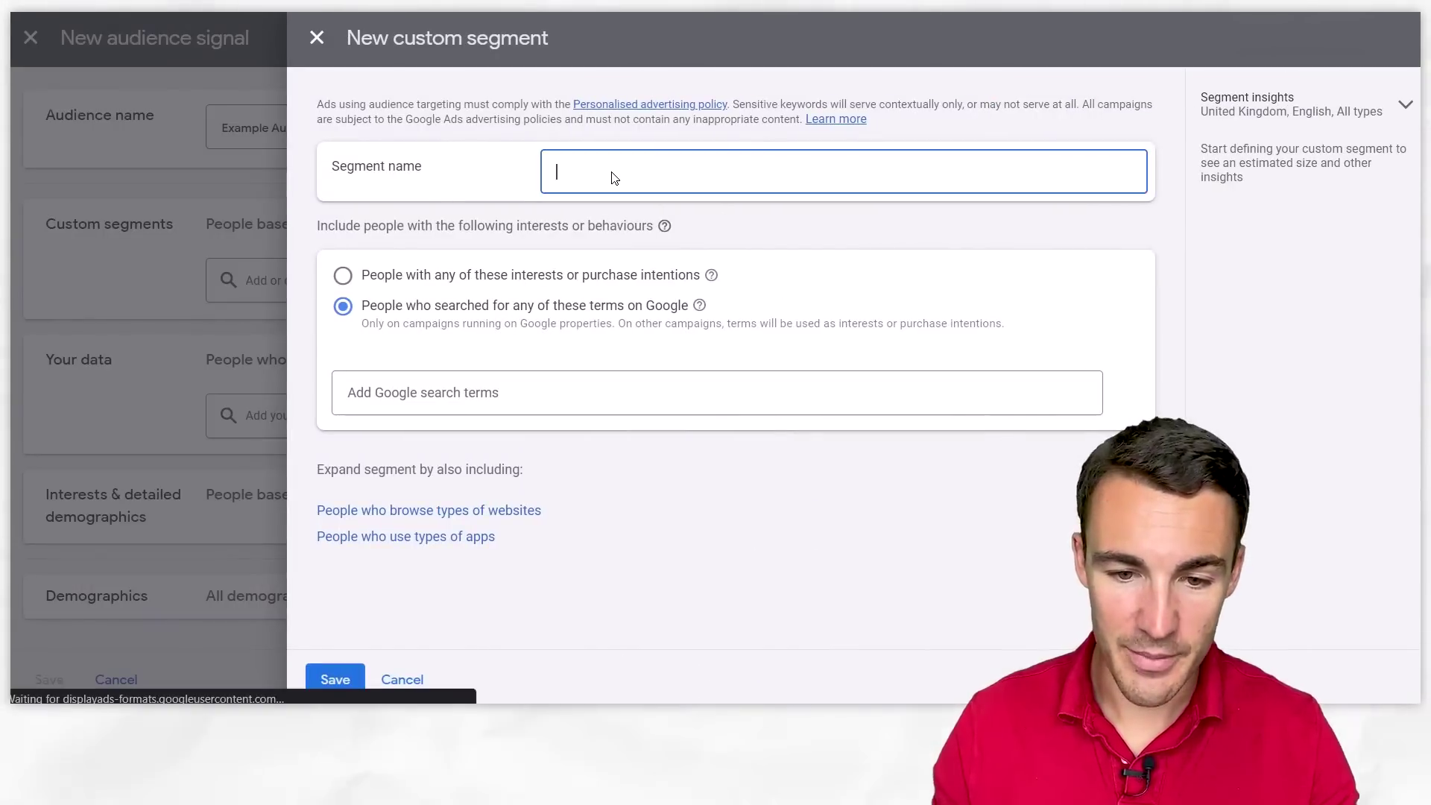
{"action": "type", "text": "Example c"}
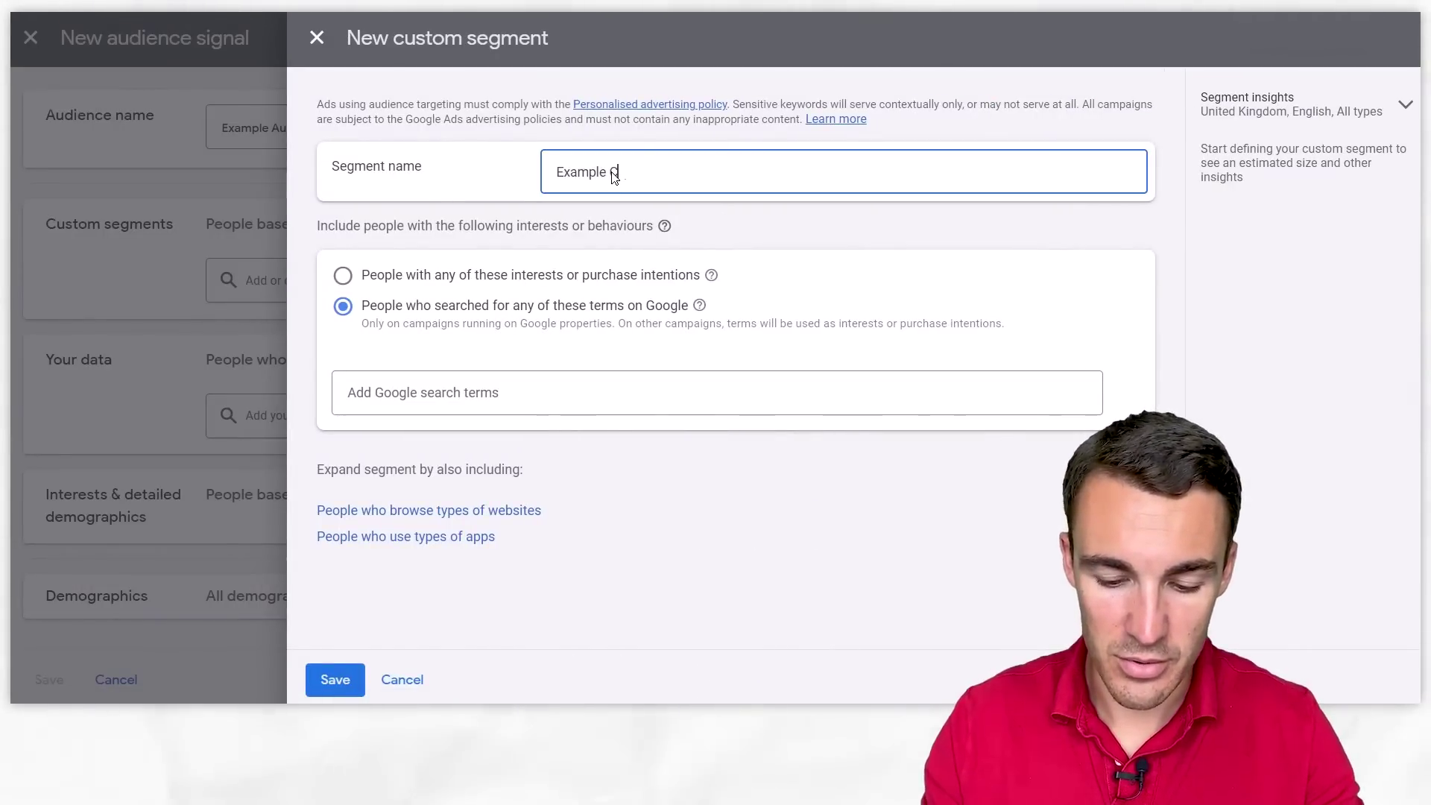
{"action": "type", "text": "ustom Segme"}
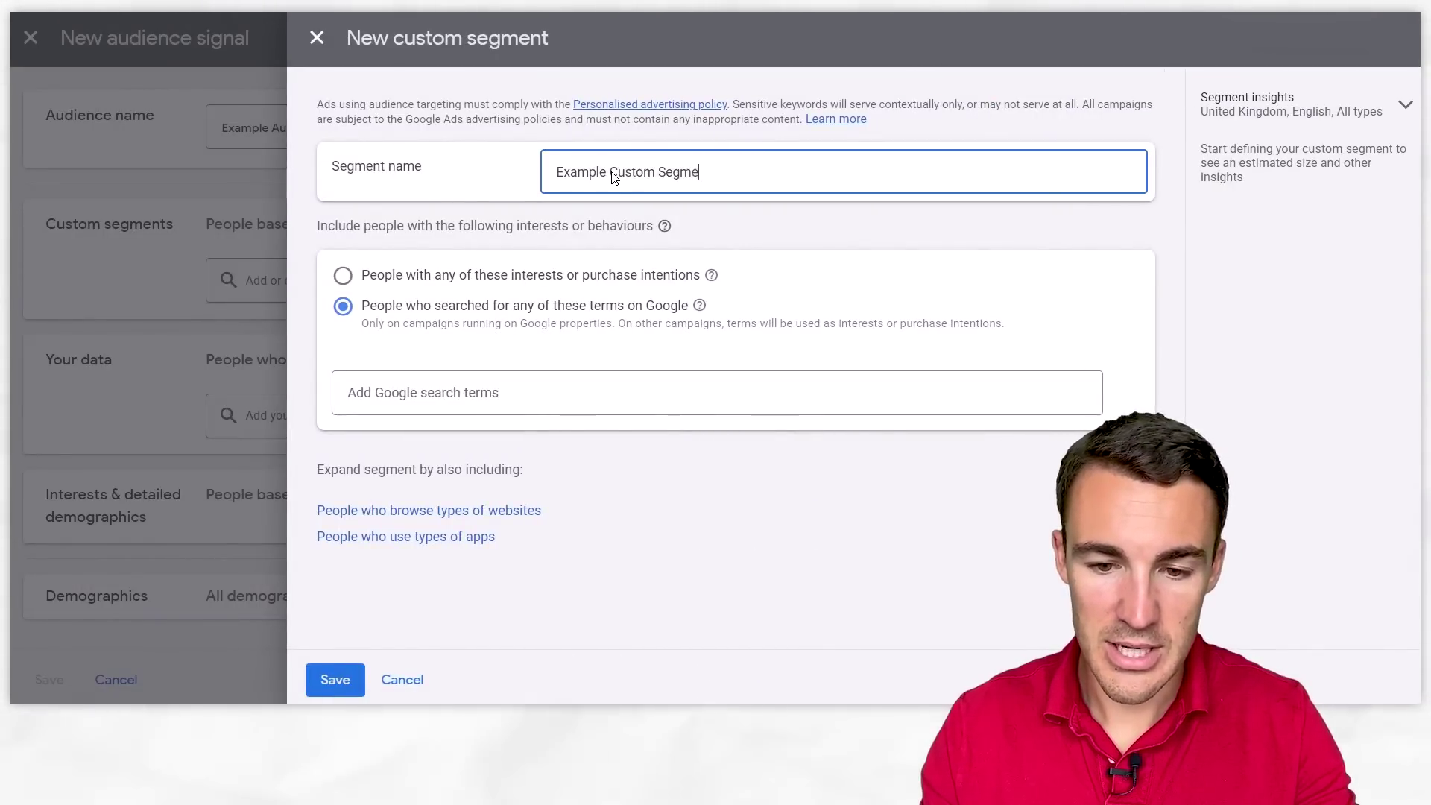
{"action": "type", "text": "nt"}
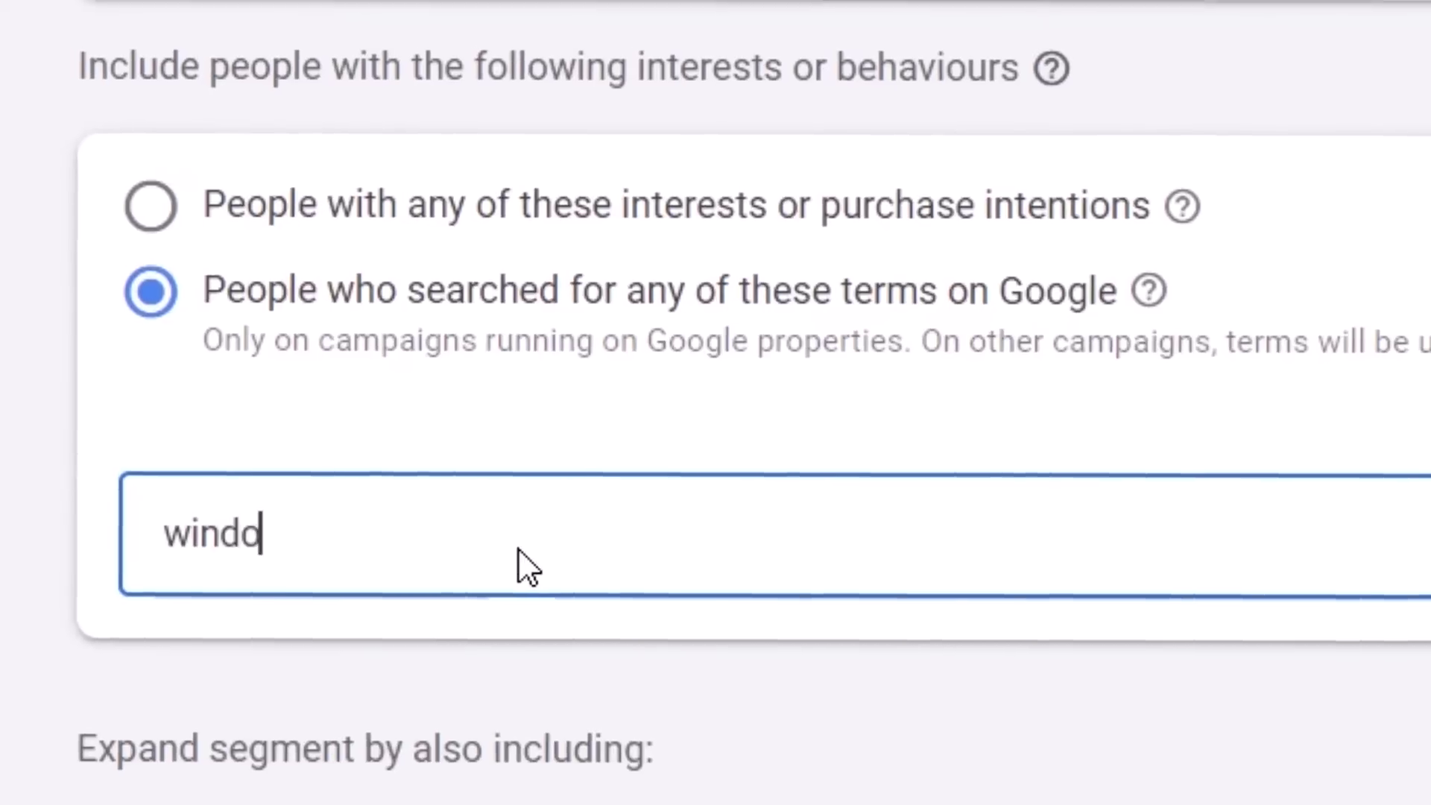
Add "window cleaning" as a Google search term for the custom segment and save the segment
{"action": "type", "text": "w cleaning"}
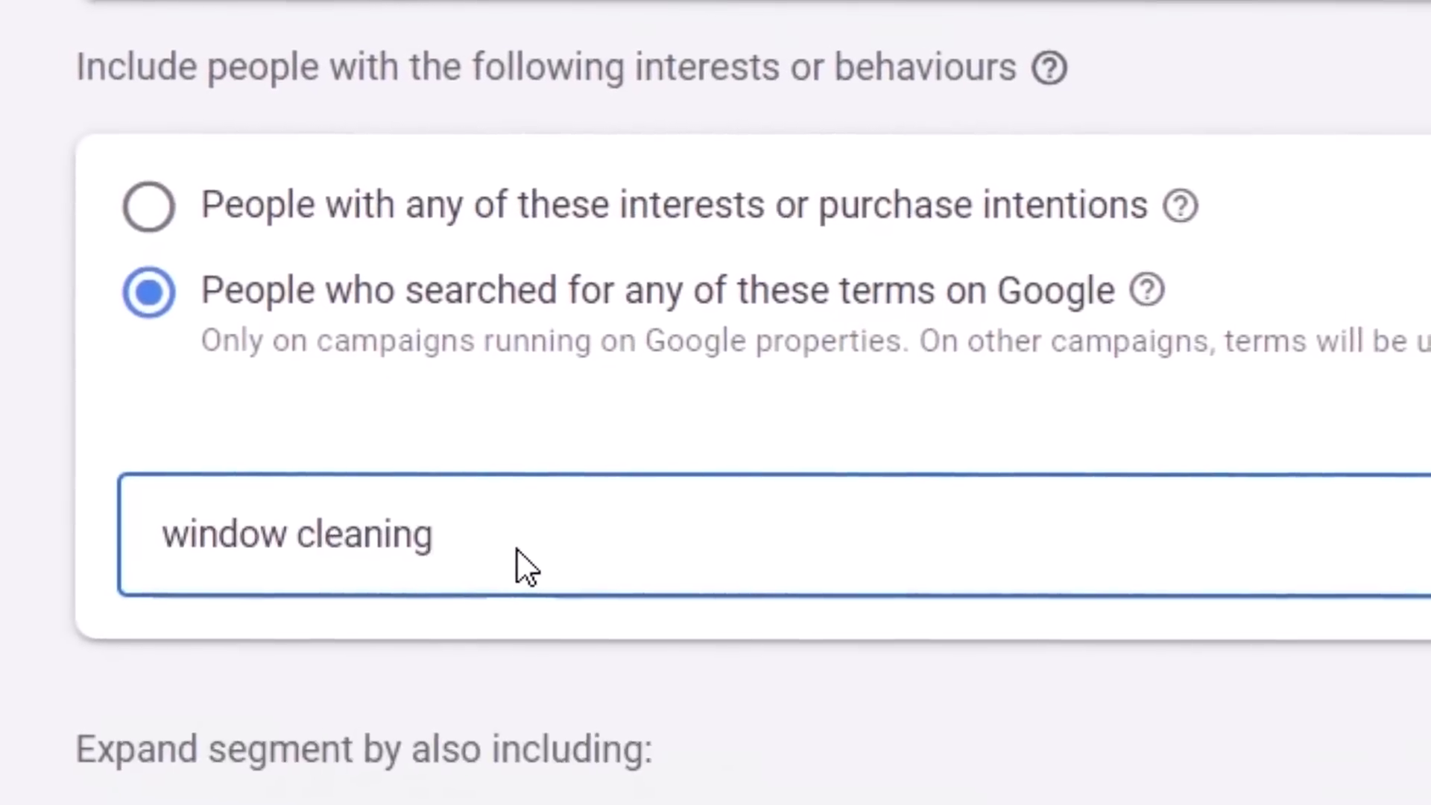
{"action": "key", "text": "Return"}
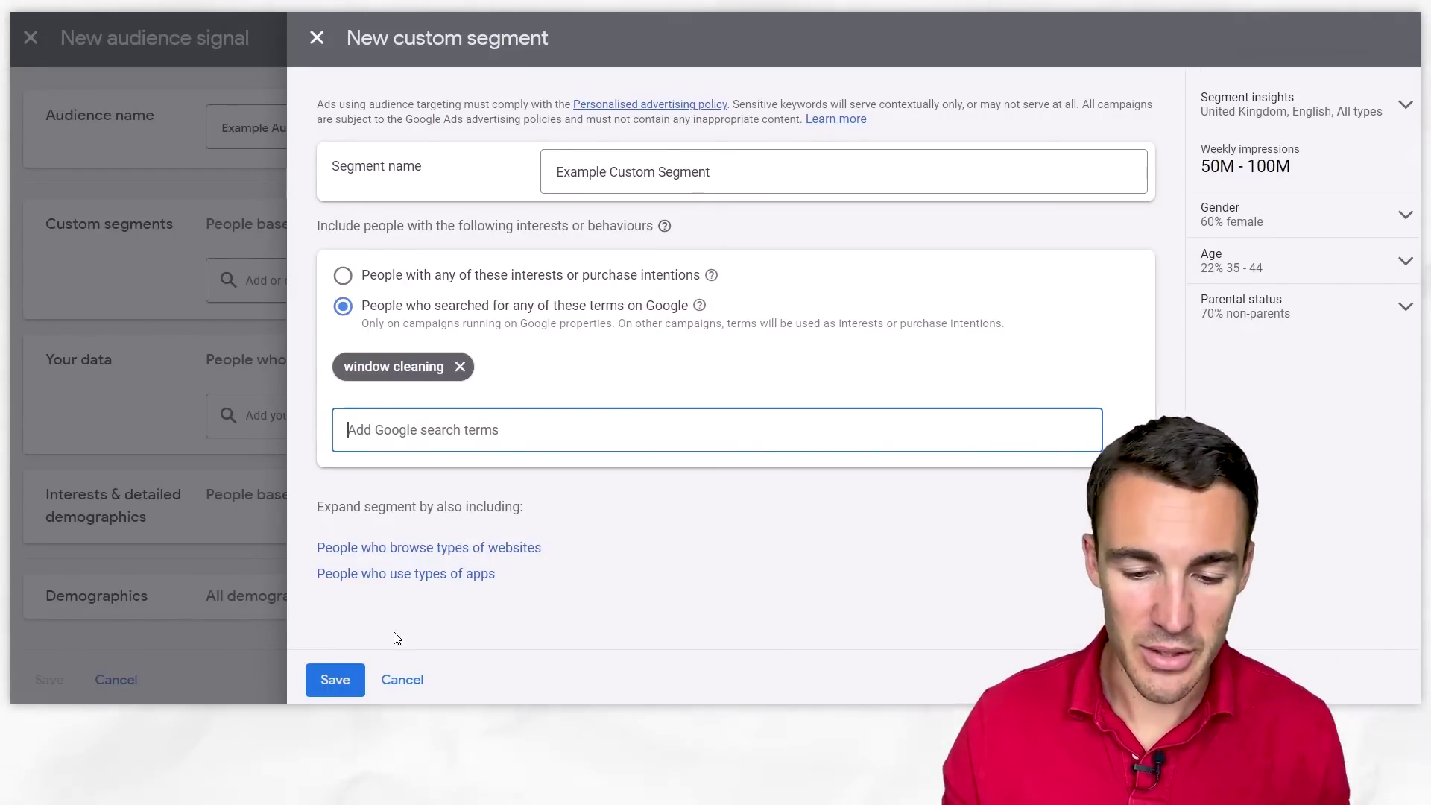
{"action": "left_click", "coordinate": [333, 678]}
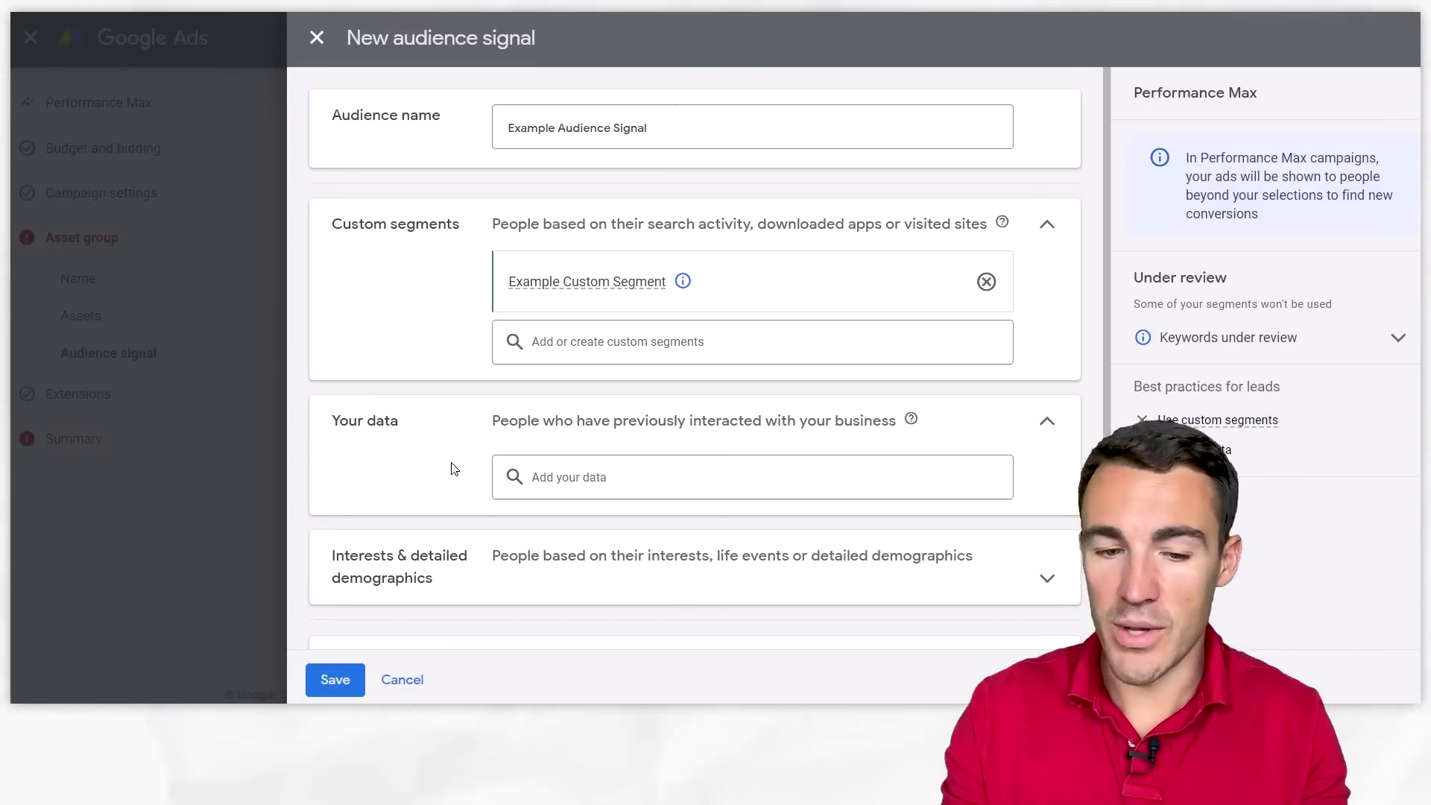
Add the website visitors list "All visitors (Google Ads)" to the audience signal as your data
{"action": "left_click", "coordinate": [567, 485]}
{"action": "left_click", "coordinate": [586, 597]}
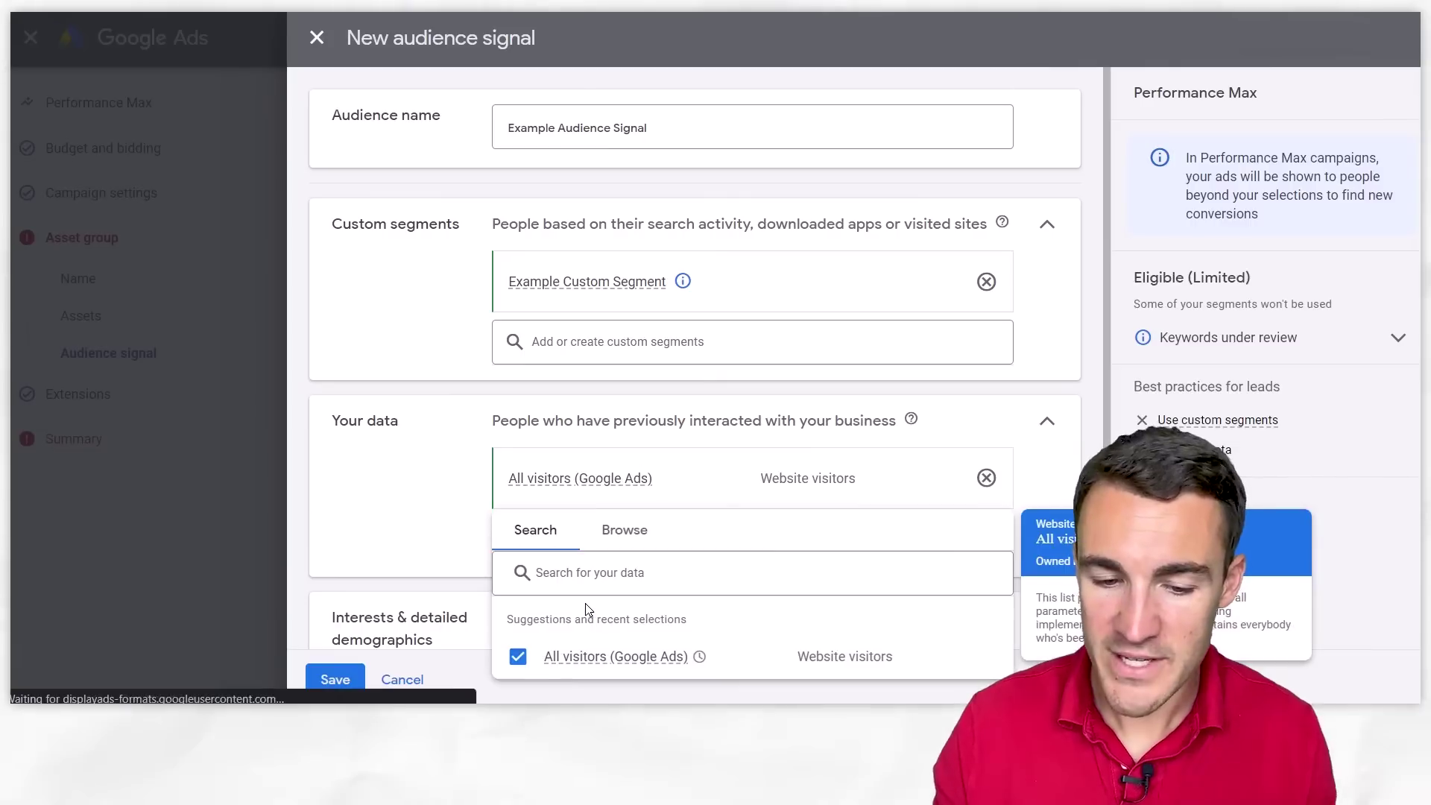
{"action": "left_click", "coordinate": [448, 403]}
{"action": "scroll", "coordinate": [509, 477], "scroll_direction": "down", "scroll_amount": 2}
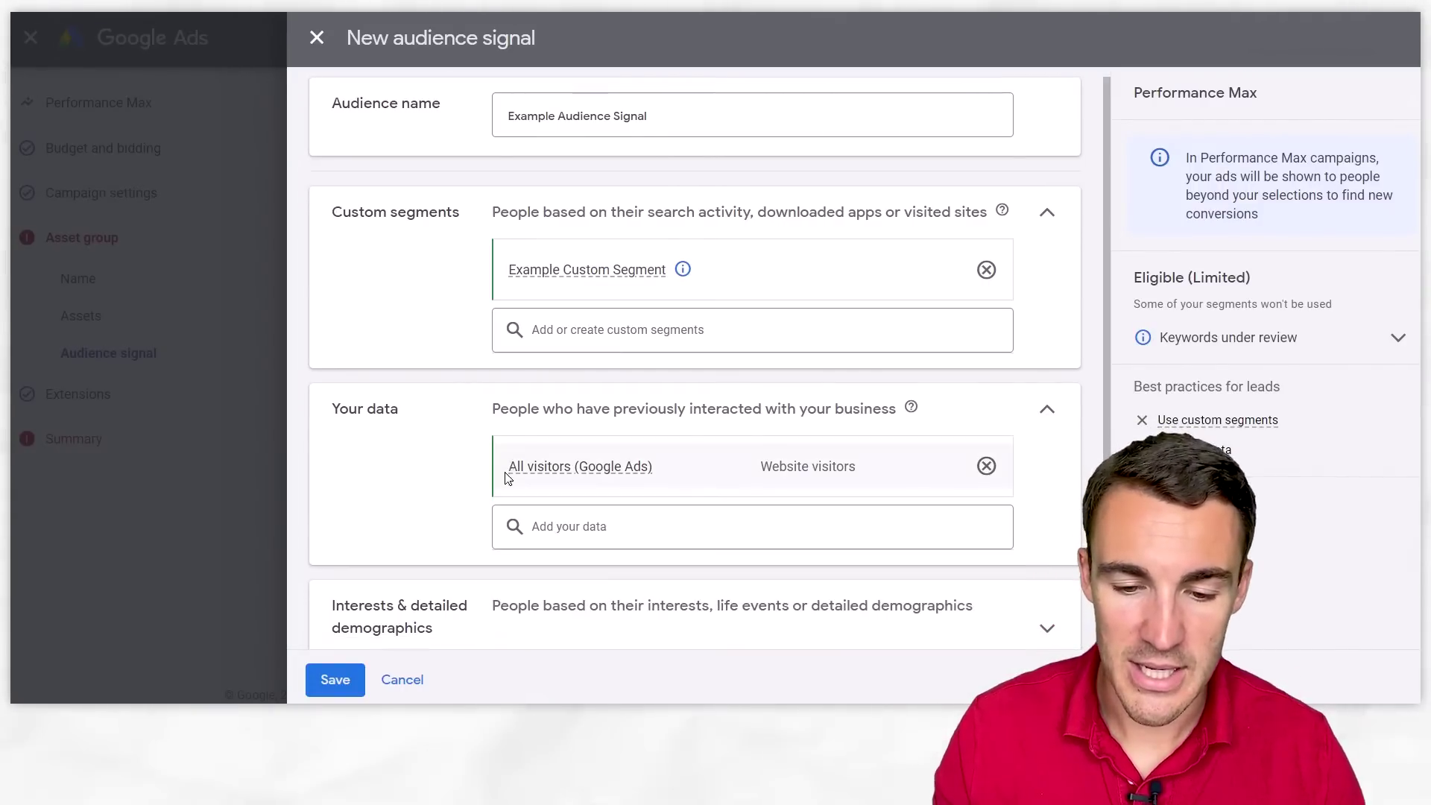
Search the interests and detailed demographics for "Homeowners" and add the Homeowners segment to the audience signal
{"action": "left_click", "coordinate": [553, 516]}
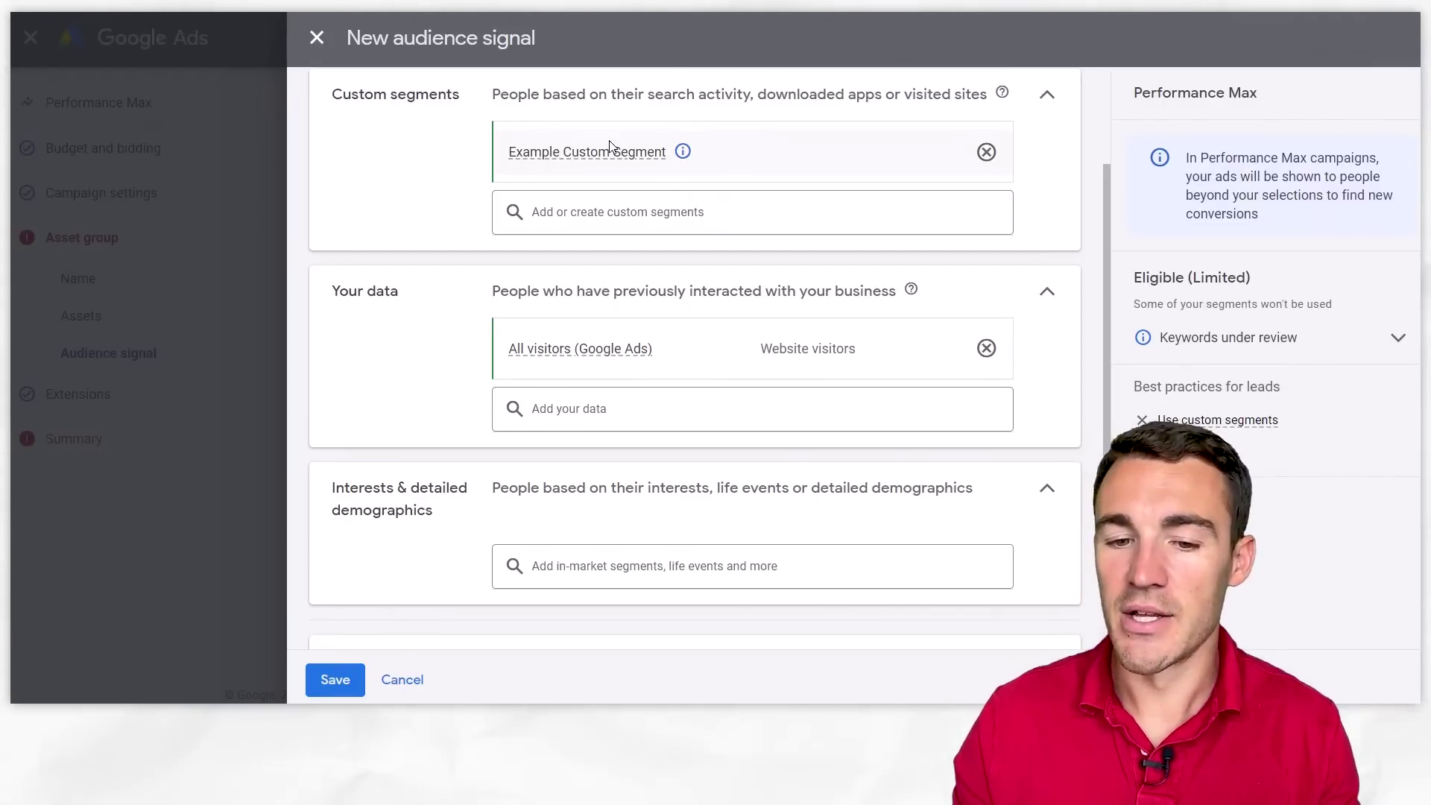
{"action": "mouse_move", "coordinate": [609, 146]}
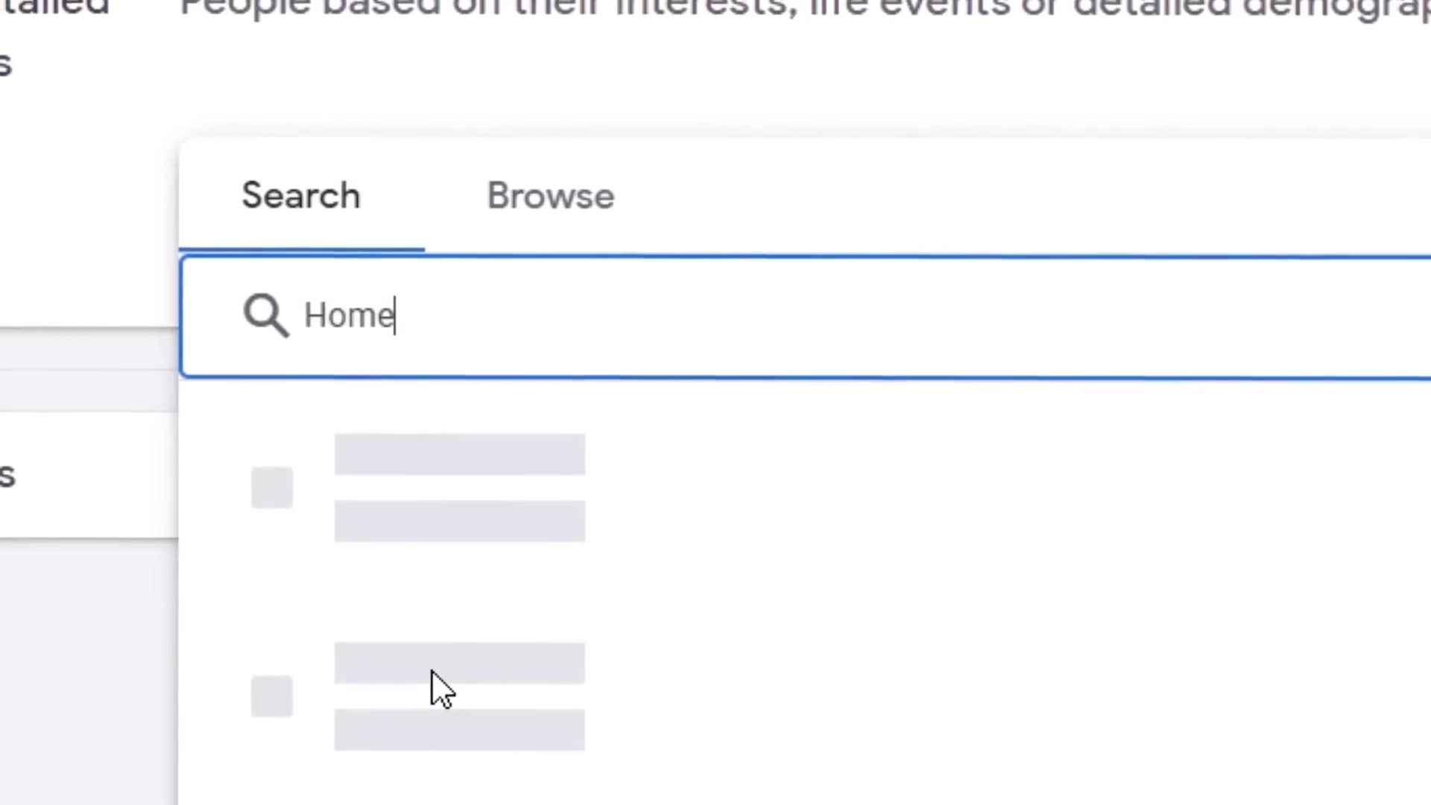
{"action": "type", "text": "owners"}
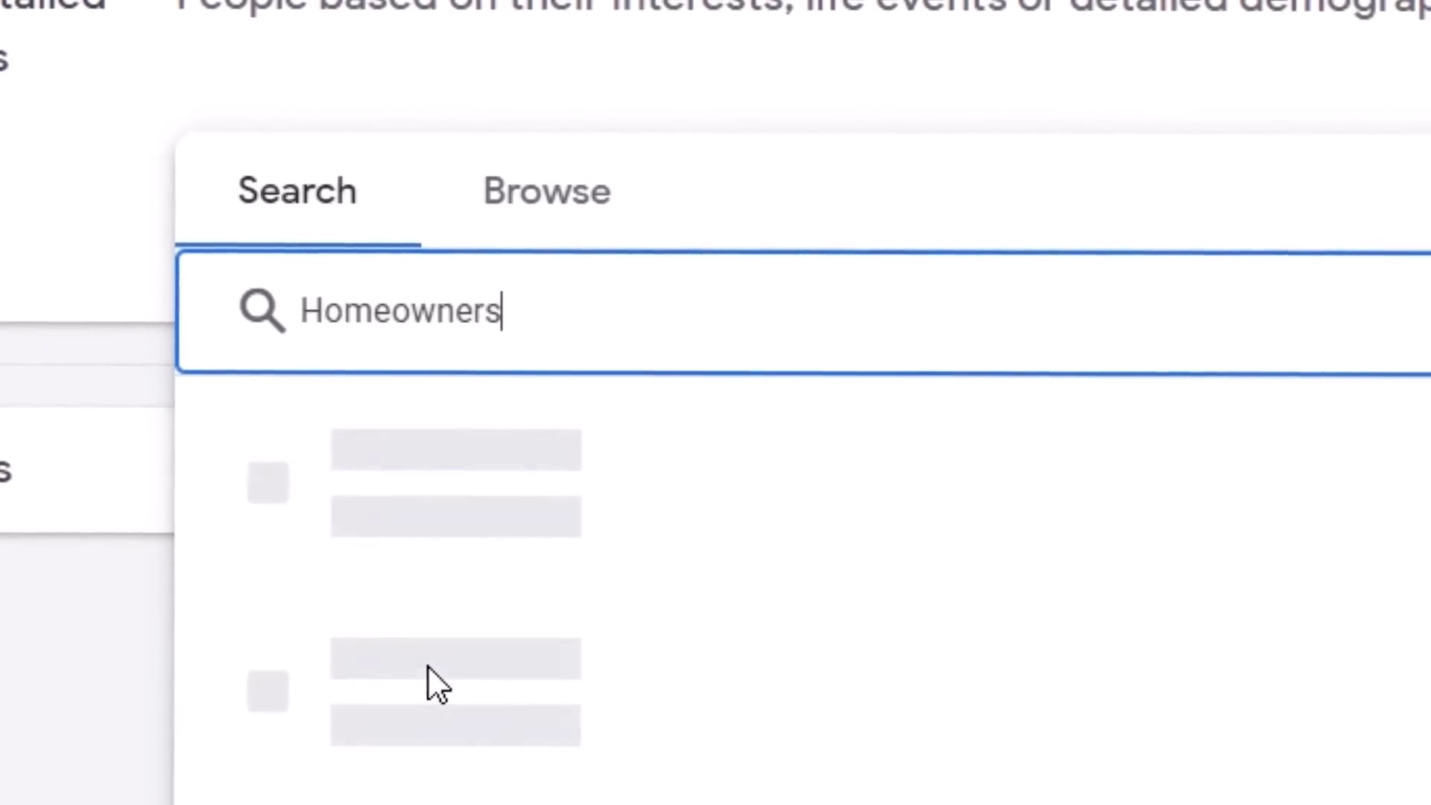
{"action": "left_click", "coordinate": [388, 526]}
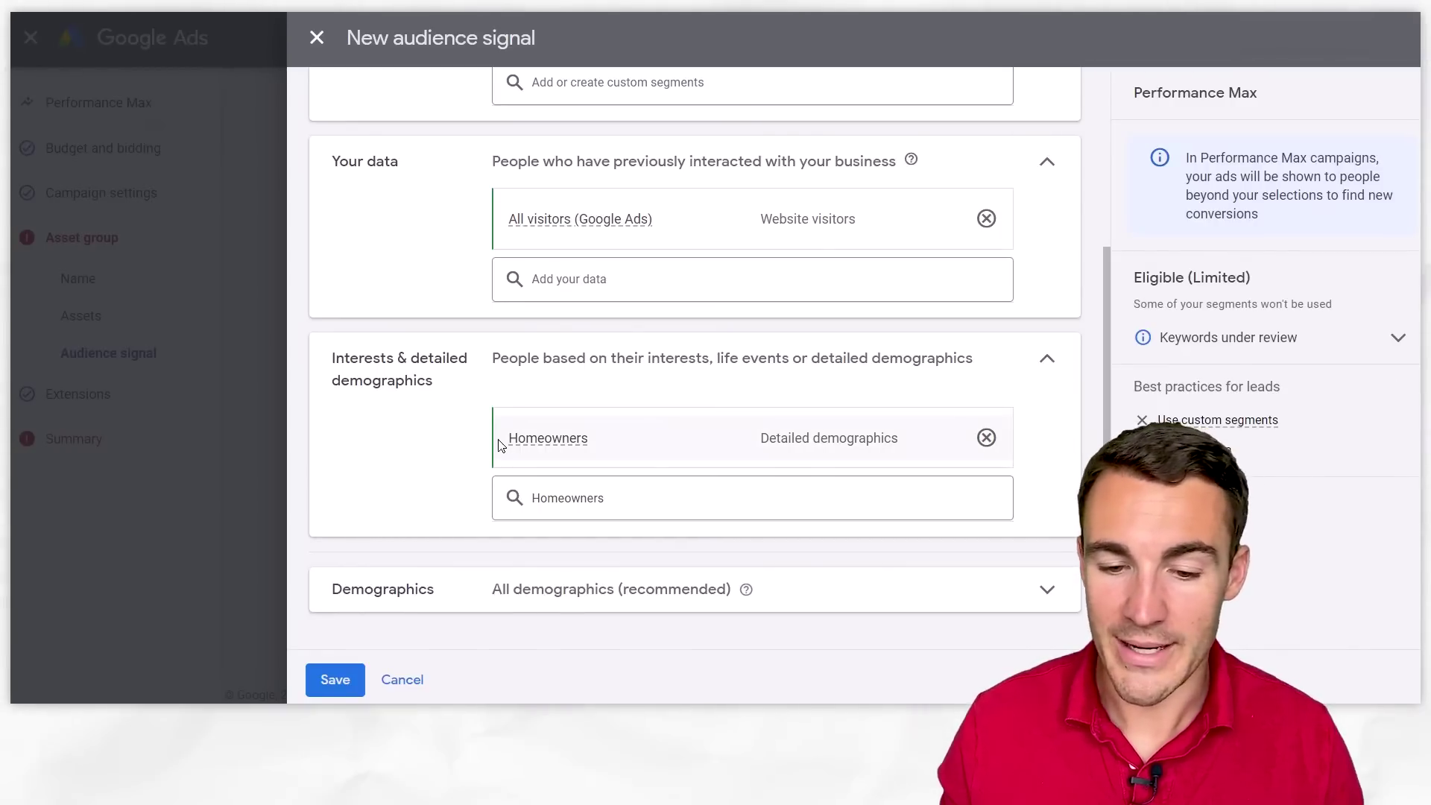
Expand the audience's demographics, try excluding Male from the gender selection and include it again
{"action": "mouse_move", "coordinate": [709, 435]}
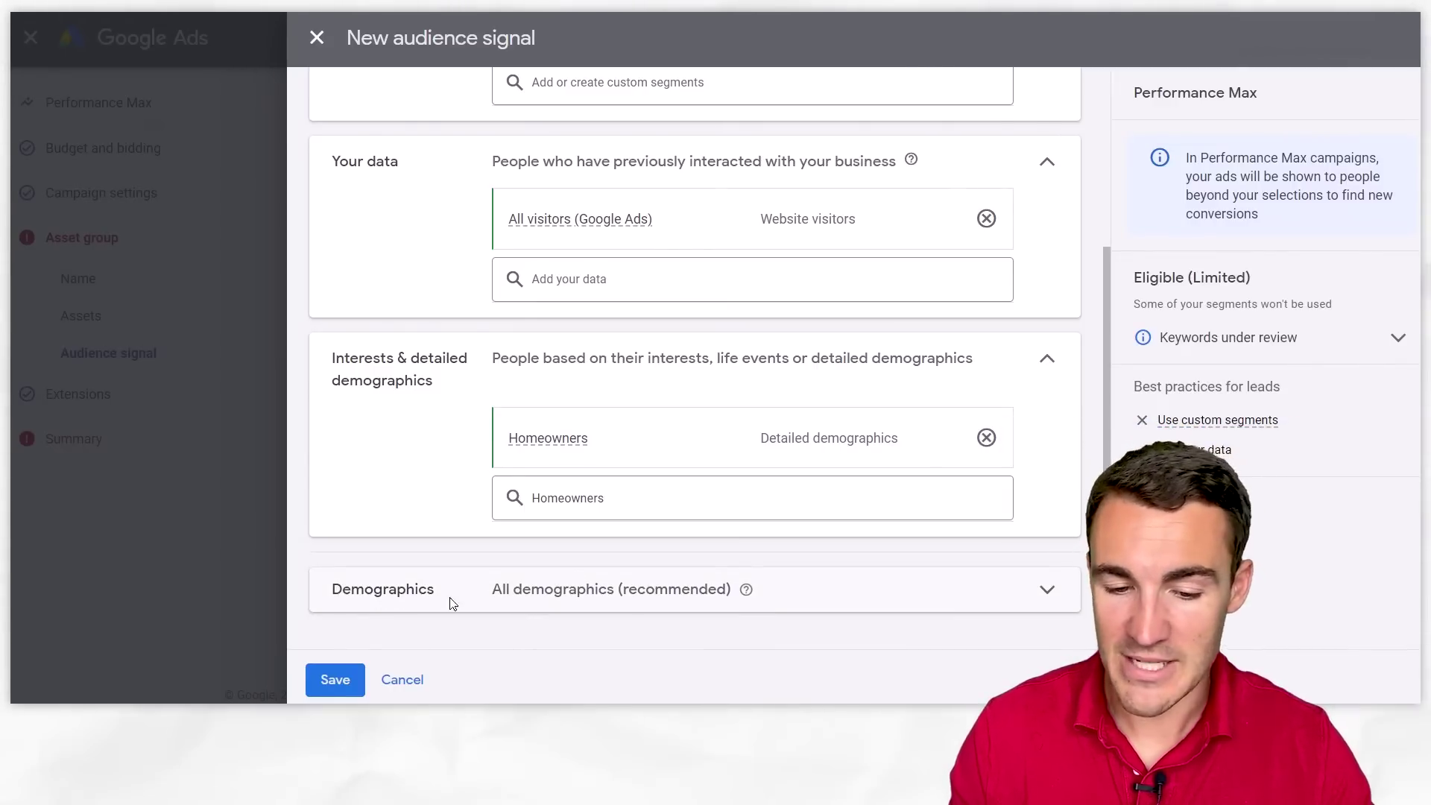
{"action": "left_click", "coordinate": [523, 604]}
{"action": "scroll", "coordinate": [1014, 473], "scroll_direction": "down", "scroll_amount": 4}
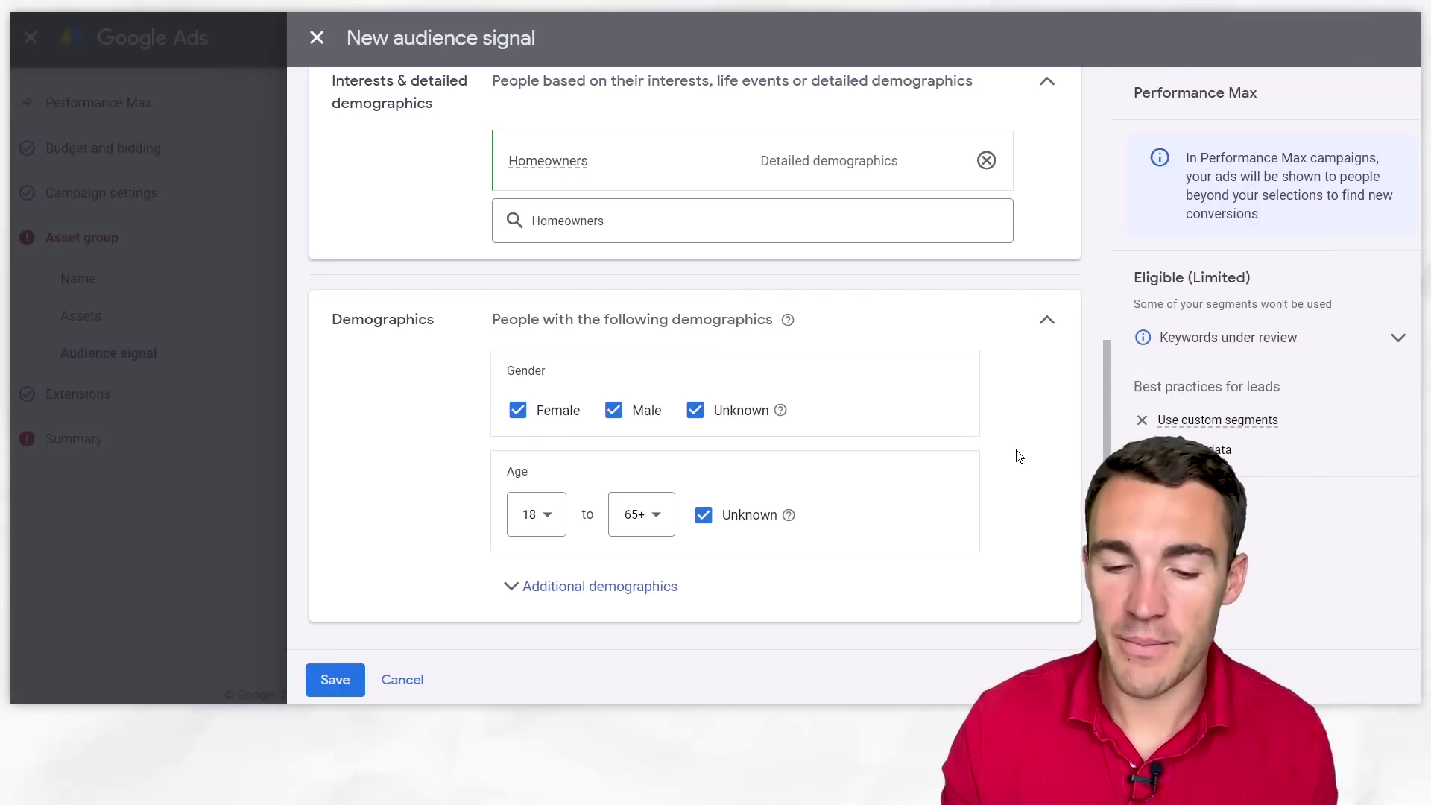
{"action": "left_click", "coordinate": [645, 416]}
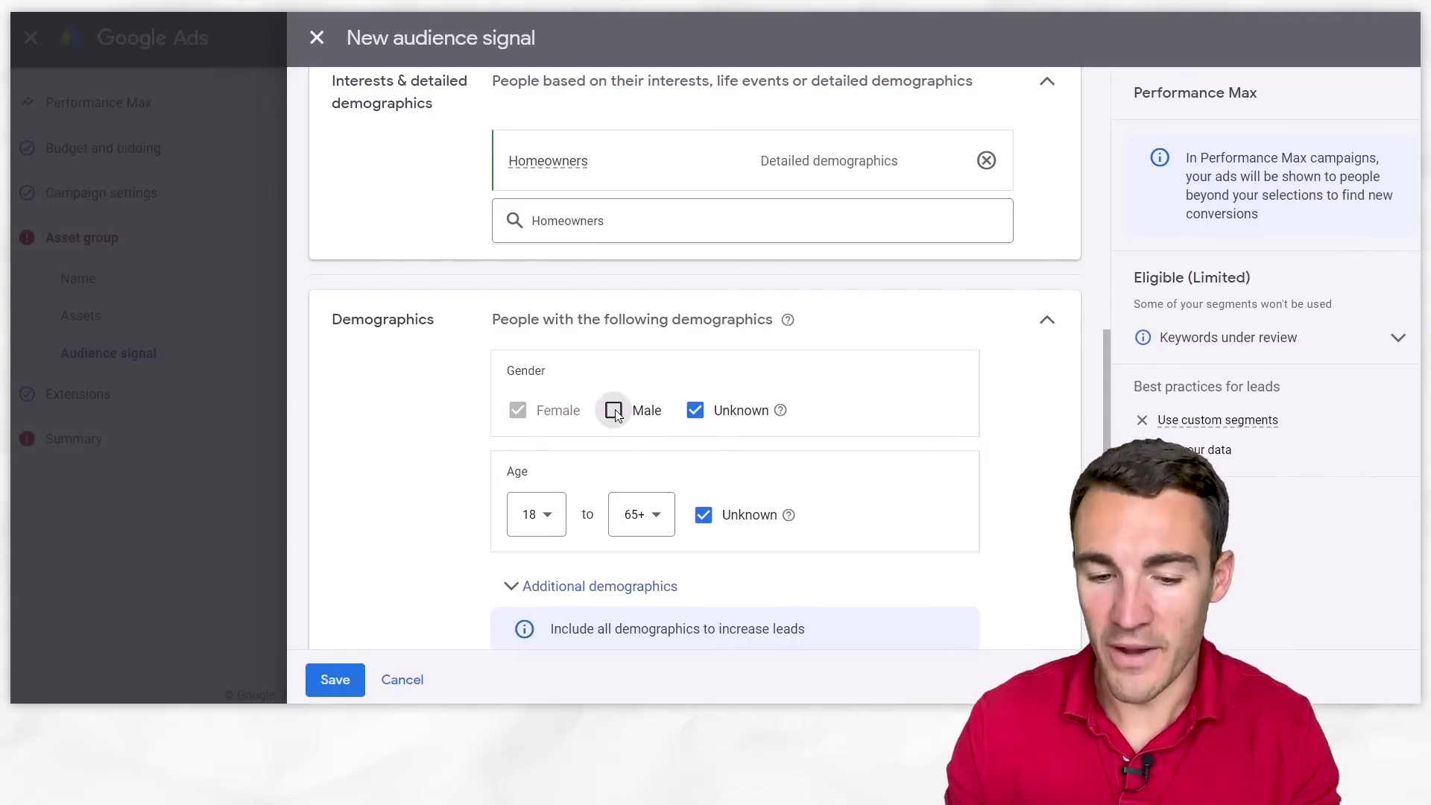
{"action": "left_click", "coordinate": [615, 412]}
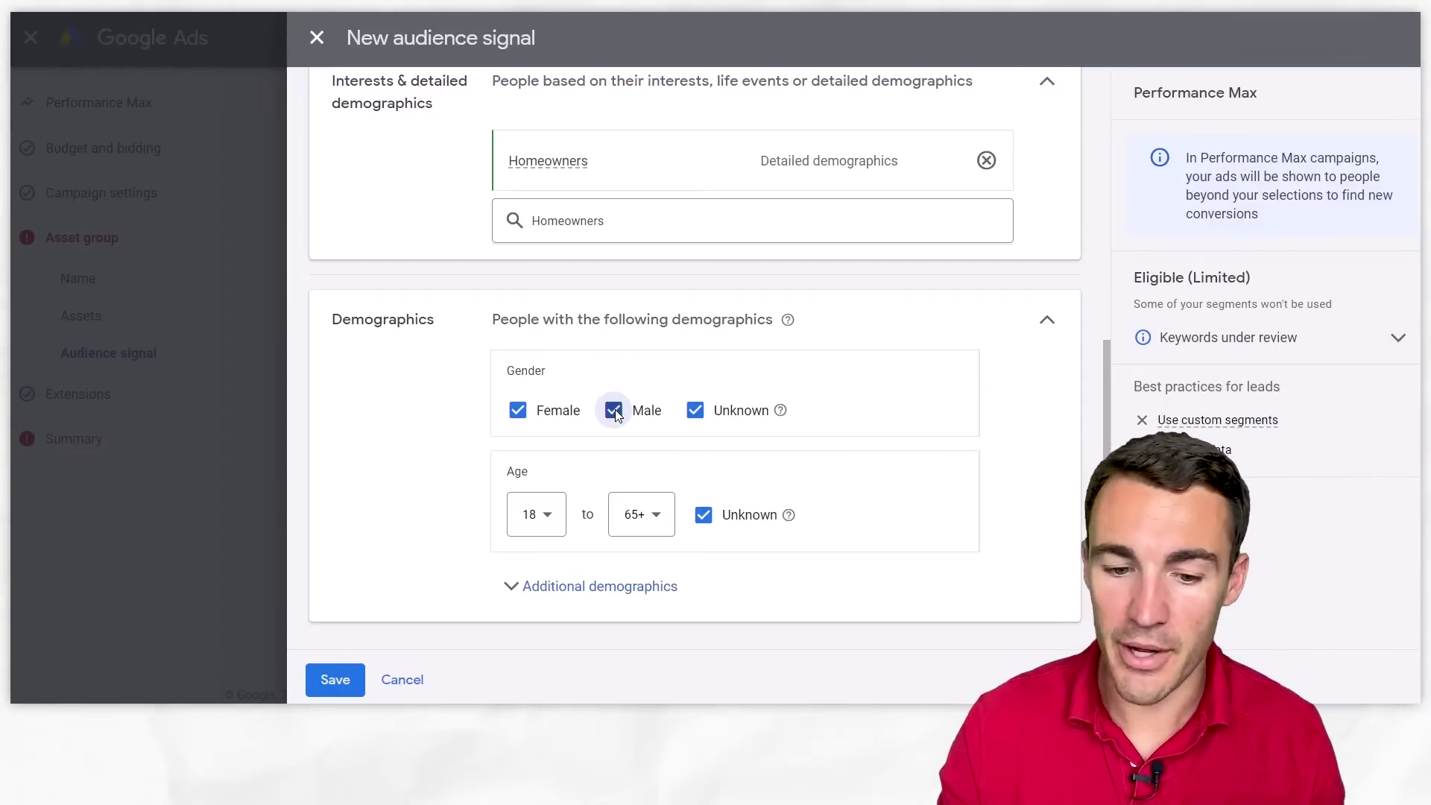
Check the available lower and upper age limits in the audience's demographics without changing them
{"action": "left_click", "coordinate": [561, 519]}
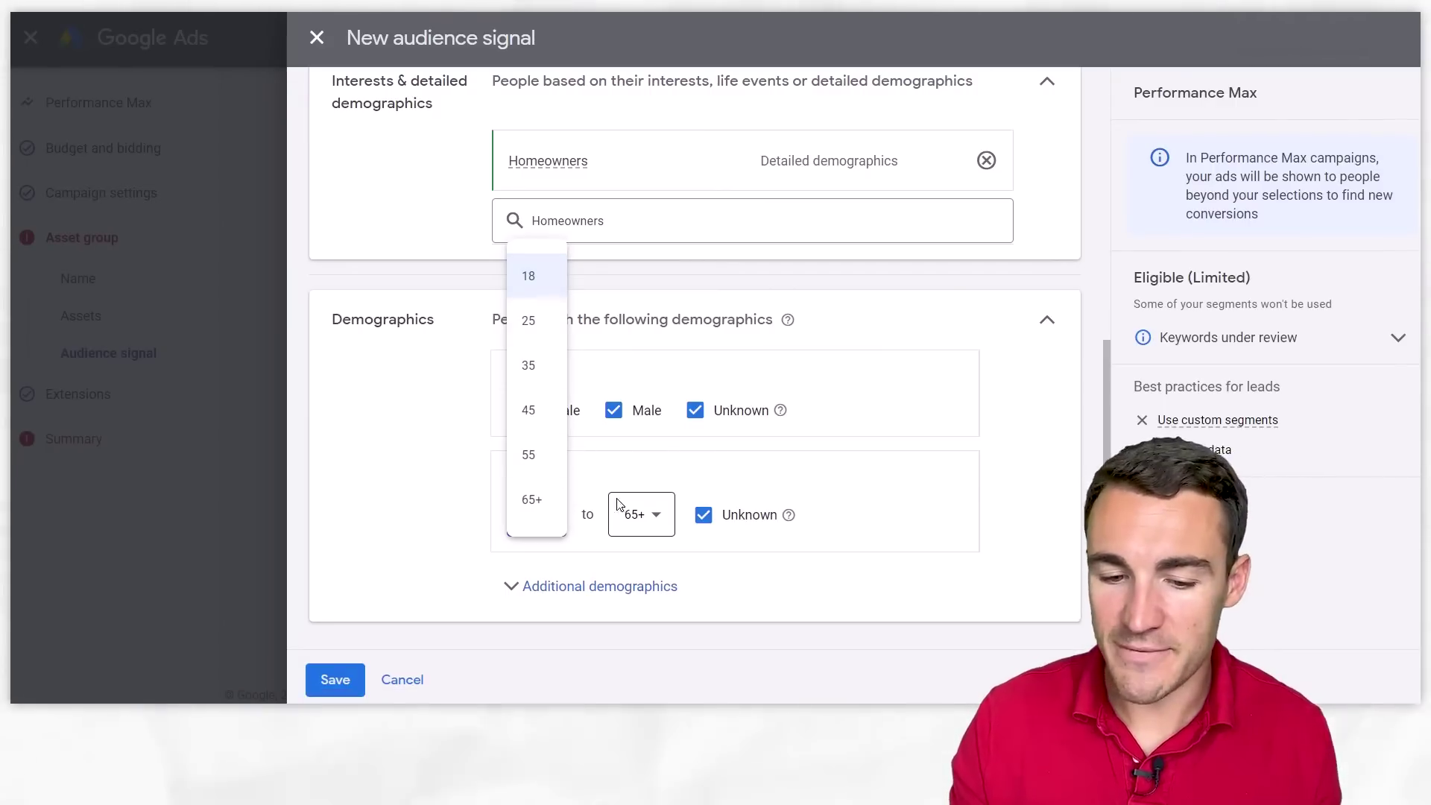
{"action": "left_click", "coordinate": [659, 518]}
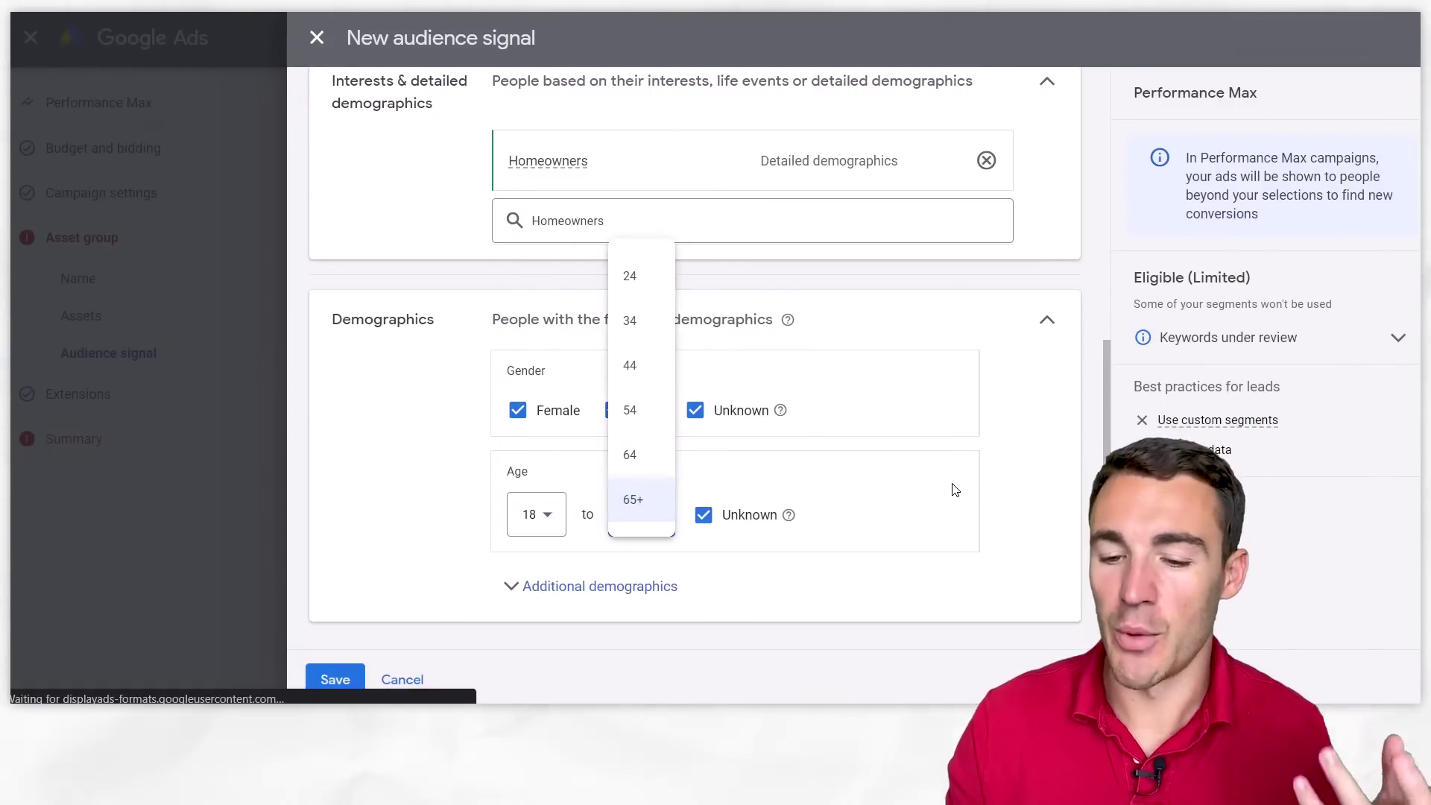
{"action": "left_click", "coordinate": [1042, 460]}
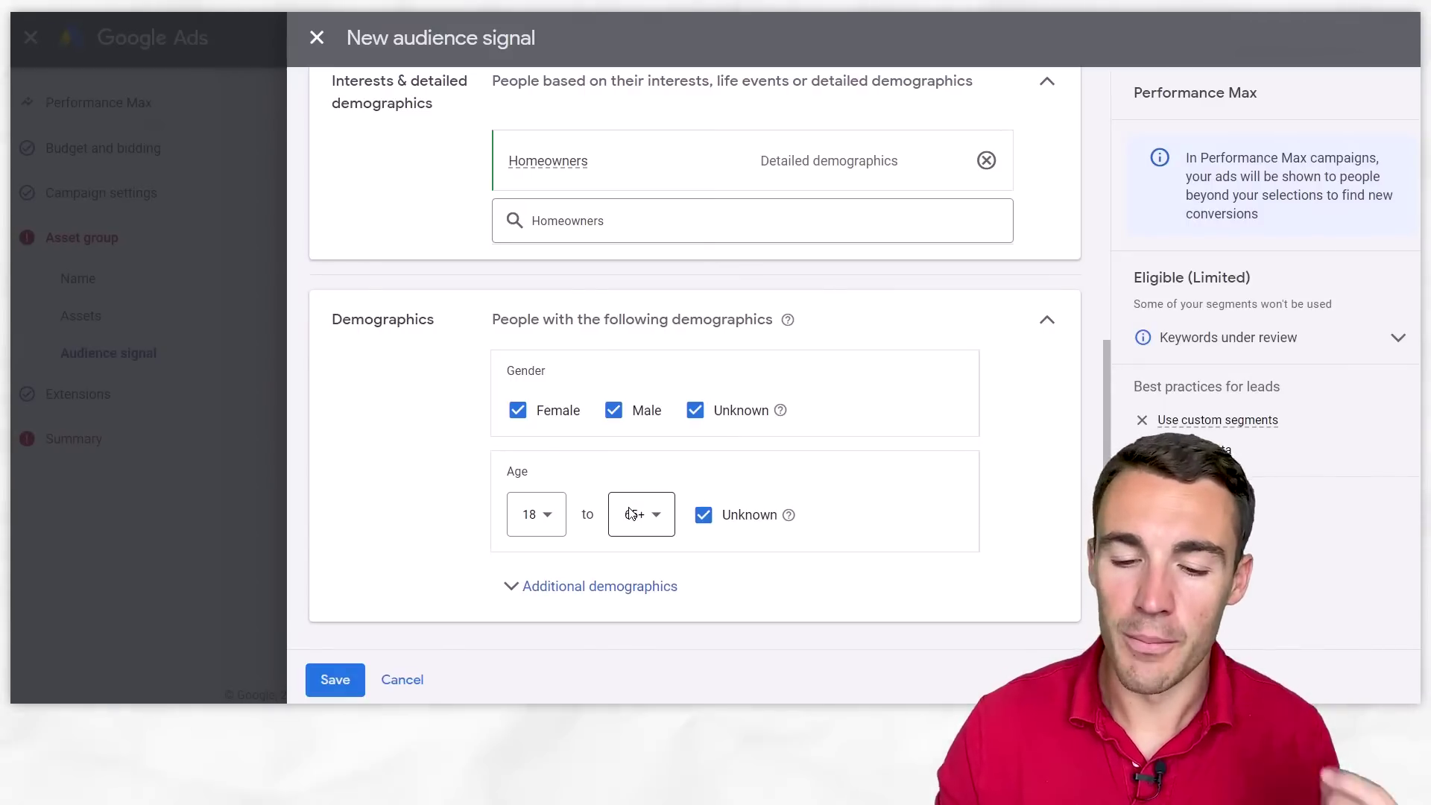
Expand the additional demographics and review the parental status and household income options
{"action": "scroll", "coordinate": [1042, 496], "scroll_direction": "down", "scroll_amount": 1}
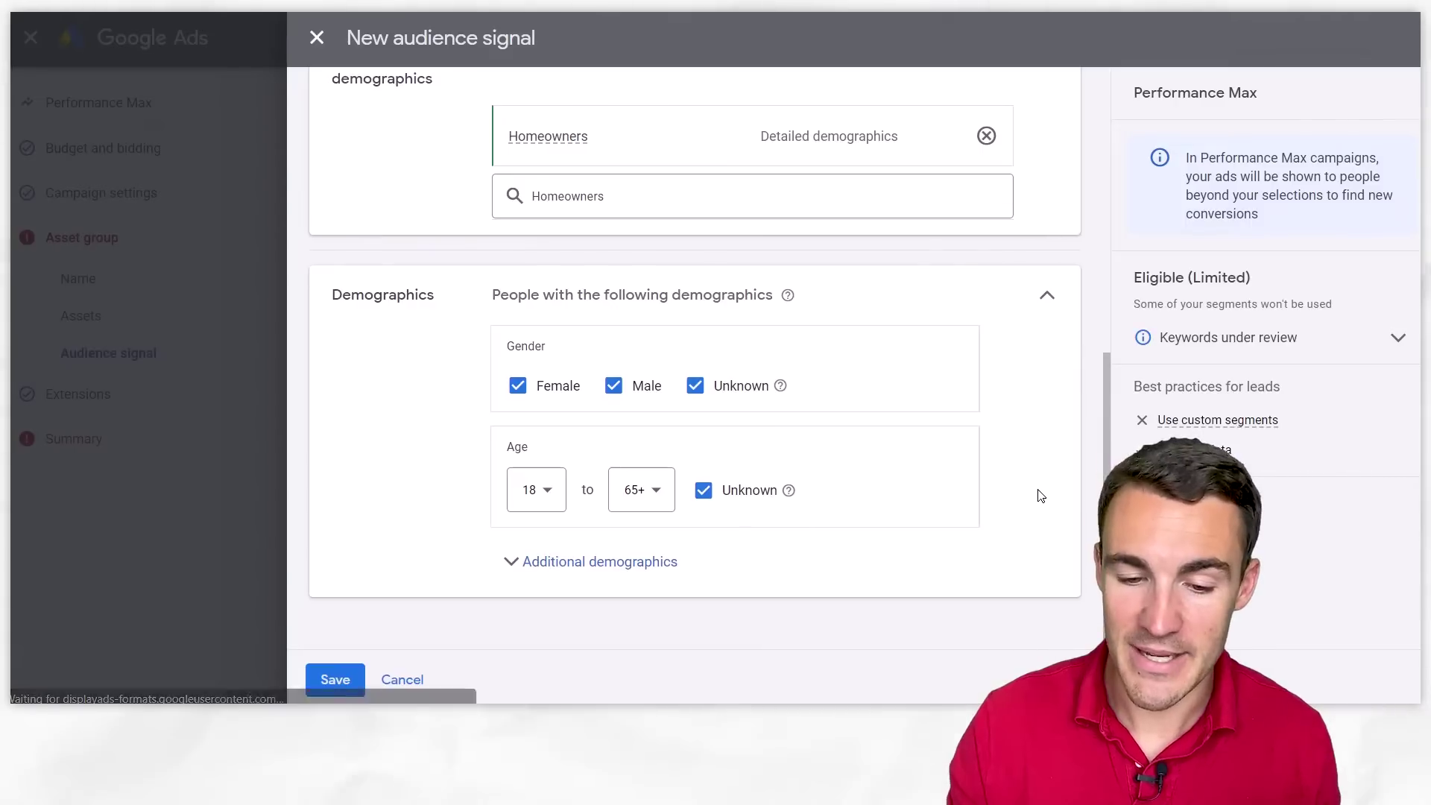
{"action": "left_click", "coordinate": [511, 562]}
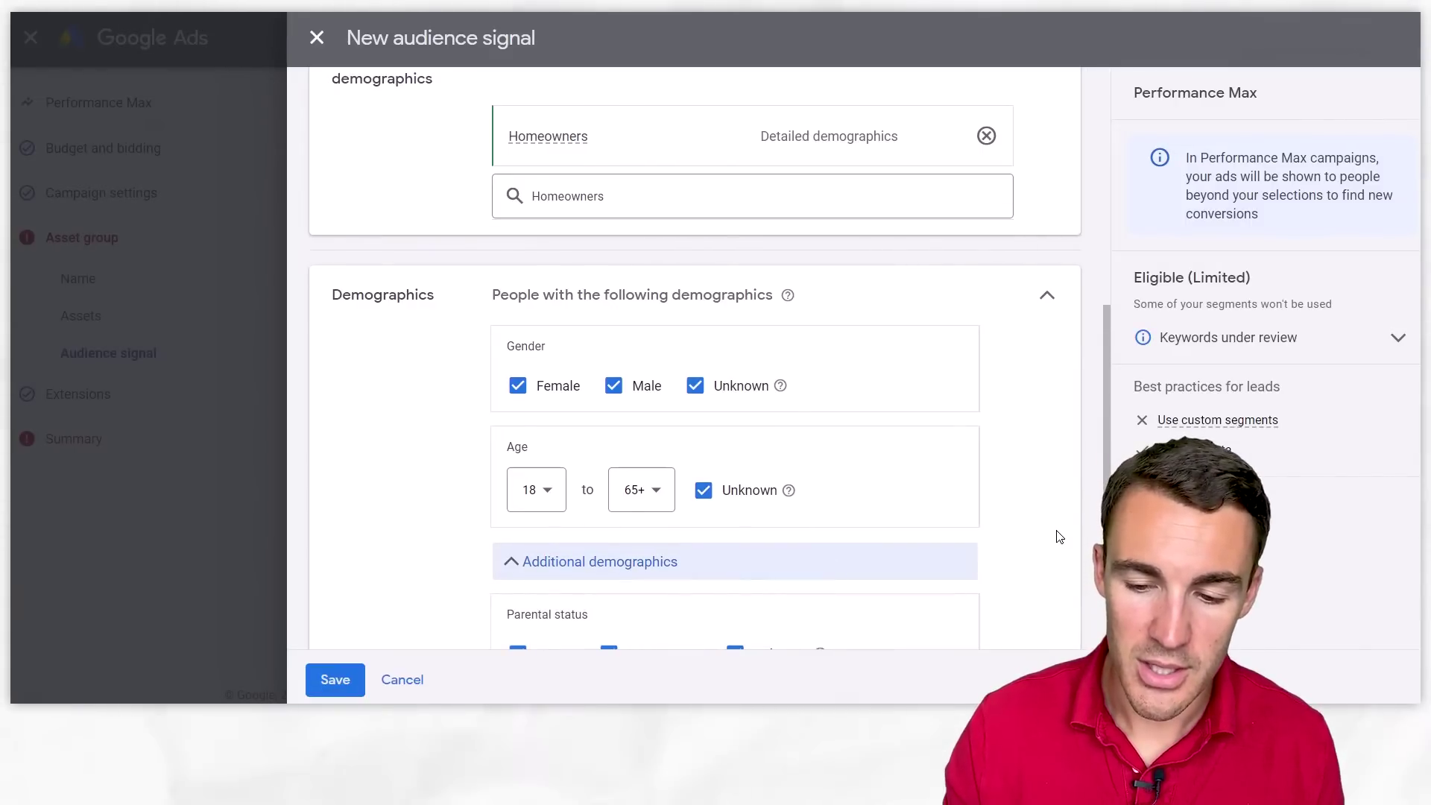
{"action": "scroll", "coordinate": [1058, 537], "scroll_direction": "down", "scroll_amount": 2}
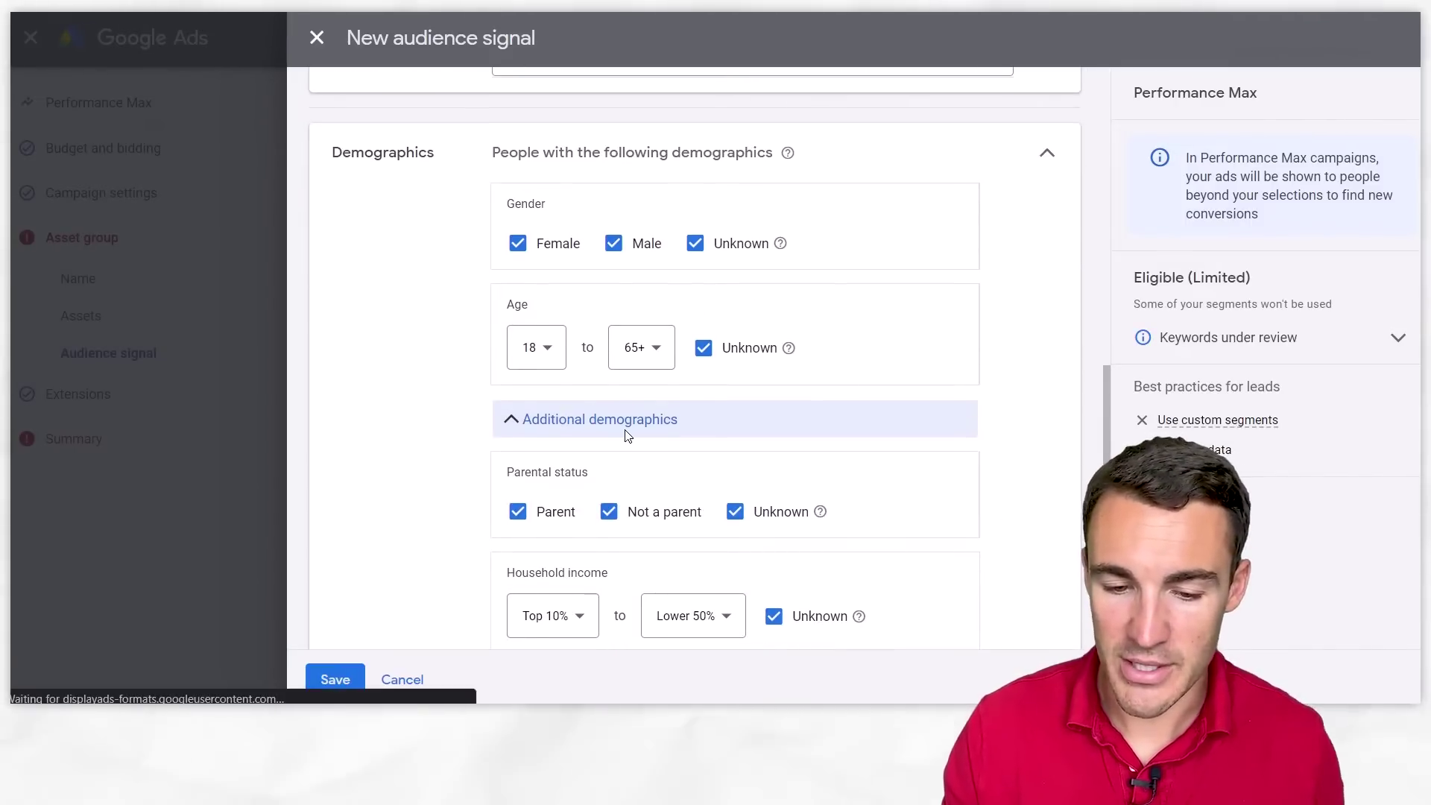
{"action": "scroll", "coordinate": [628, 436], "scroll_direction": "down", "scroll_amount": 1}
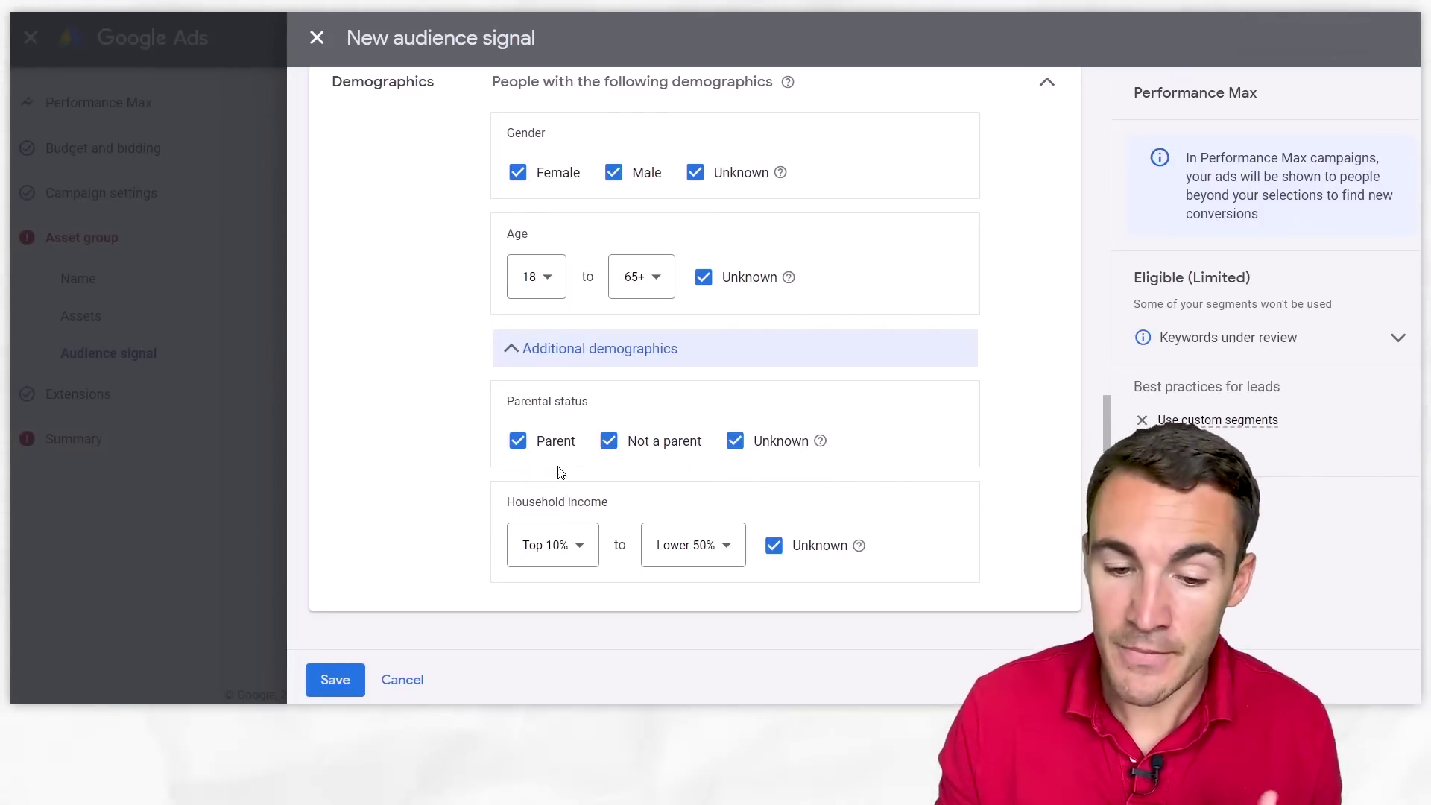
{"action": "left_click", "coordinate": [591, 538]}
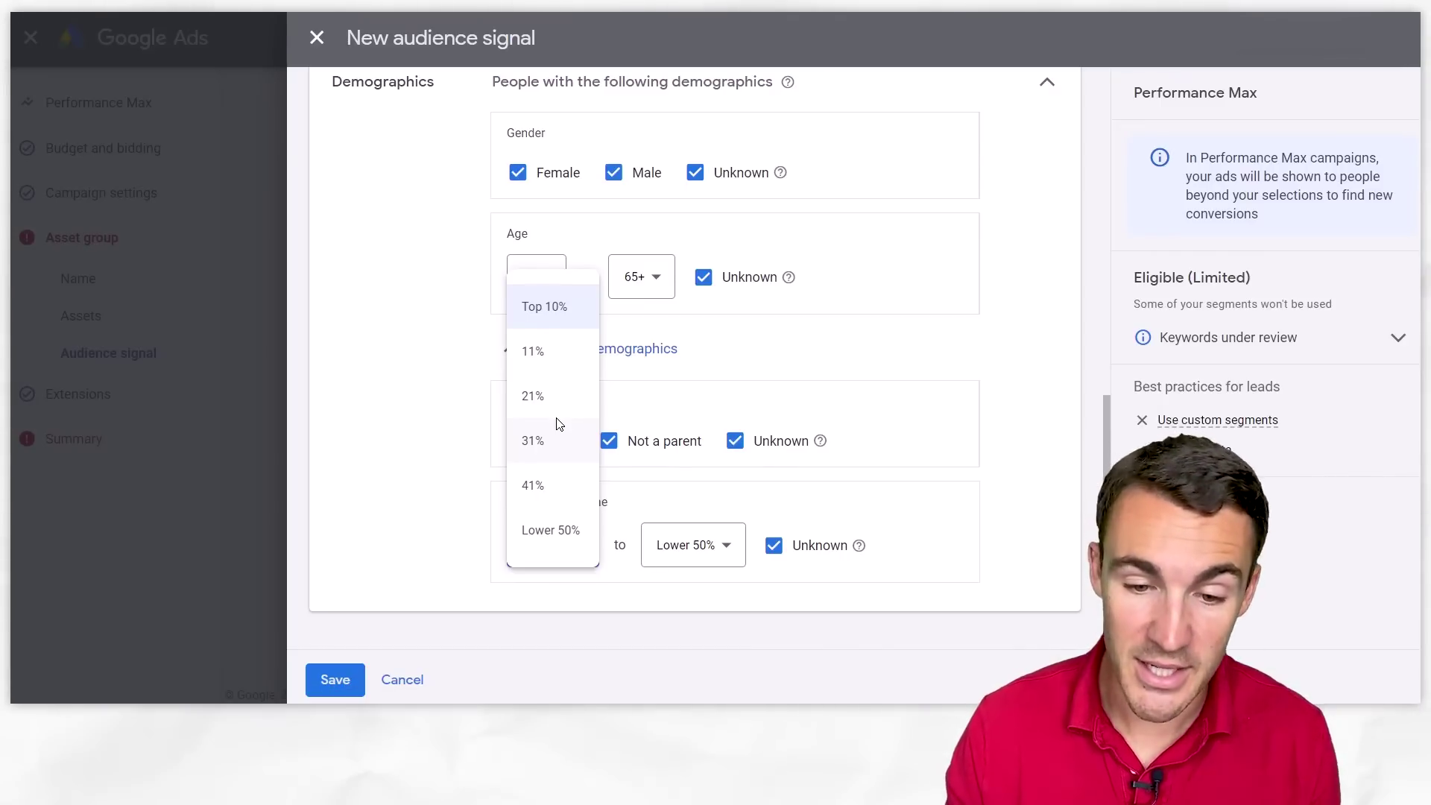
{"action": "left_click", "coordinate": [1048, 379]}
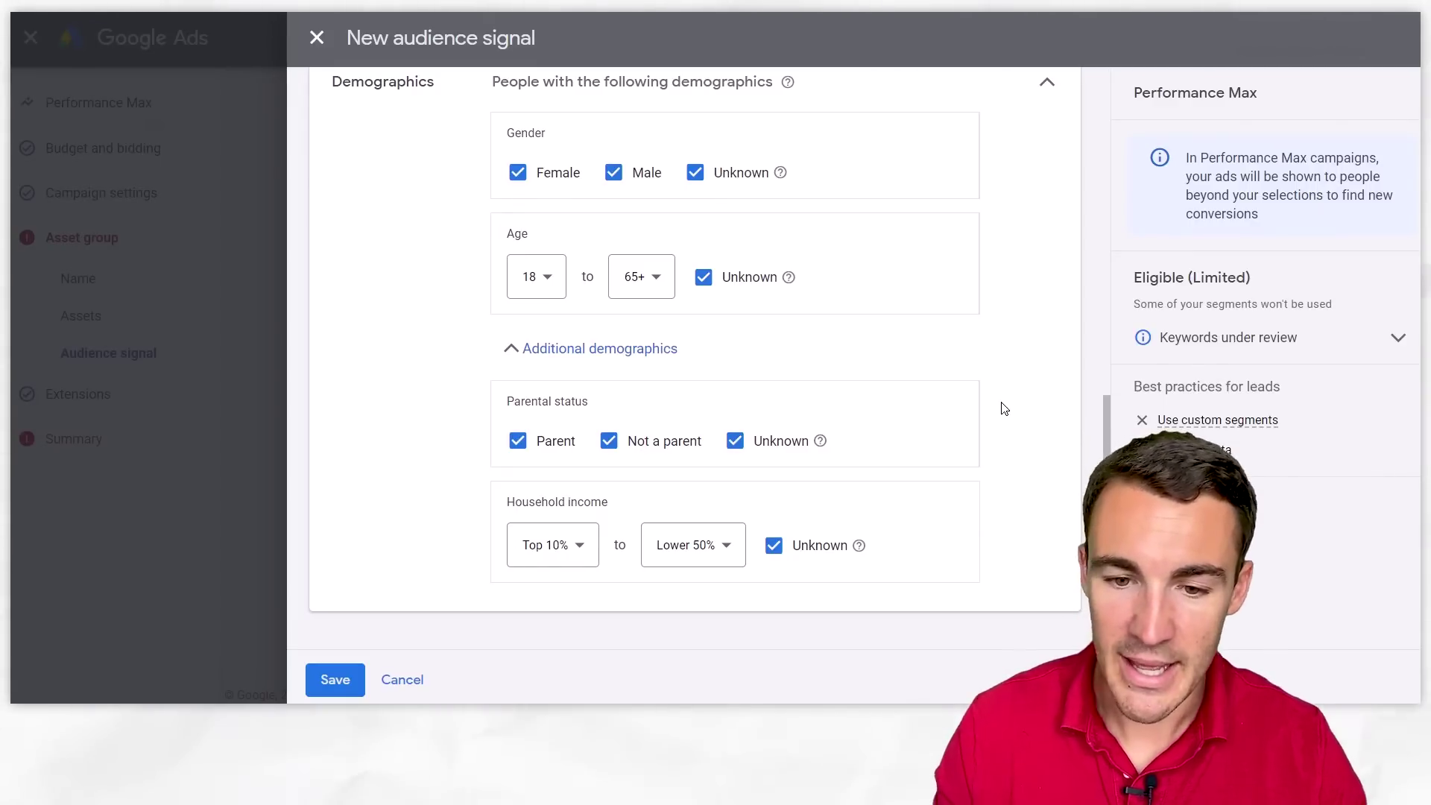
{"action": "scroll", "coordinate": [1004, 408], "scroll_direction": "up", "scroll_amount": 3}
{"action": "scroll", "coordinate": [1004, 406], "scroll_direction": "down", "scroll_amount": 3}
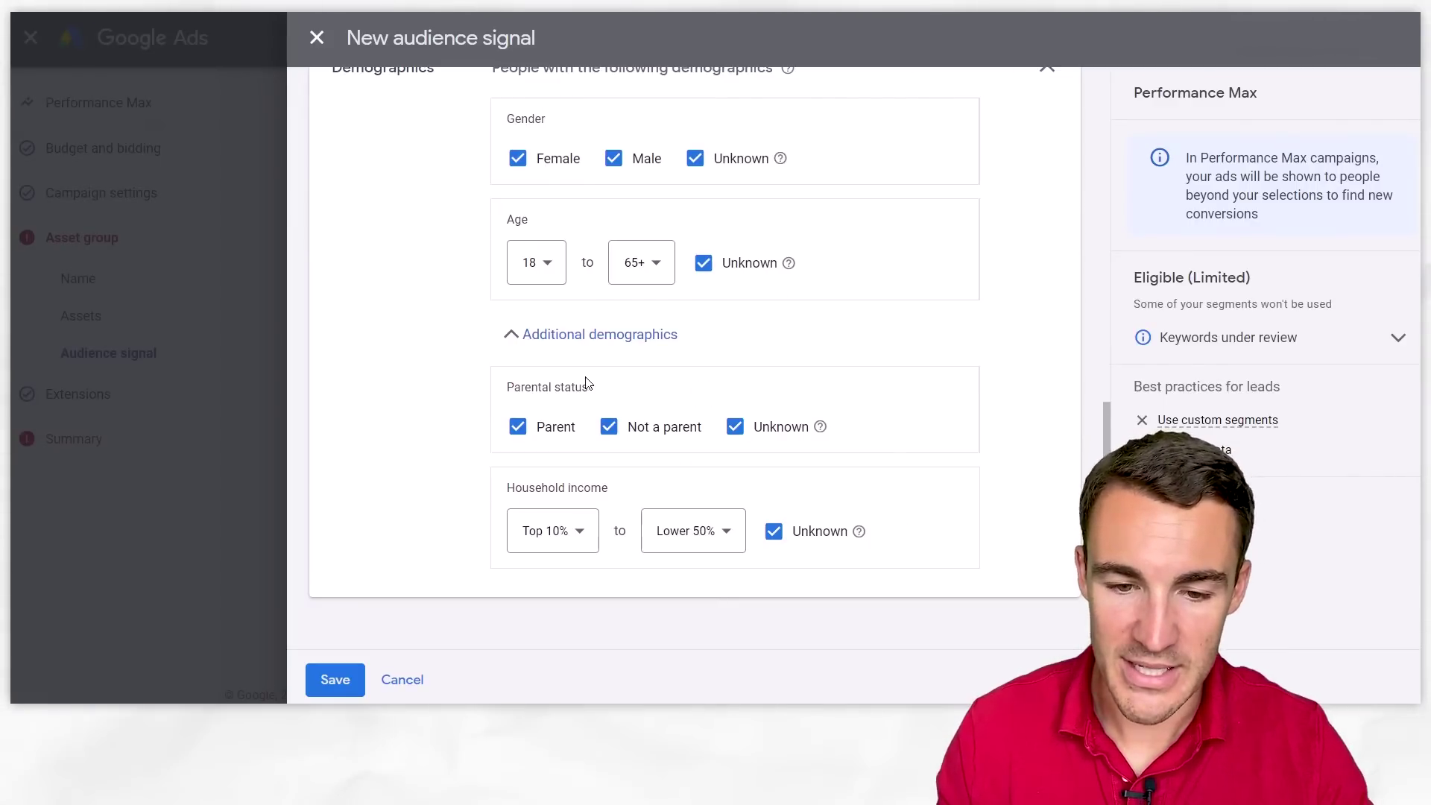
{"action": "left_click", "coordinate": [613, 158]}
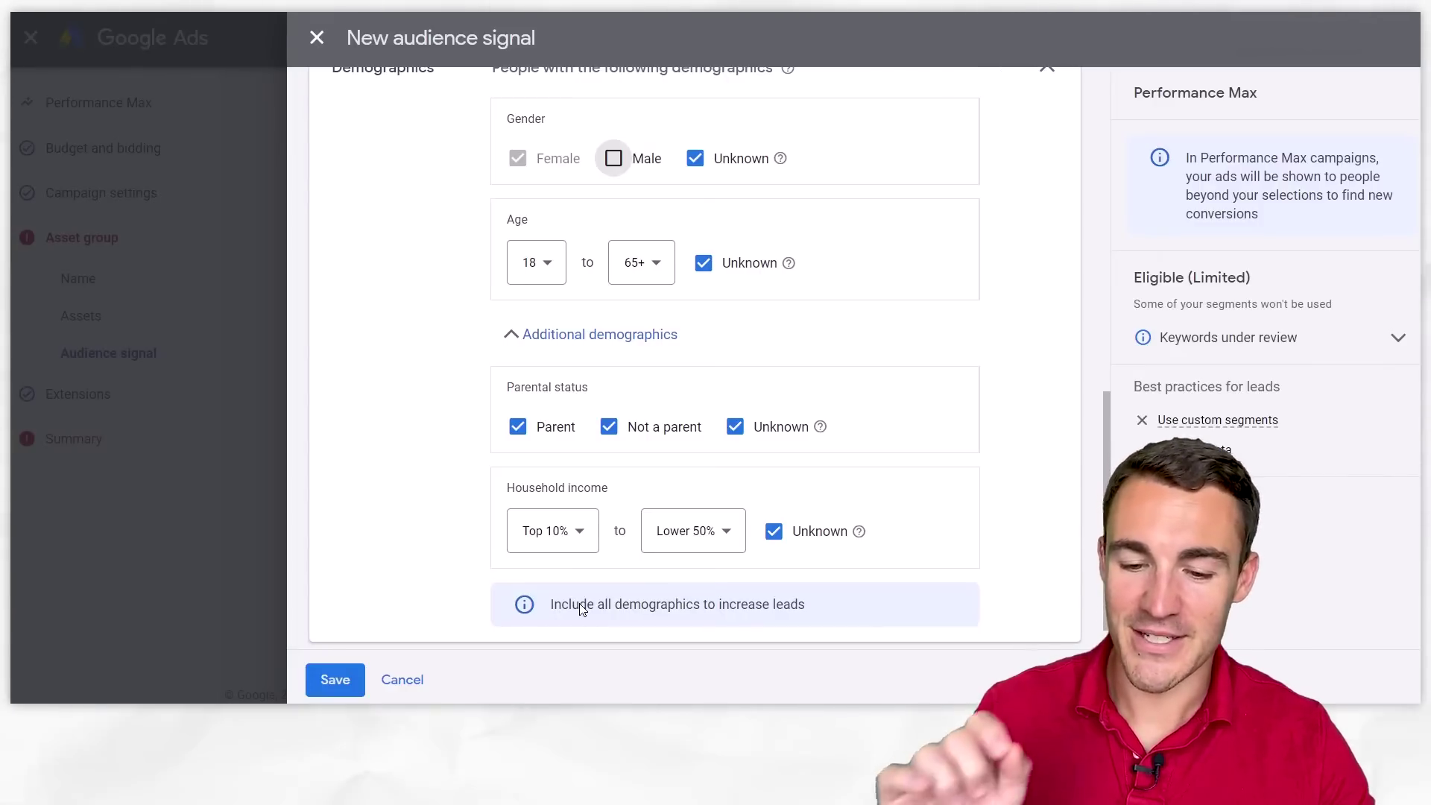
{"action": "scroll", "coordinate": [585, 514], "scroll_direction": "up", "scroll_amount": 4}
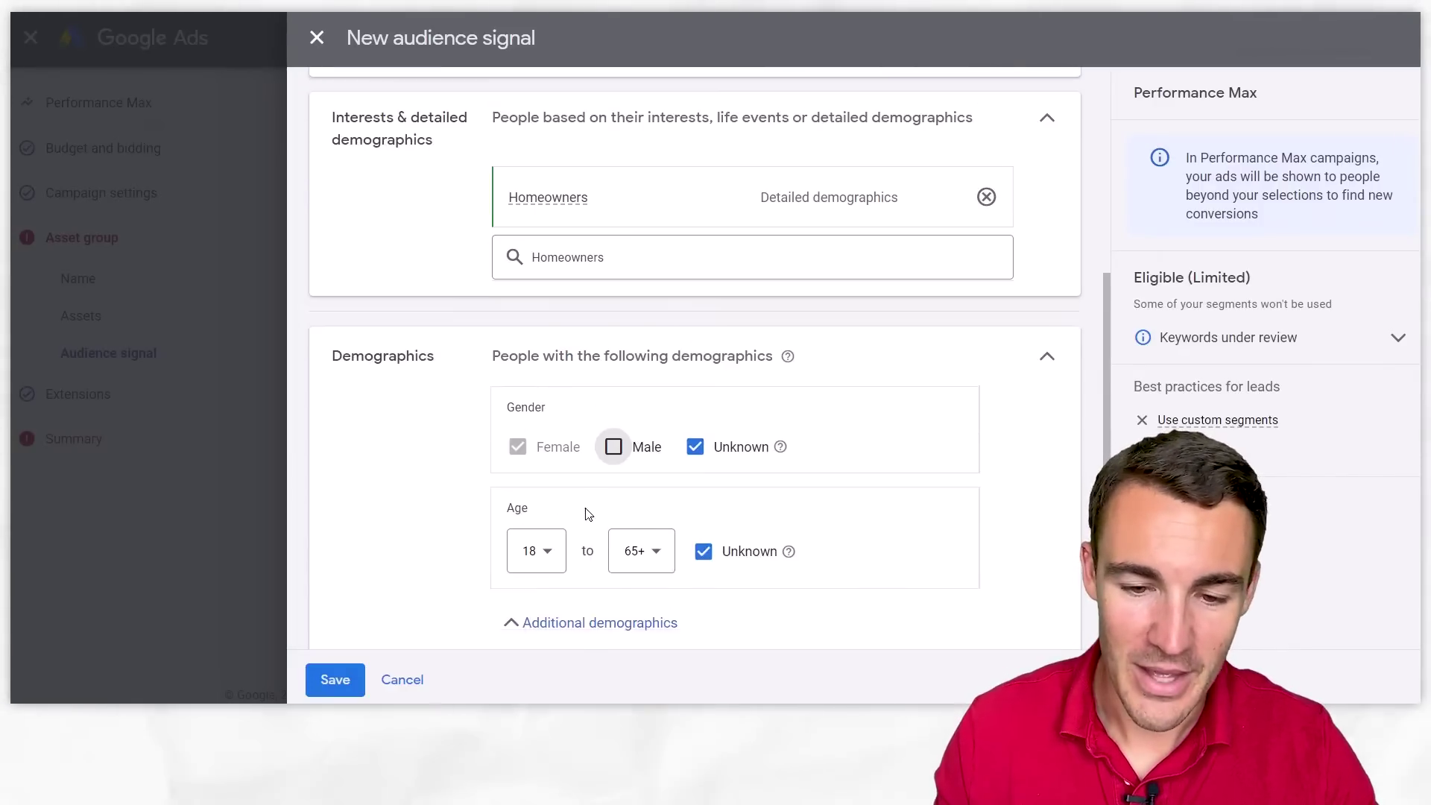
{"action": "left_click", "coordinate": [613, 462]}
{"action": "scroll", "coordinate": [601, 456], "scroll_direction": "down", "scroll_amount": 4}
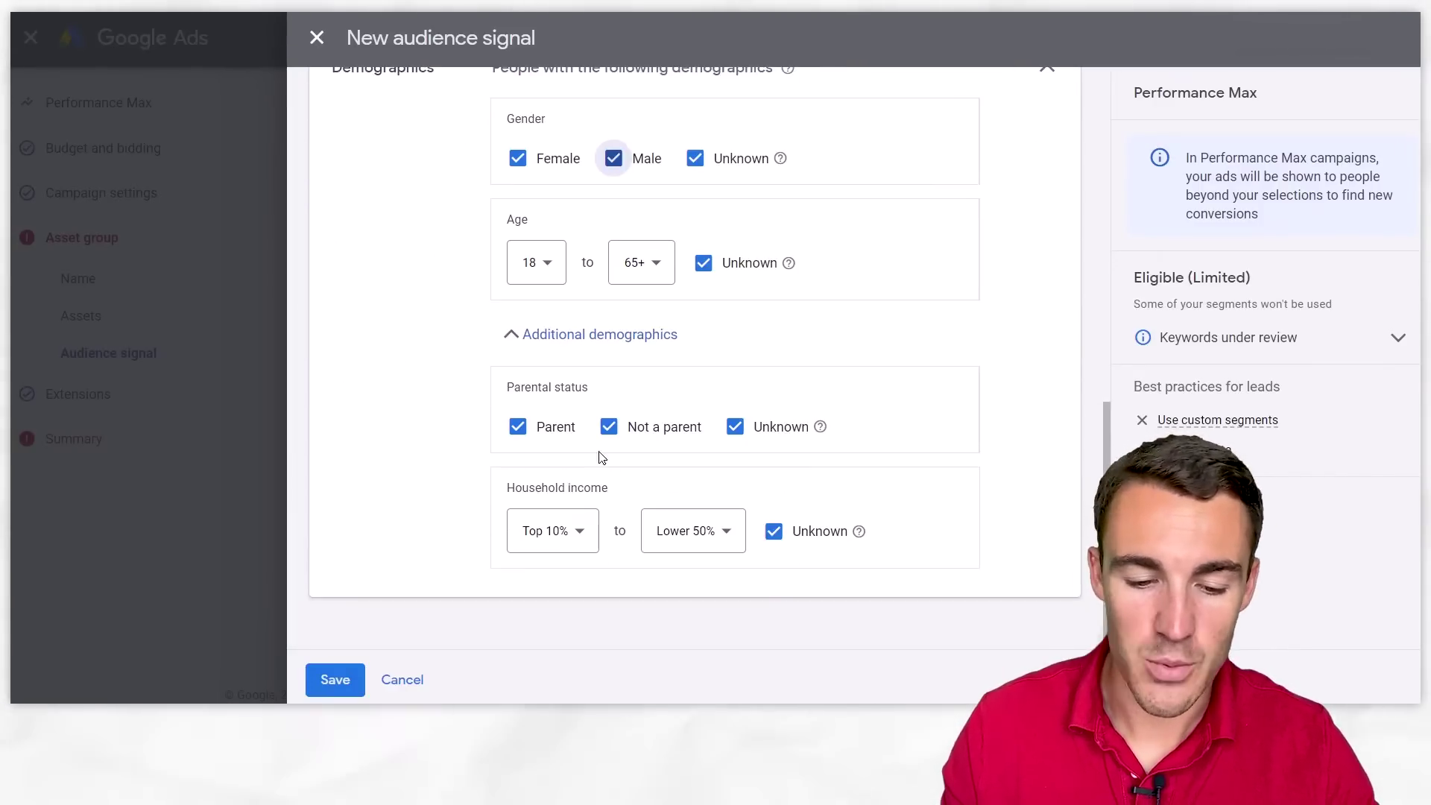
Save the new audience signal with all demographics included and add it to the asset group
{"action": "left_click", "coordinate": [328, 678]}
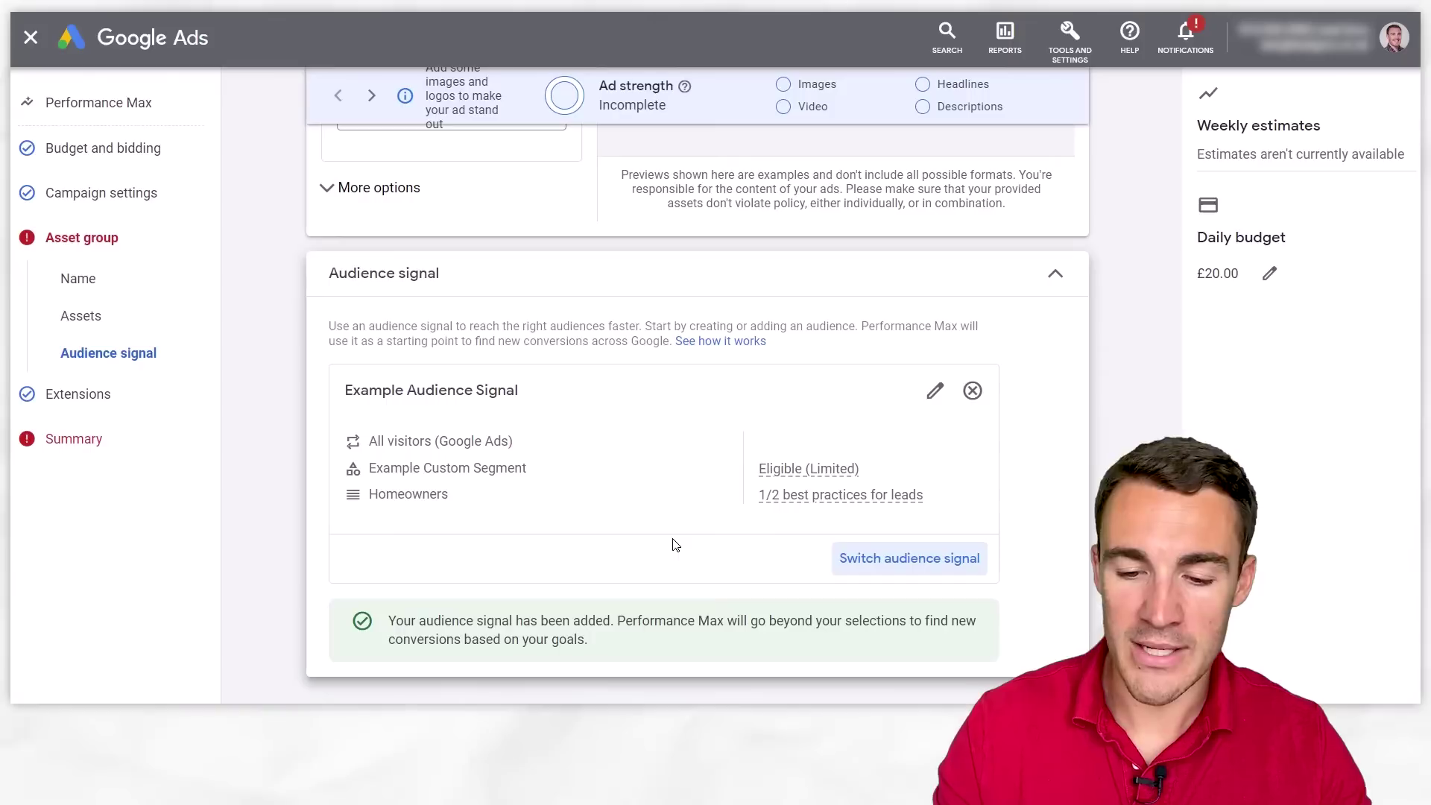
{"action": "scroll", "coordinate": [1064, 526], "scroll_direction": "down", "scroll_amount": 2}
{"action": "scroll", "coordinate": [1096, 391], "scroll_direction": "down", "scroll_amount": 2}
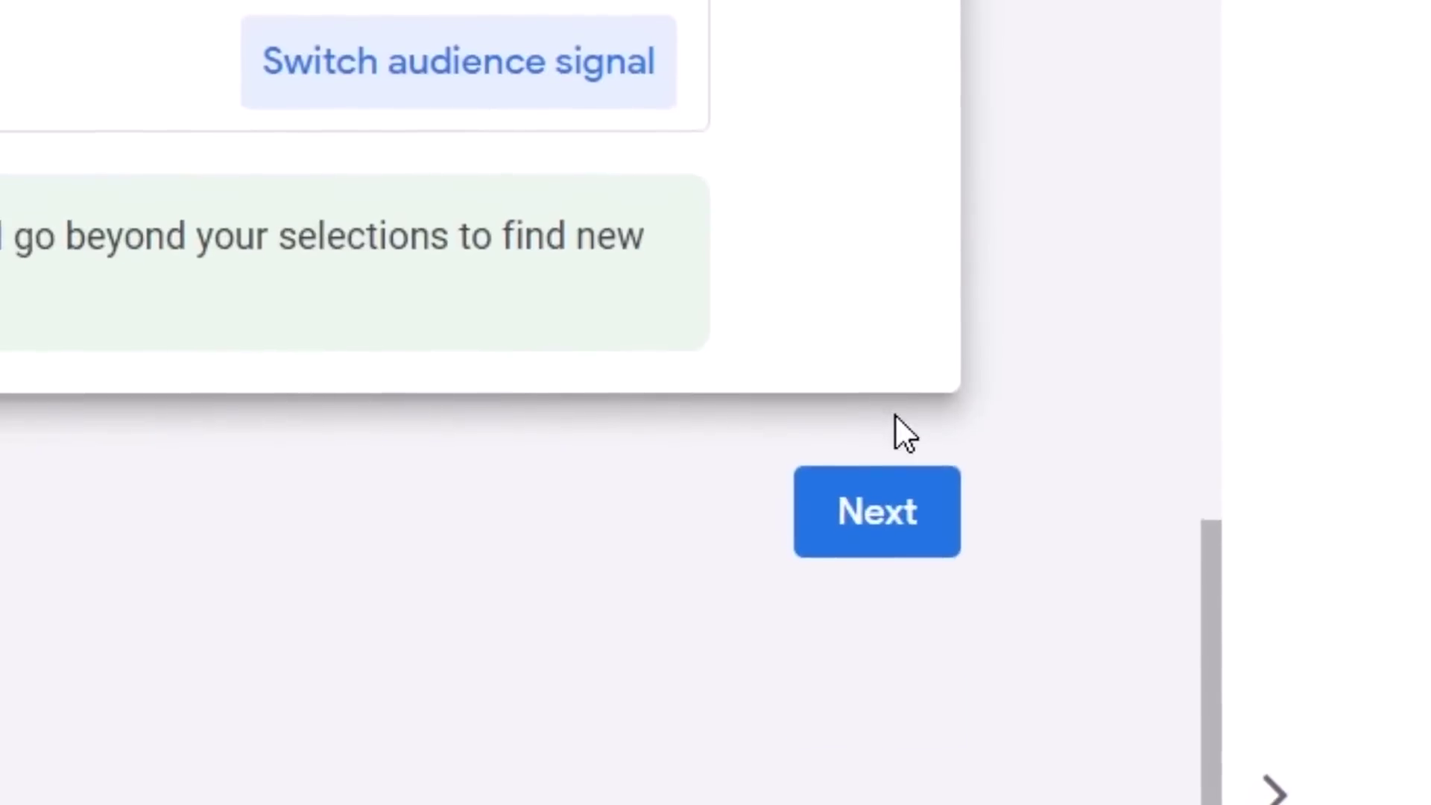
Continue to the extensions, expand the additional extension types, and proceed to the campaign summary without adding any
{"action": "left_click", "coordinate": [823, 507]}
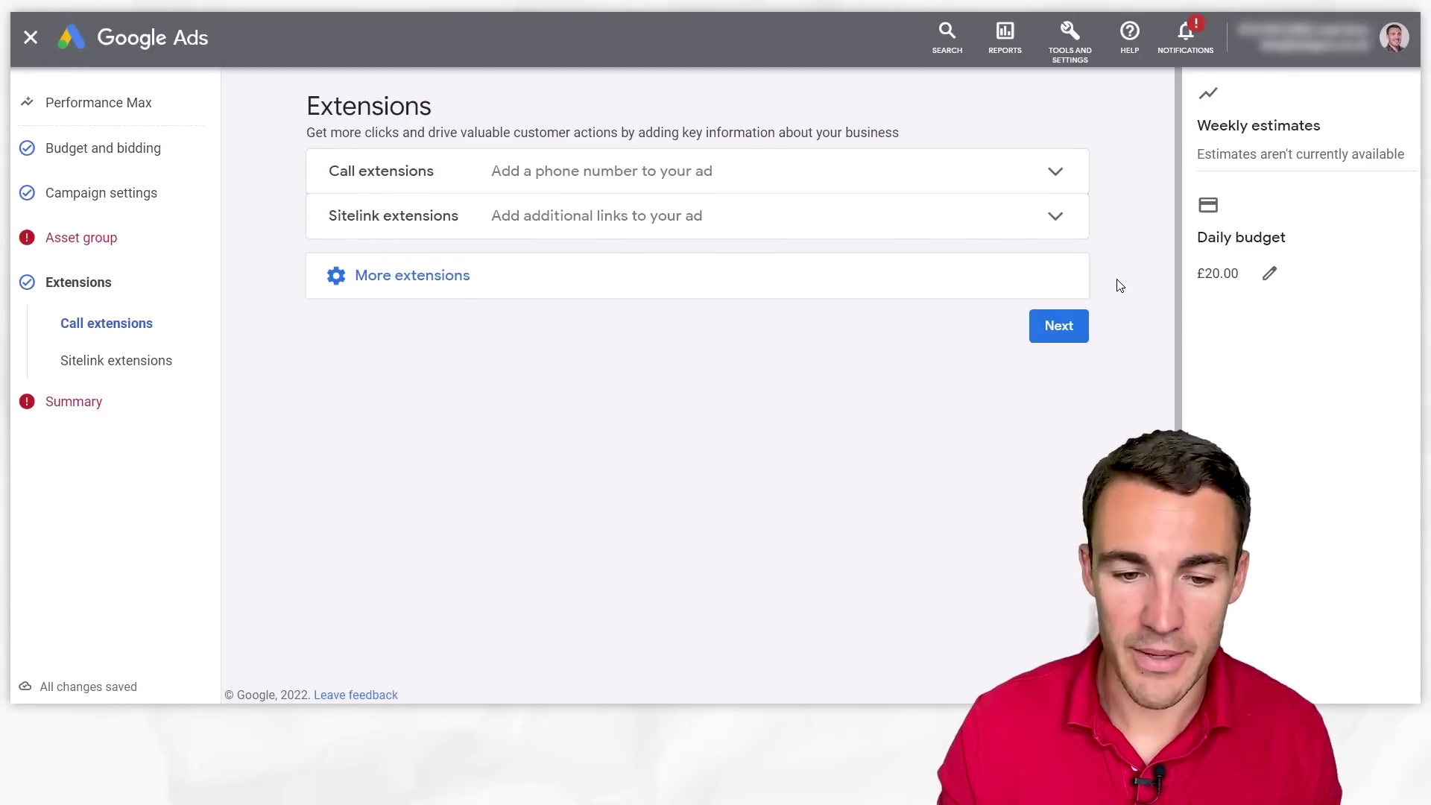
{"action": "left_click", "coordinate": [414, 275]}
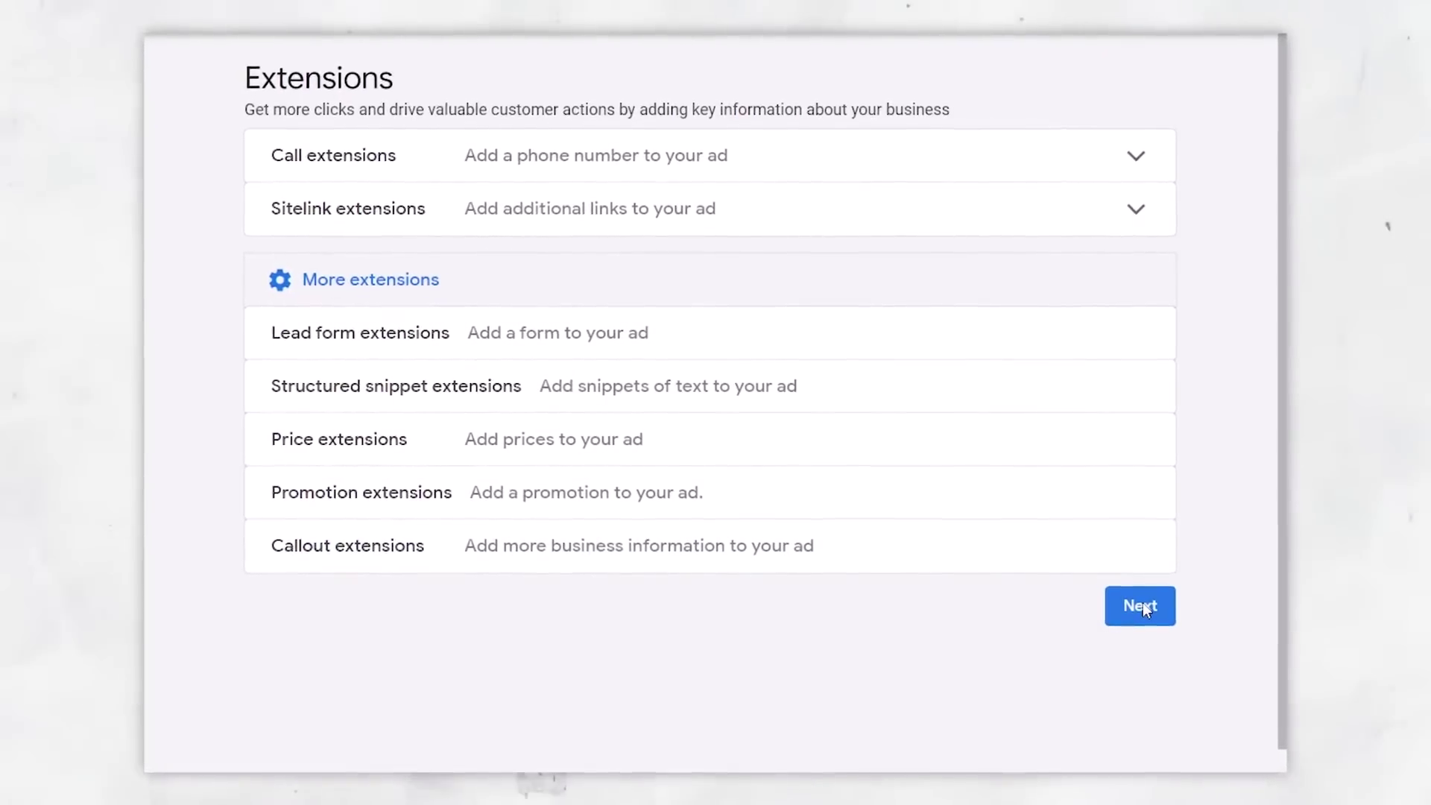
{"action": "left_click", "coordinate": [1141, 605]}
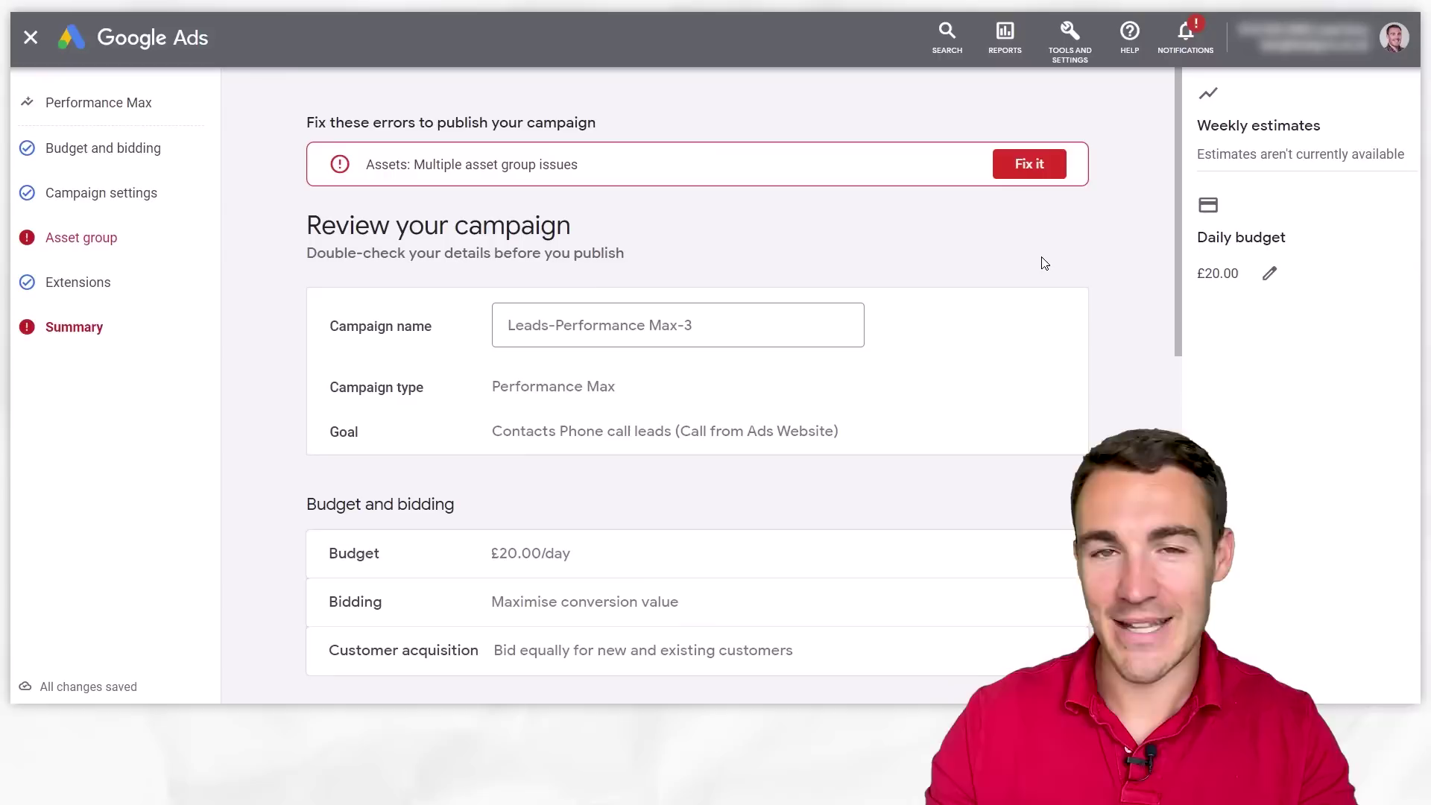
Review the campaign summary, checking the name, goal, budget and bidding, campaign settings, asset group and extensions
{"action": "scroll", "coordinate": [1114, 324], "scroll_direction": "down", "scroll_amount": 3}
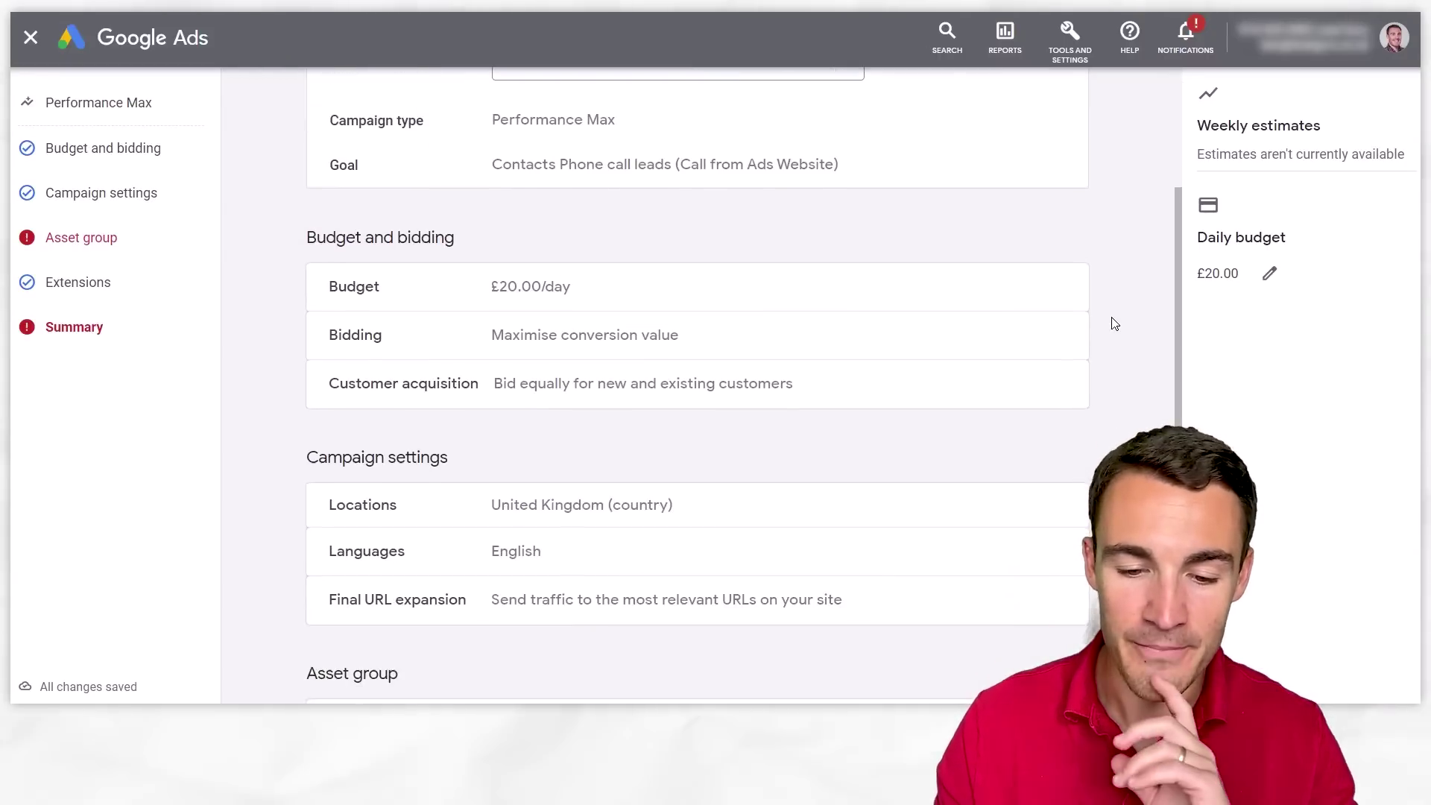
{"action": "scroll", "coordinate": [1114, 323], "scroll_direction": "down", "scroll_amount": 5}
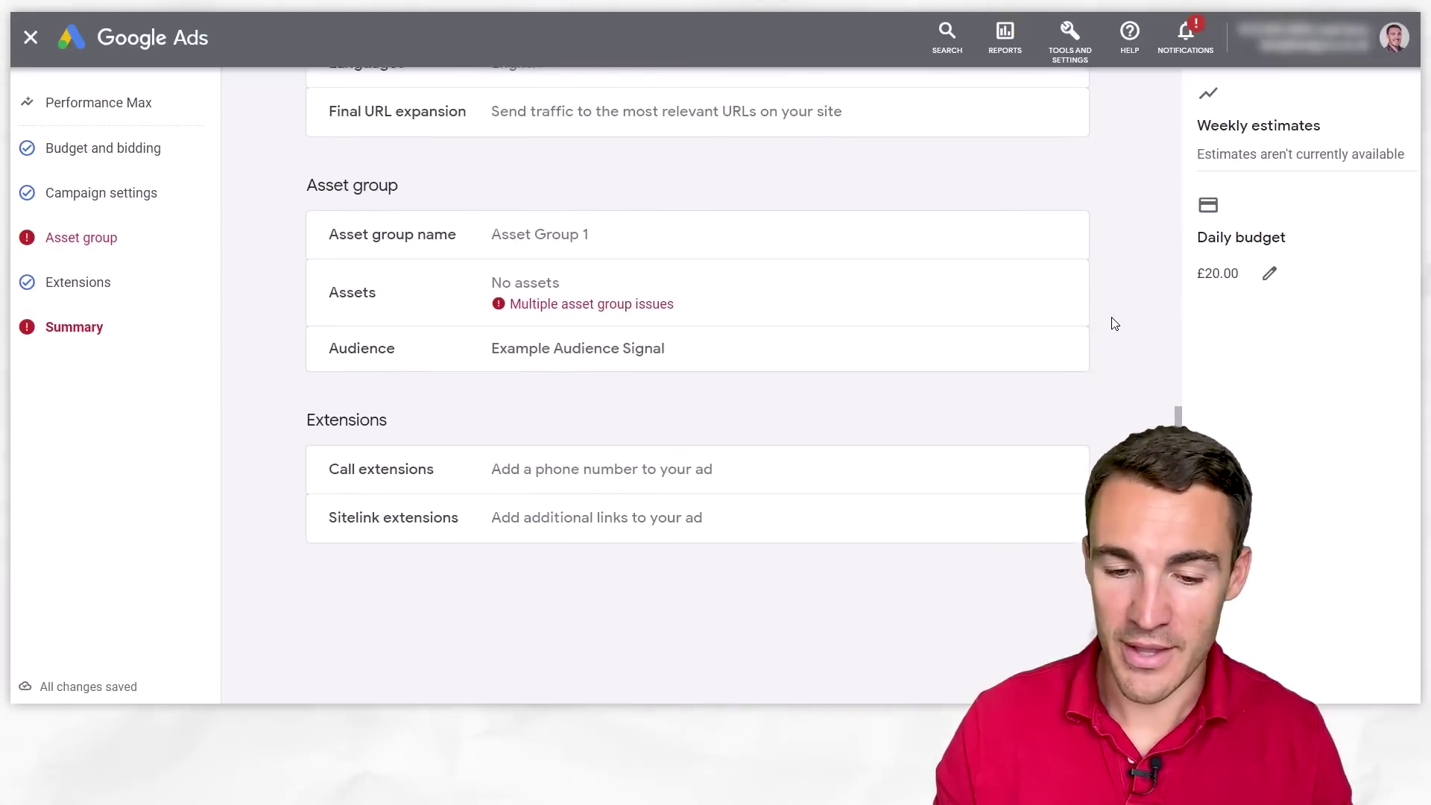
{"action": "scroll", "coordinate": [1114, 324], "scroll_direction": "up", "scroll_amount": 8}
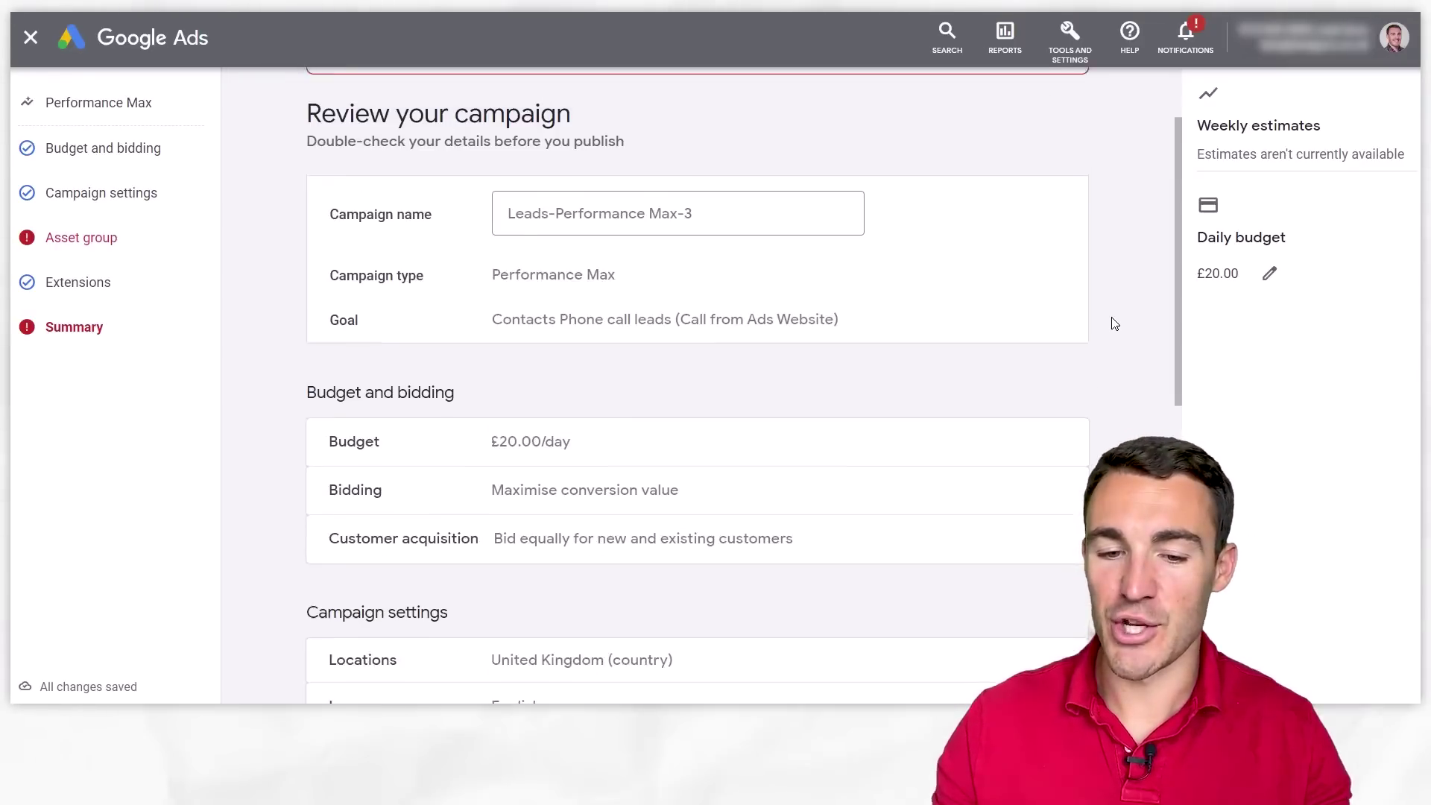
{"action": "scroll", "coordinate": [1114, 323], "scroll_direction": "up", "scroll_amount": 2}
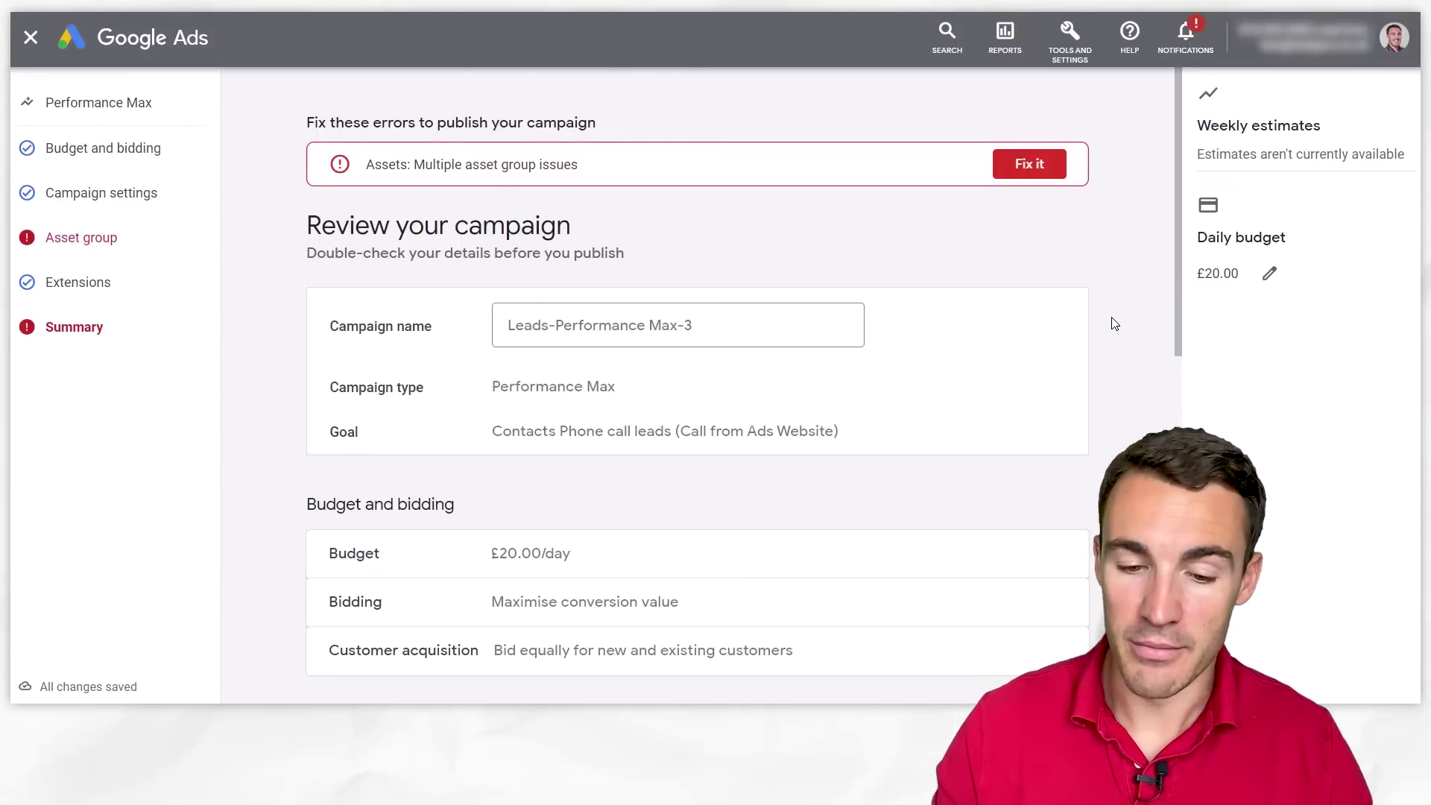
{"action": "scroll", "coordinate": [1114, 324], "scroll_direction": "down", "scroll_amount": 10}
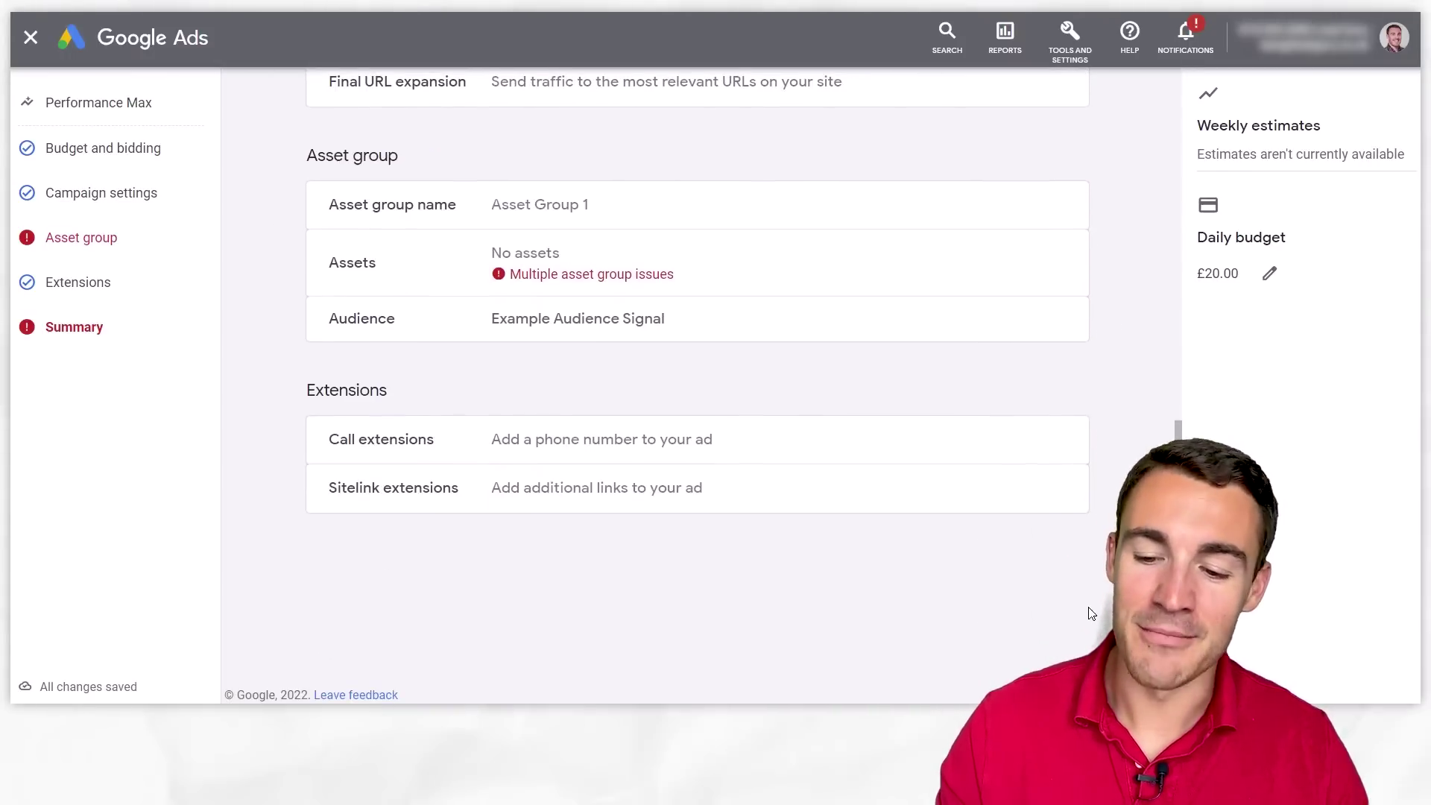